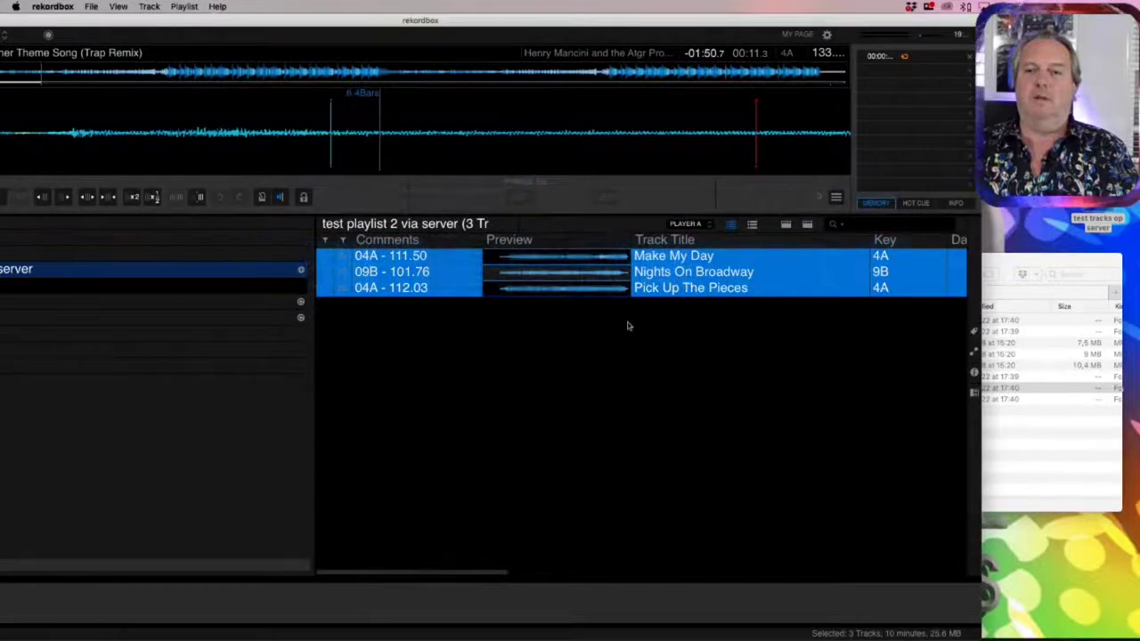
- Load the track Make My Day into the player and set hot cue A at about 00:12.6
{"action": "left_click_drag", "start_coordinate": [568, 27], "coordinate": [720, 6]}
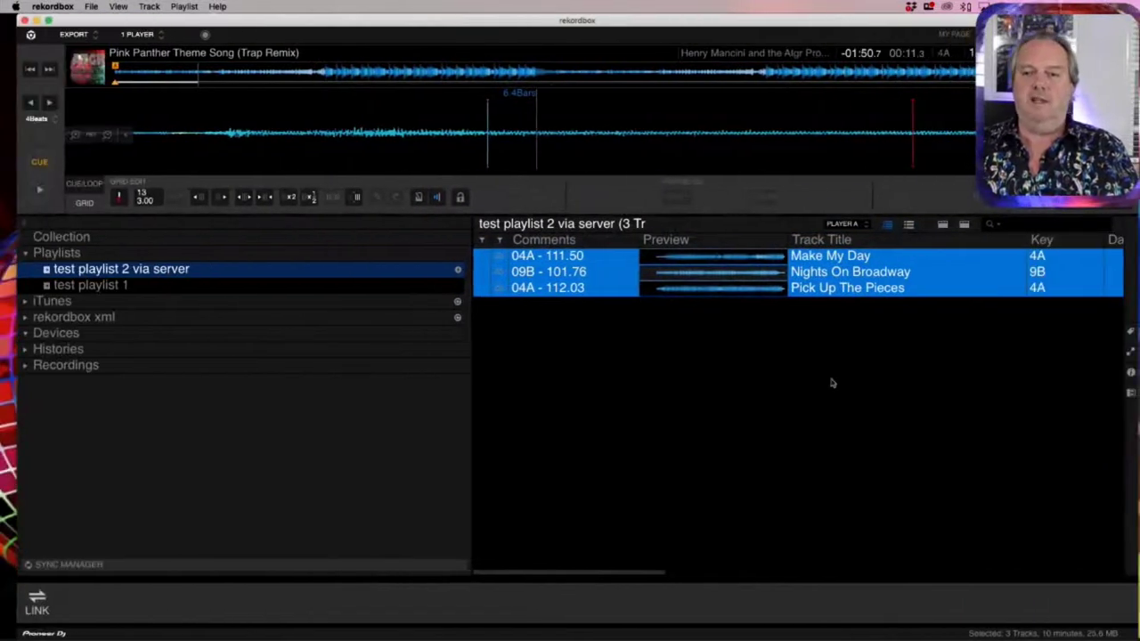
{"action": "left_click", "coordinate": [844, 255]}
{"action": "left_click_drag", "start_coordinate": [648, 135], "coordinate": [648, 135]}
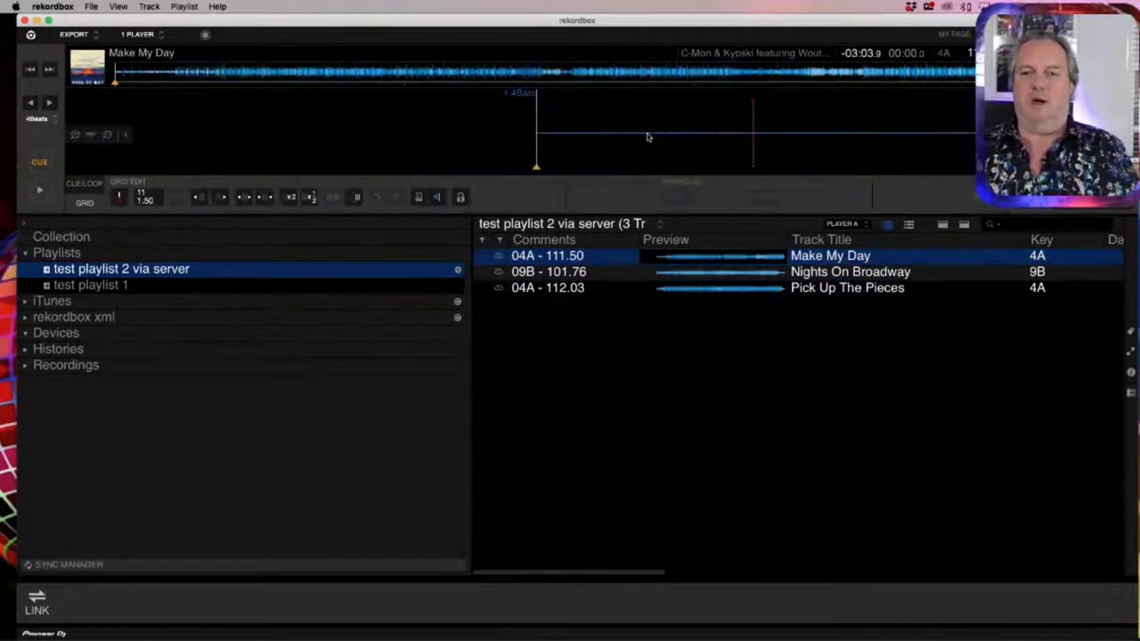
{"action": "left_click", "coordinate": [178, 80]}
{"action": "left_click_drag", "start_coordinate": [670, 133], "coordinate": [633, 134]}
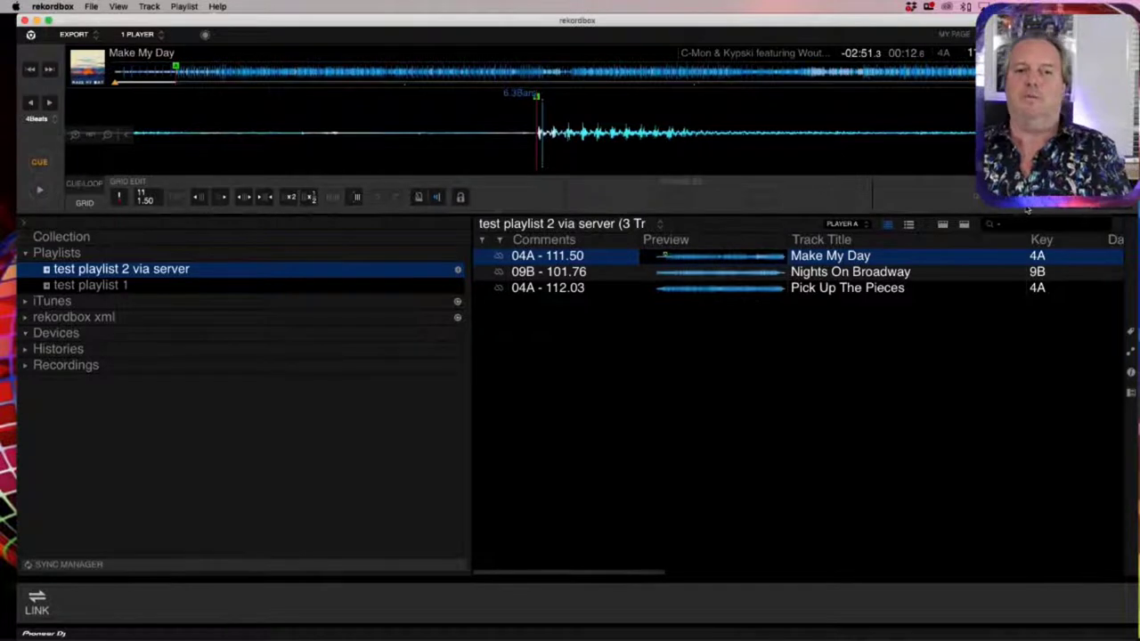
- Export the collection in XML format to the Documents folder as Rekordbox, and quit rekordbox
{"action": "left_click", "coordinate": [93, 6]}
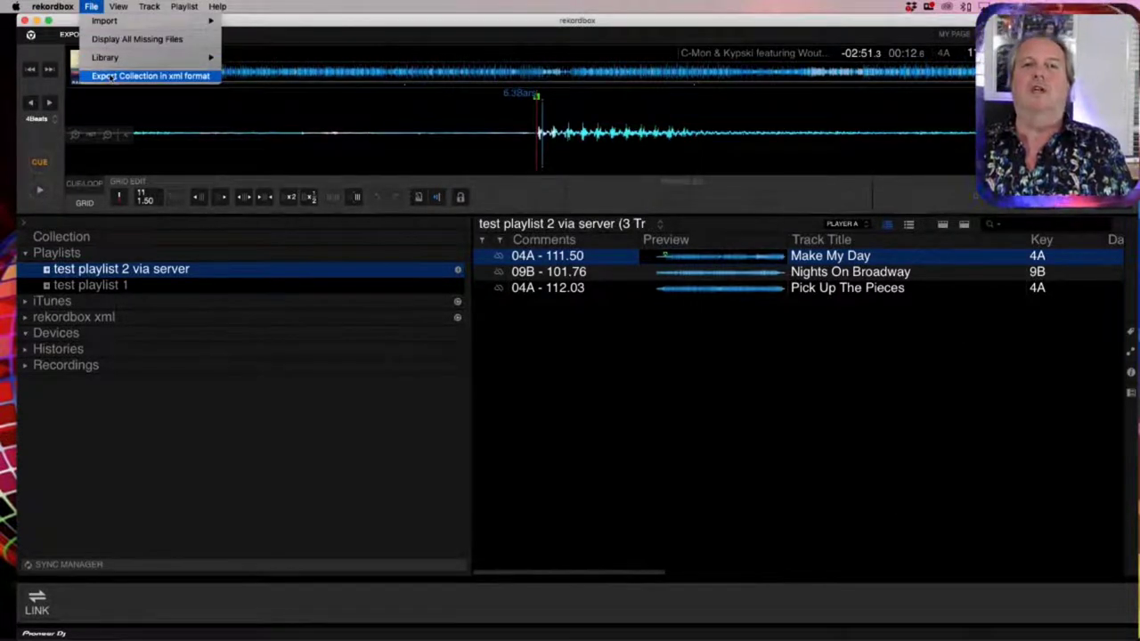
{"action": "left_click", "coordinate": [110, 78]}
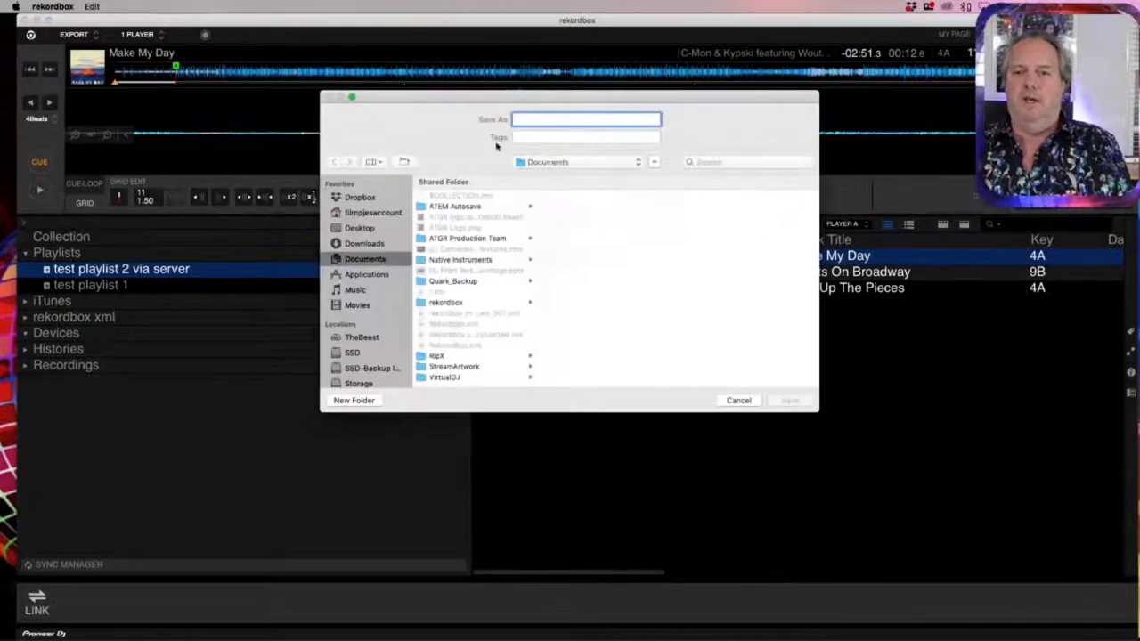
{"action": "type", "text": "Rekordbox"}
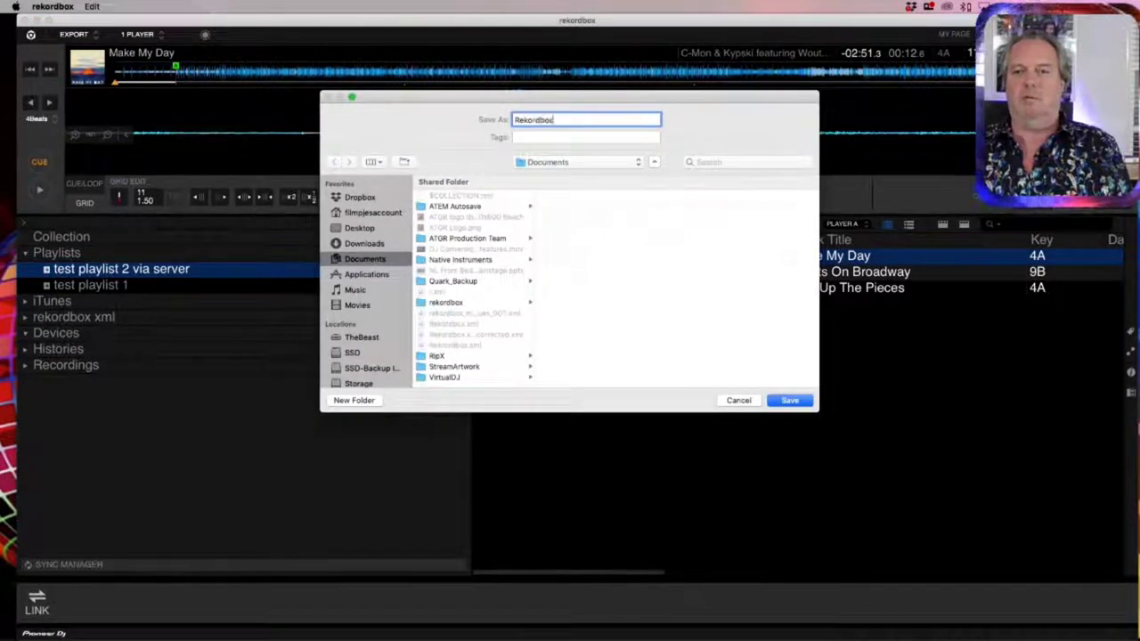
{"action": "key", "text": "Return"}
{"action": "left_click", "coordinate": [657, 176]}
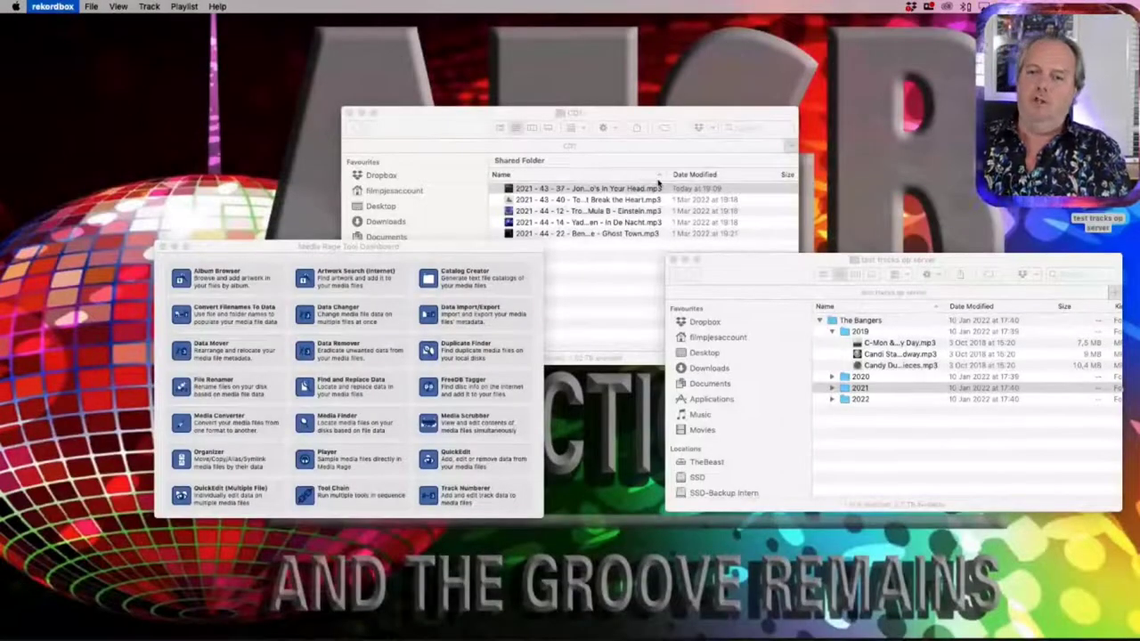
{"action": "key", "text": "super+q"}
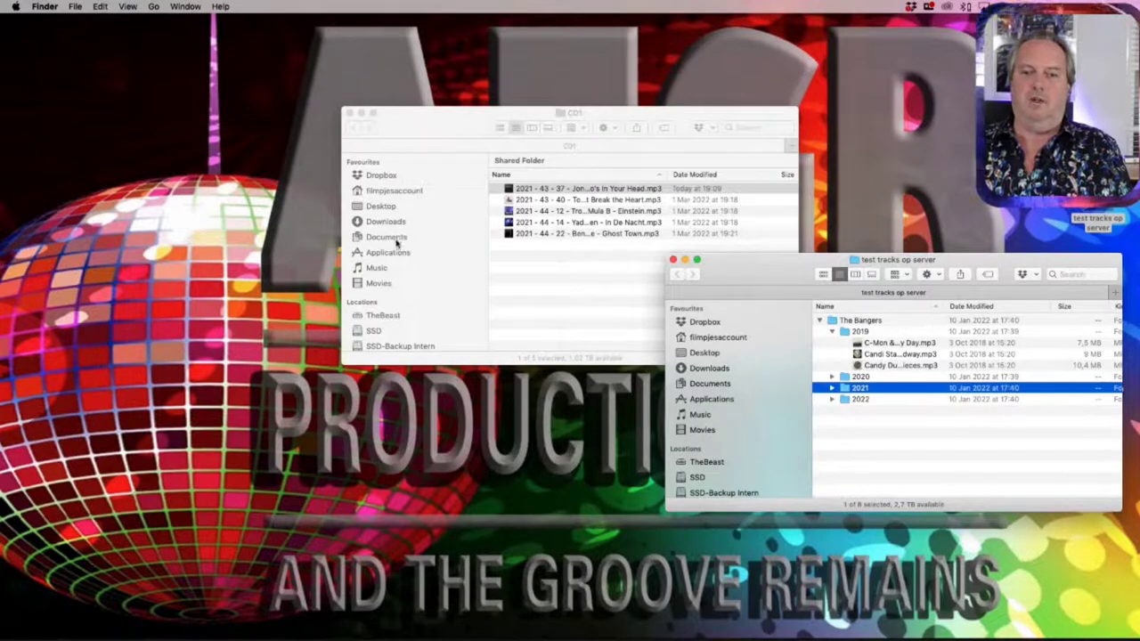
- Show the Dropbox folder in the Finder window listing CD1 and move that window to a free area of the desktop
{"action": "left_click", "coordinate": [394, 176]}
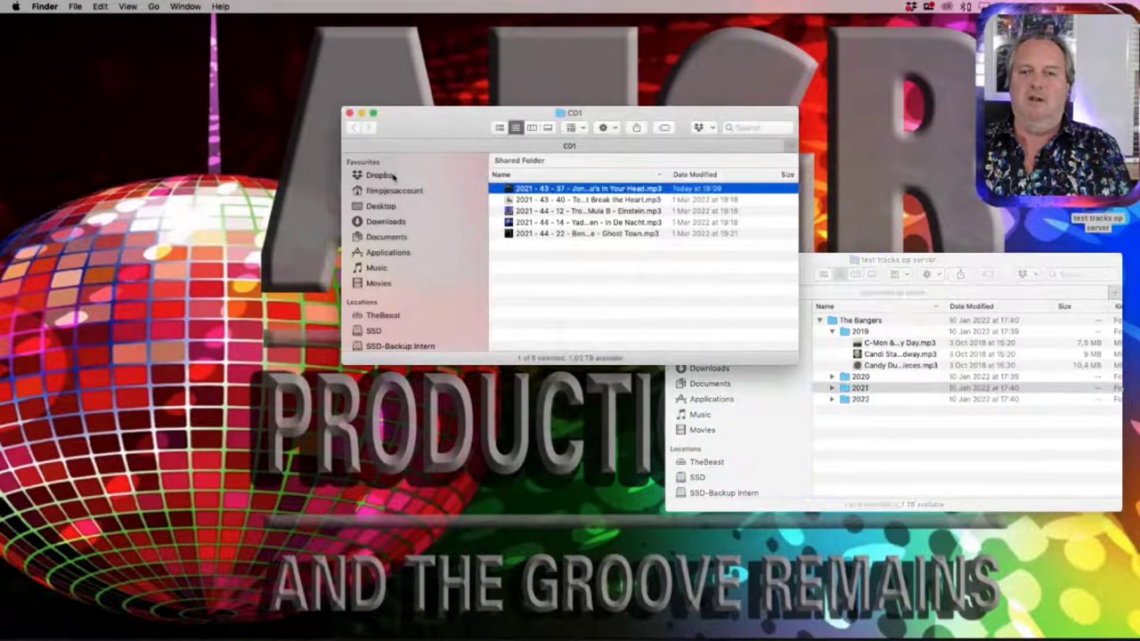
{"action": "left_click", "coordinate": [395, 176]}
{"action": "left_click_drag", "start_coordinate": [421, 136], "coordinate": [180, 69]}
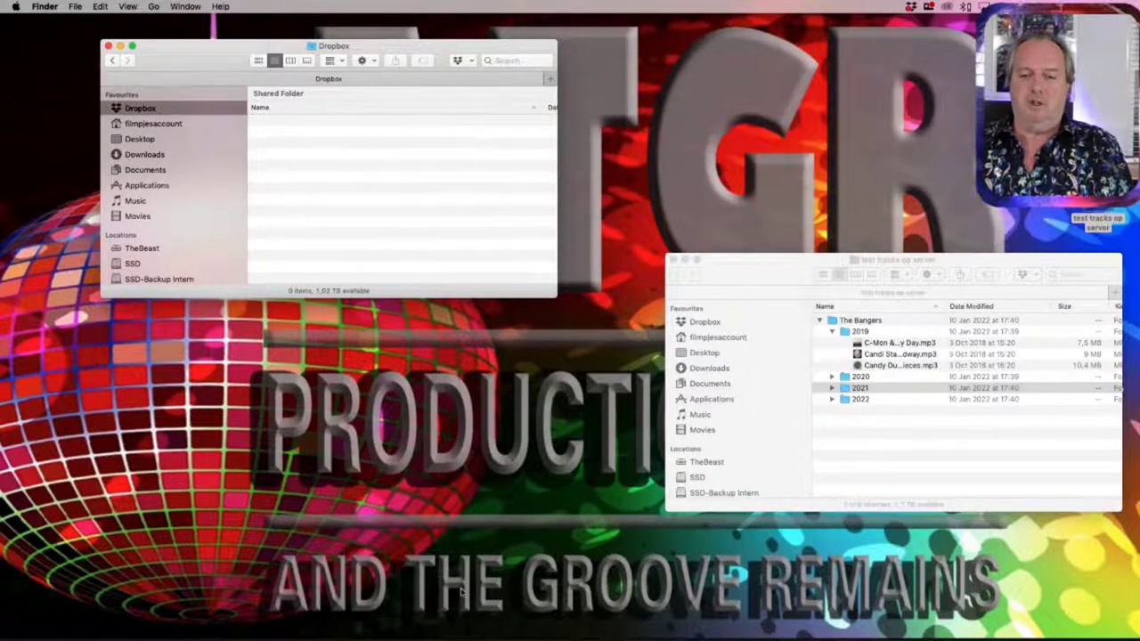
- Open the iTunes Rekordbox Collection Backup Tool and start a backup to DropBox with automatic DeCU start disabled
{"action": "mouse_move", "coordinate": [448, 639]}
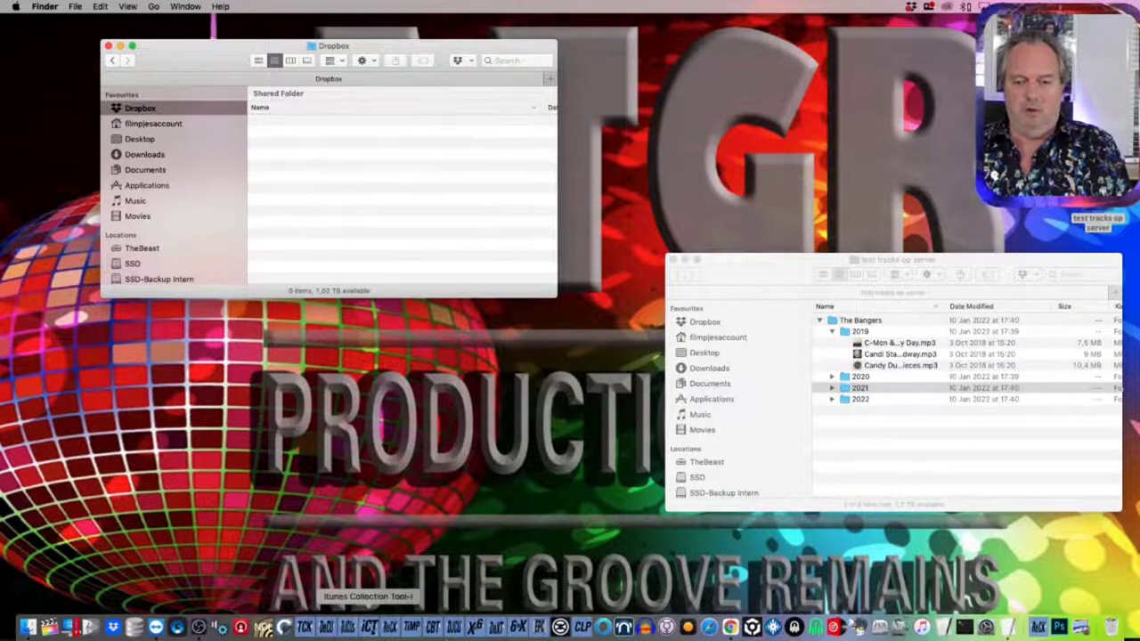
{"action": "left_click", "coordinate": [434, 628]}
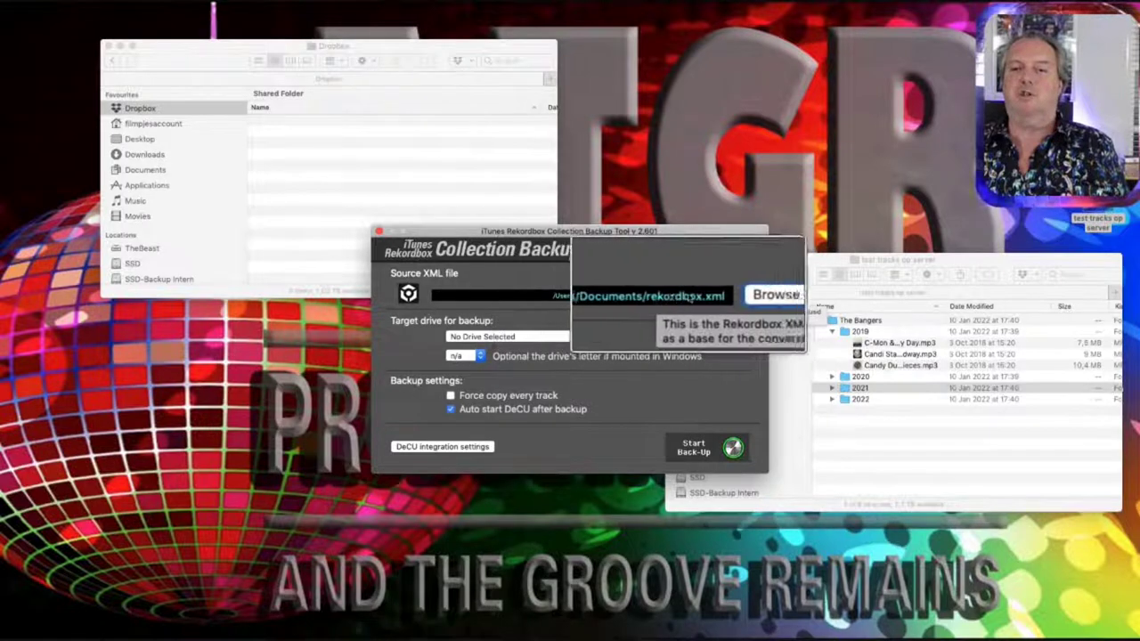
{"action": "left_click", "coordinate": [519, 341]}
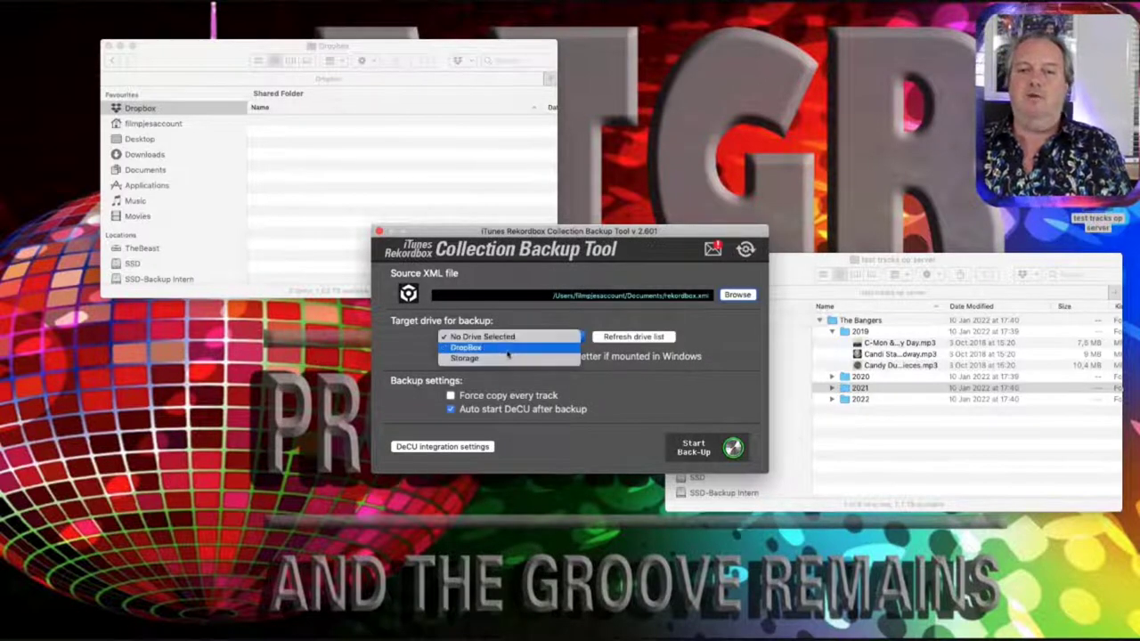
{"action": "left_click", "coordinate": [508, 349]}
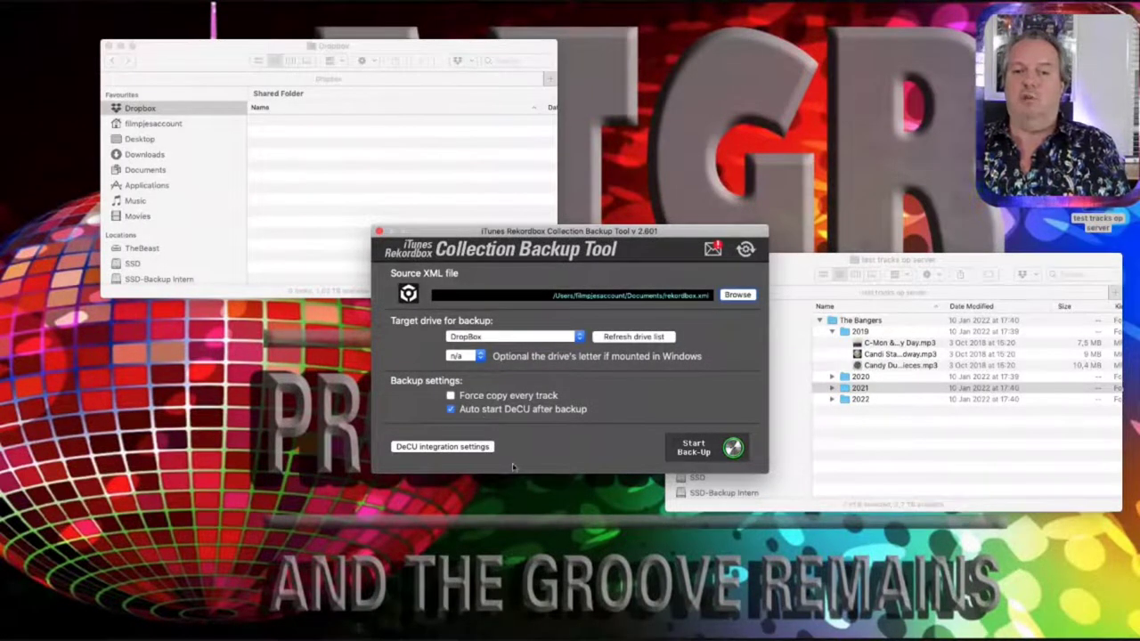
{"action": "left_click", "coordinate": [451, 410]}
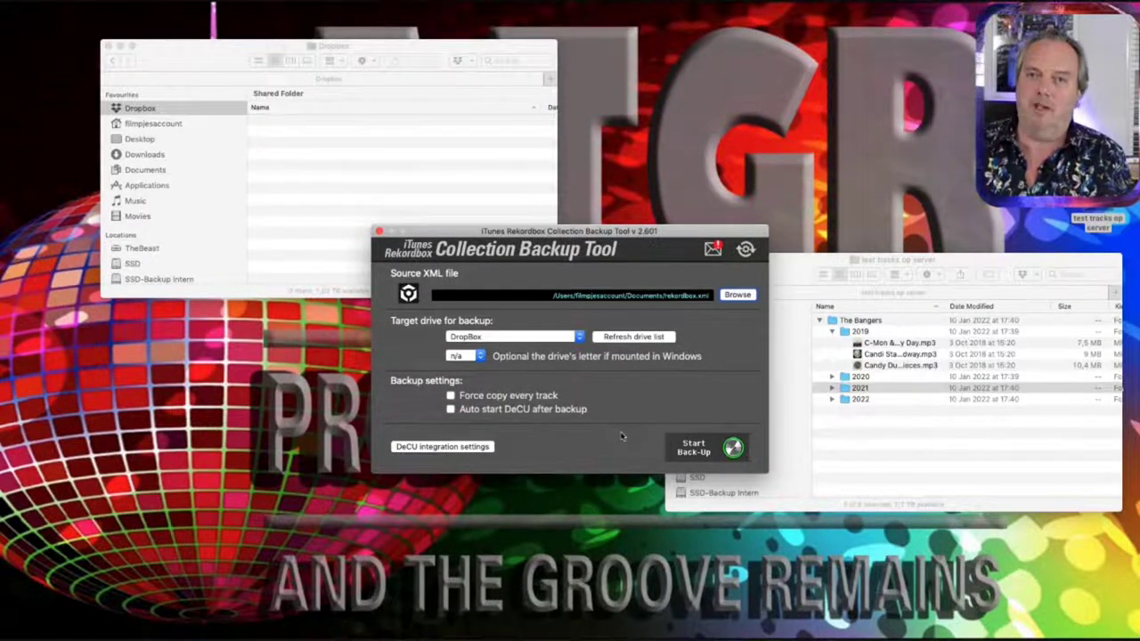
{"action": "left_click", "coordinate": [735, 450]}
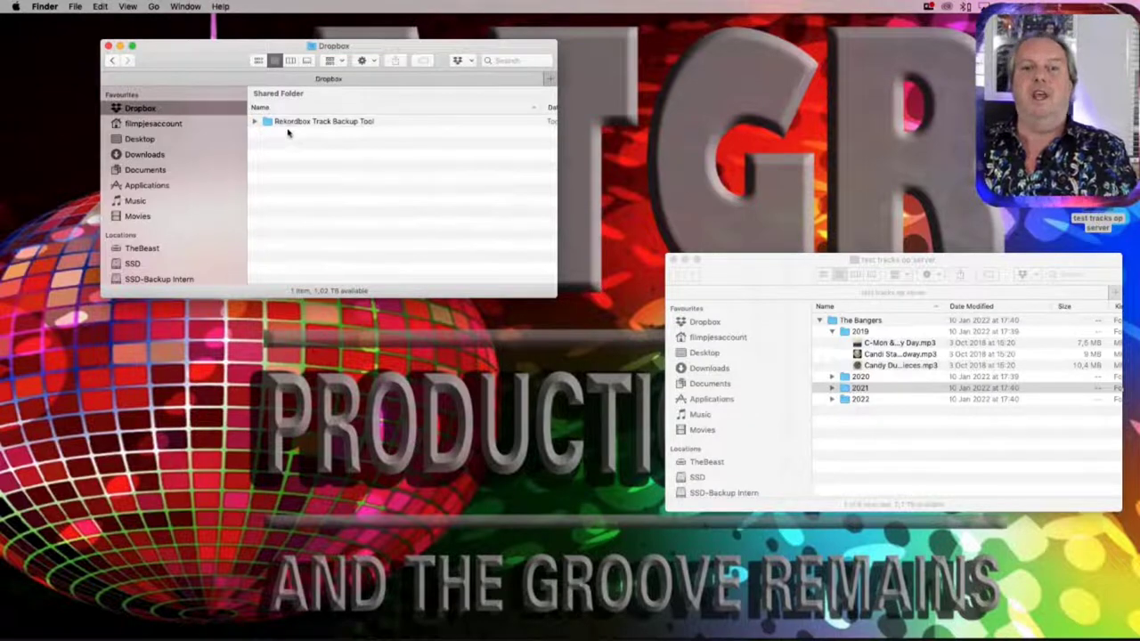
- Examine the Rekordbox Track Backup Tool folder in Dropbox, expanding Volumes down to the 2019 tracks and checking the Rekordbox.XML file
{"action": "left_click", "coordinate": [658, 213]}
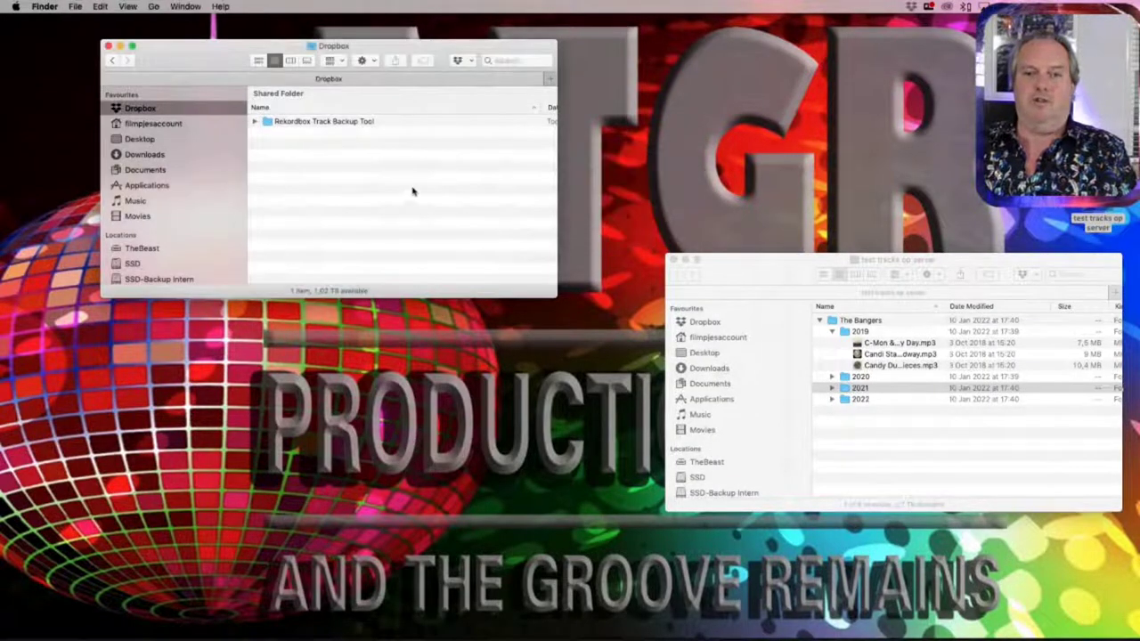
{"action": "left_click", "coordinate": [256, 122]}
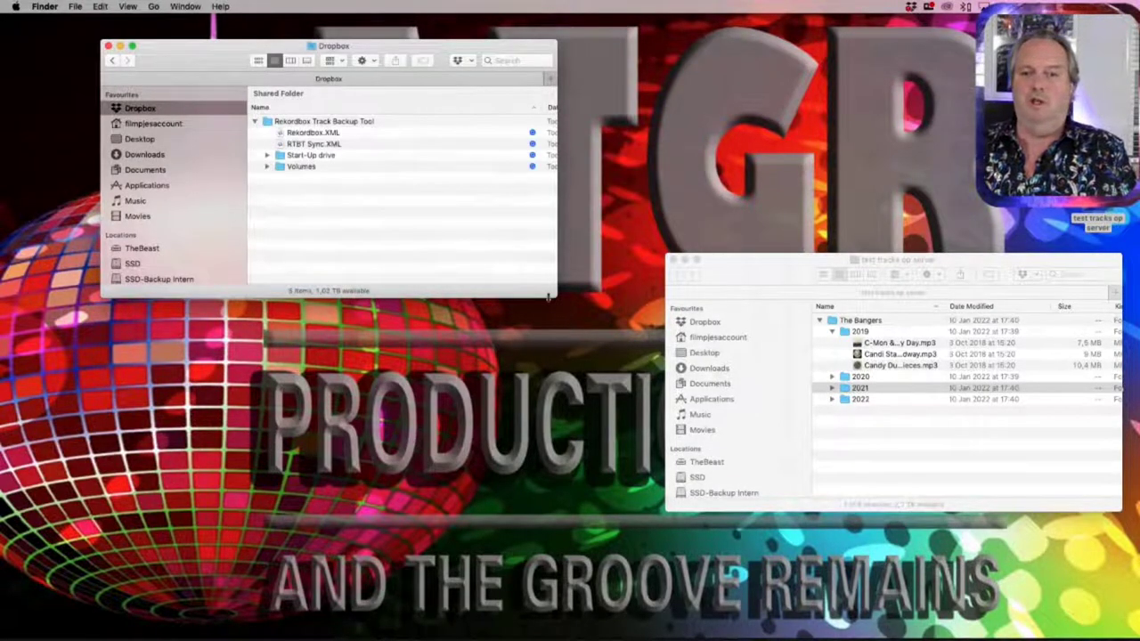
{"action": "left_click_drag", "start_coordinate": [556, 296], "coordinate": [805, 339]}
{"action": "left_click", "coordinate": [267, 168]}
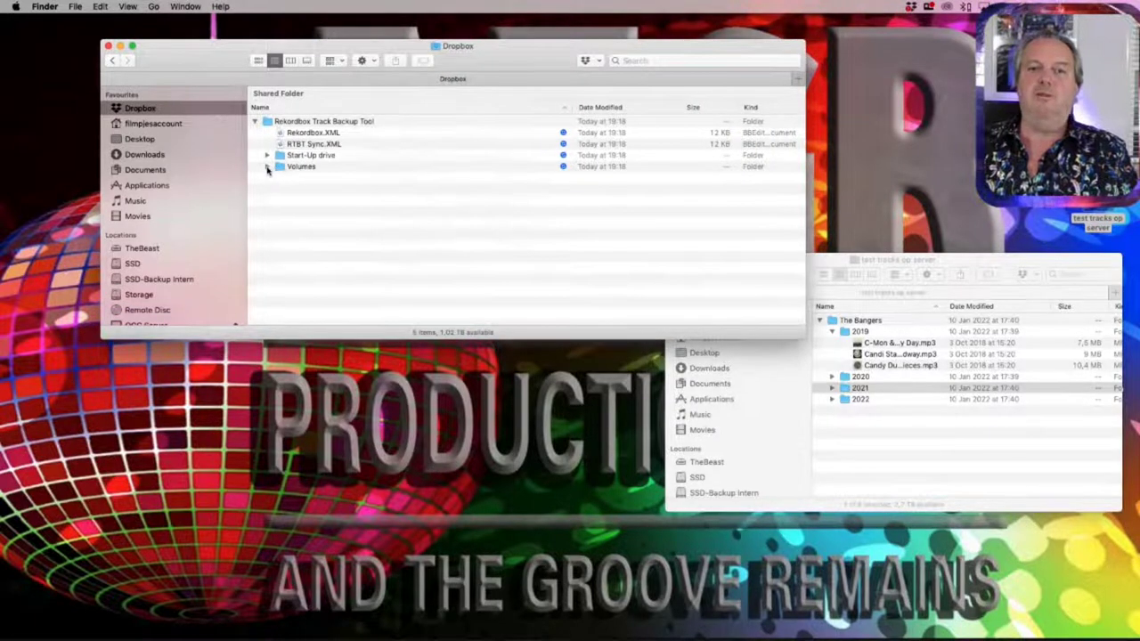
{"action": "left_click", "coordinate": [280, 178]}
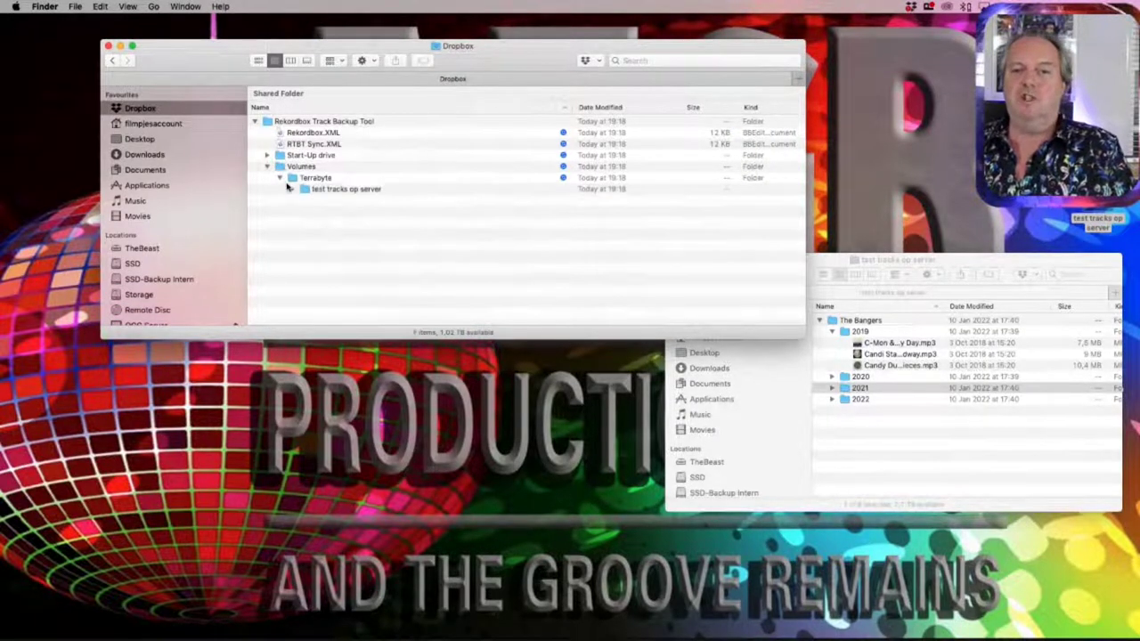
{"action": "left_click", "coordinate": [292, 189]}
{"action": "left_click", "coordinate": [304, 201]}
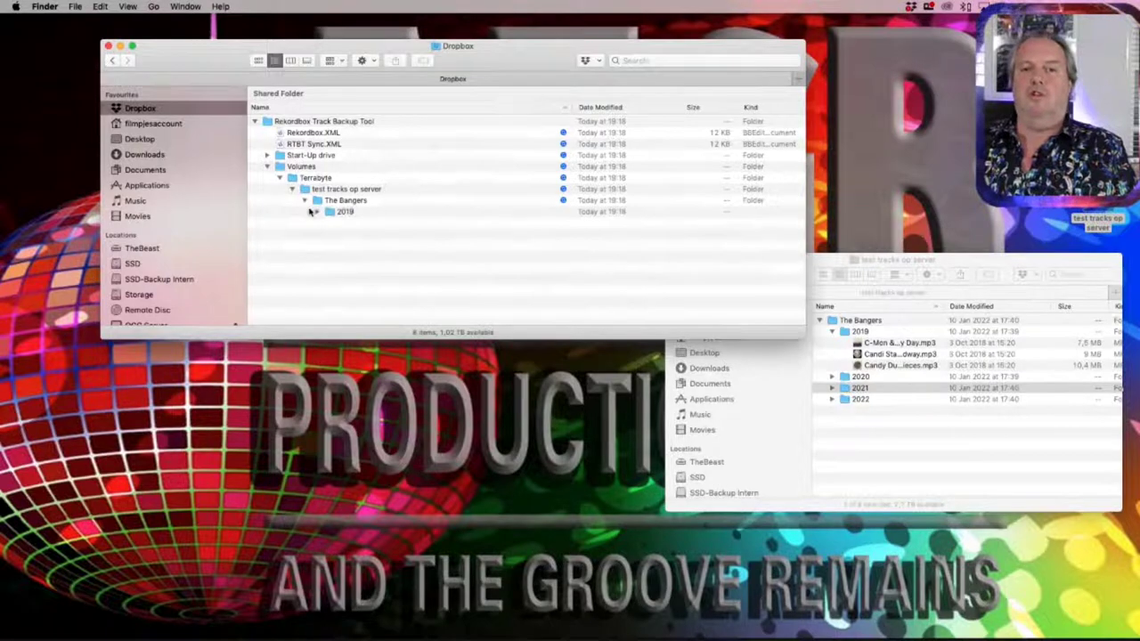
{"action": "left_click", "coordinate": [316, 213]}
{"action": "left_click", "coordinate": [316, 213]}
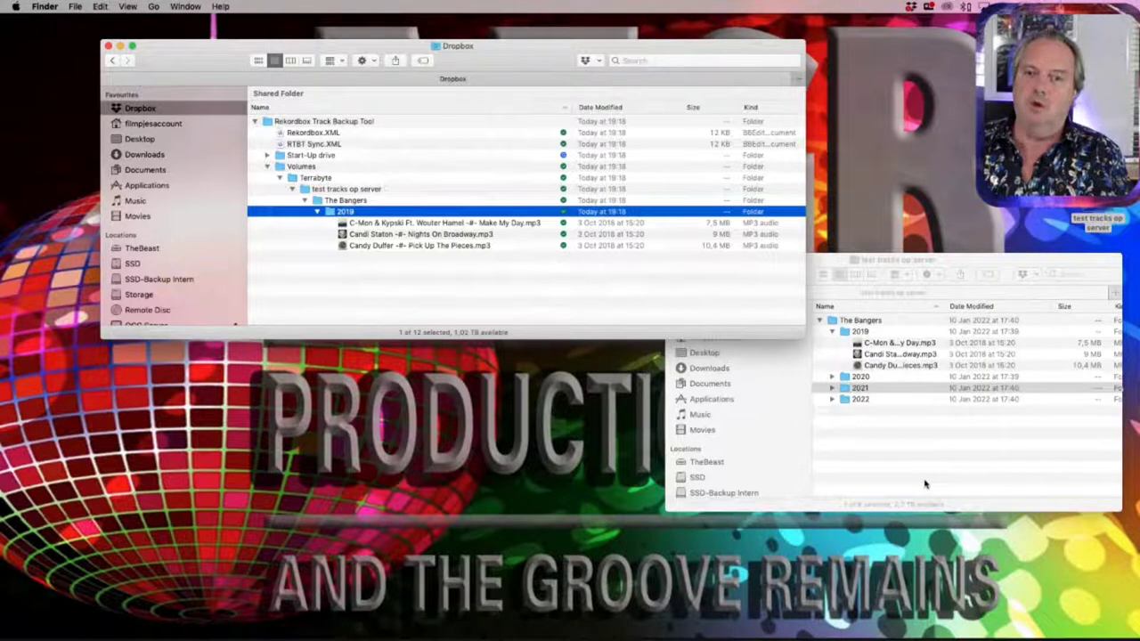
{"action": "left_click", "coordinate": [312, 135]}
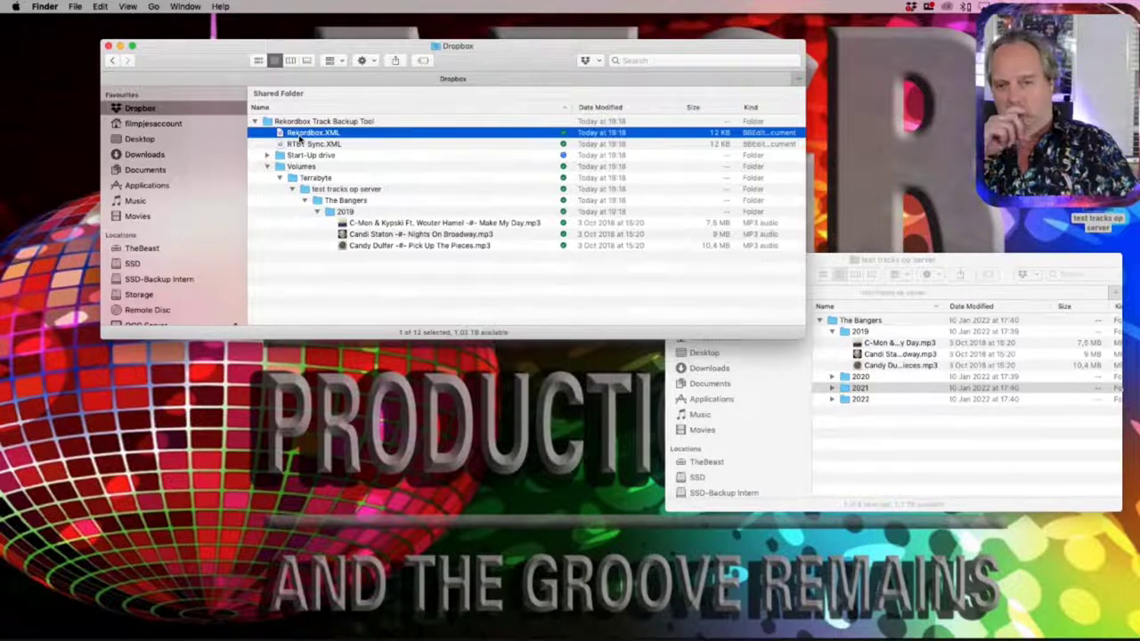
- Switch to rekordbox by launching it again and narrow the playlist tree to make room for the track list
{"action": "key", "text": "super+Tab"}
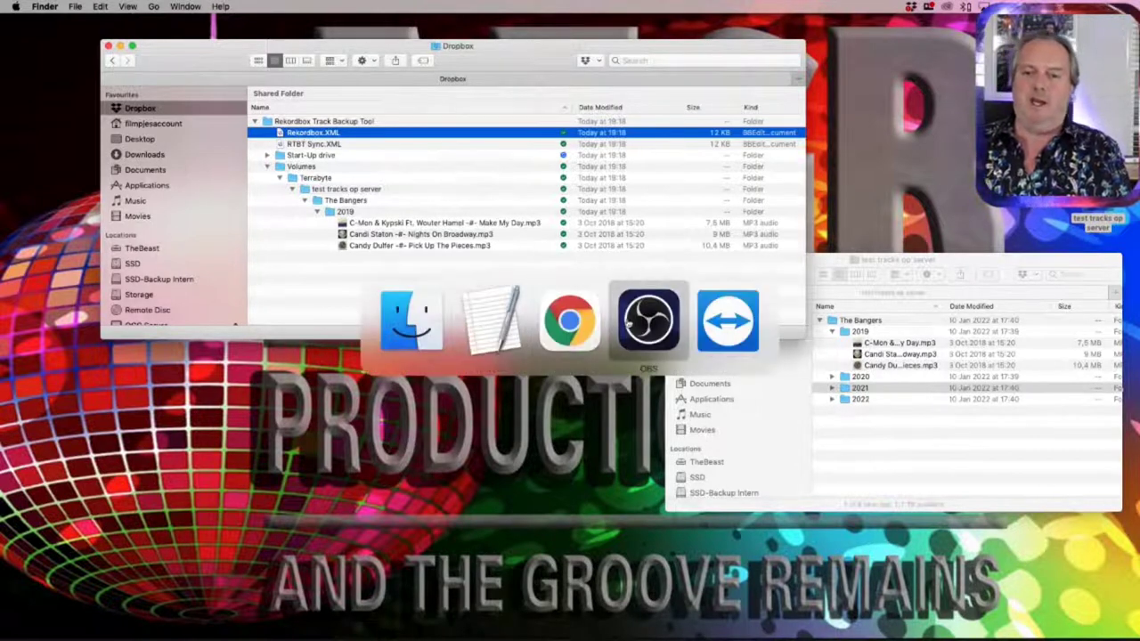
{"action": "mouse_move", "coordinate": [645, 625]}
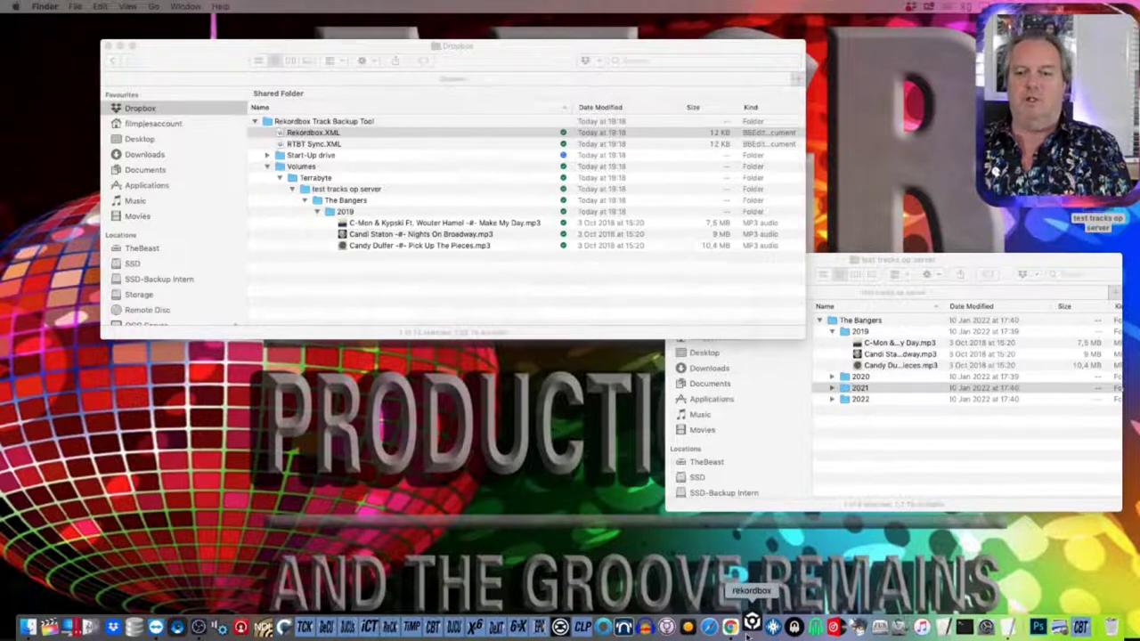
{"action": "left_click", "coordinate": [752, 626]}
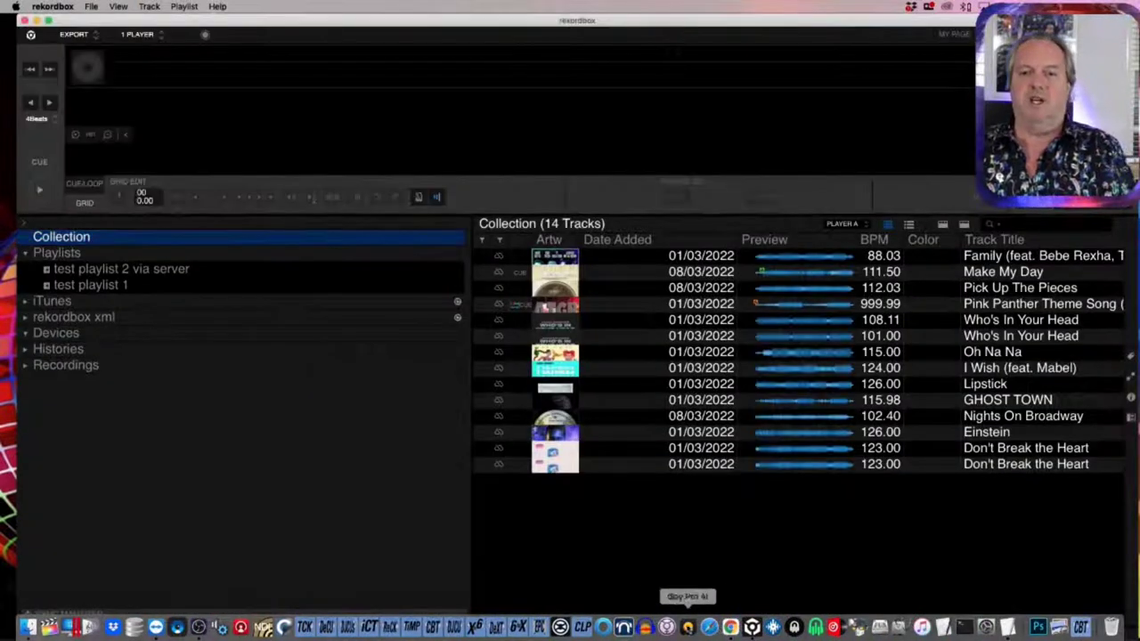
{"action": "left_click_drag", "start_coordinate": [471, 471], "coordinate": [286, 437]}
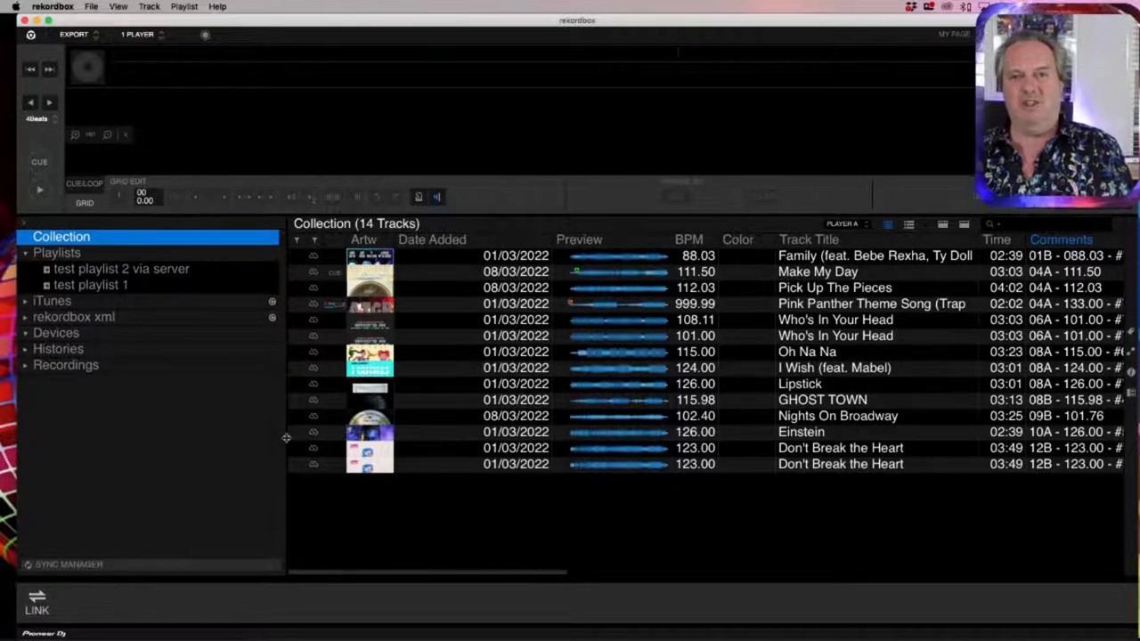
- Set the rekordbox xml imported library in the preferences to Rekordbox.XML from Dropbox's Rekordbox Track Backup Tool folder
{"action": "left_click", "coordinate": [36, 5]}
{"action": "left_click", "coordinate": [53, 40]}
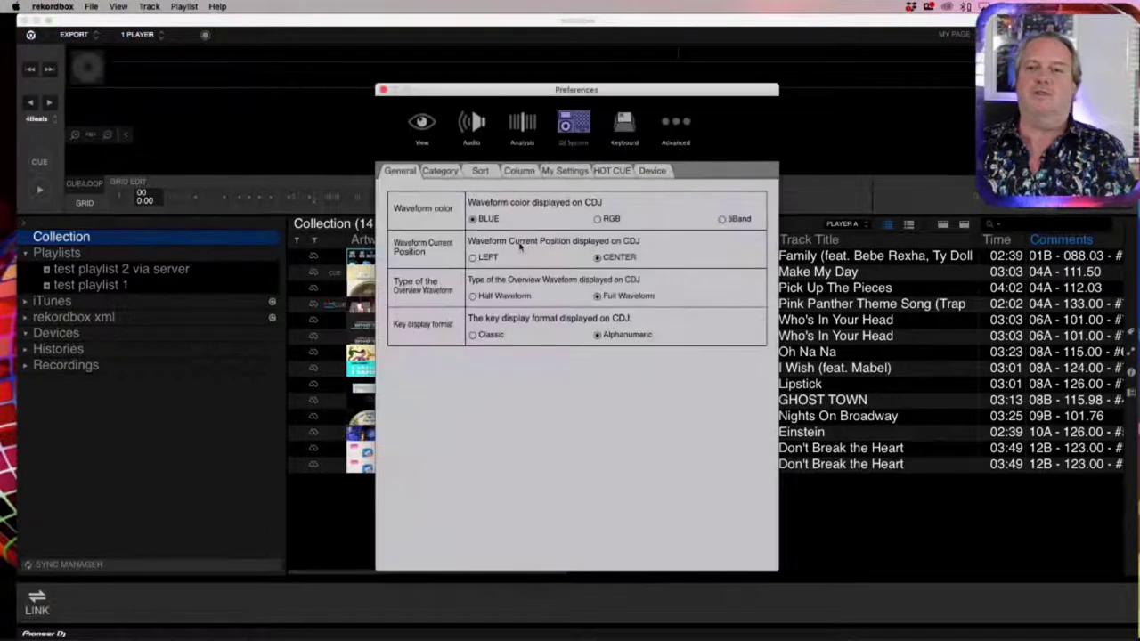
{"action": "left_click", "coordinate": [676, 125]}
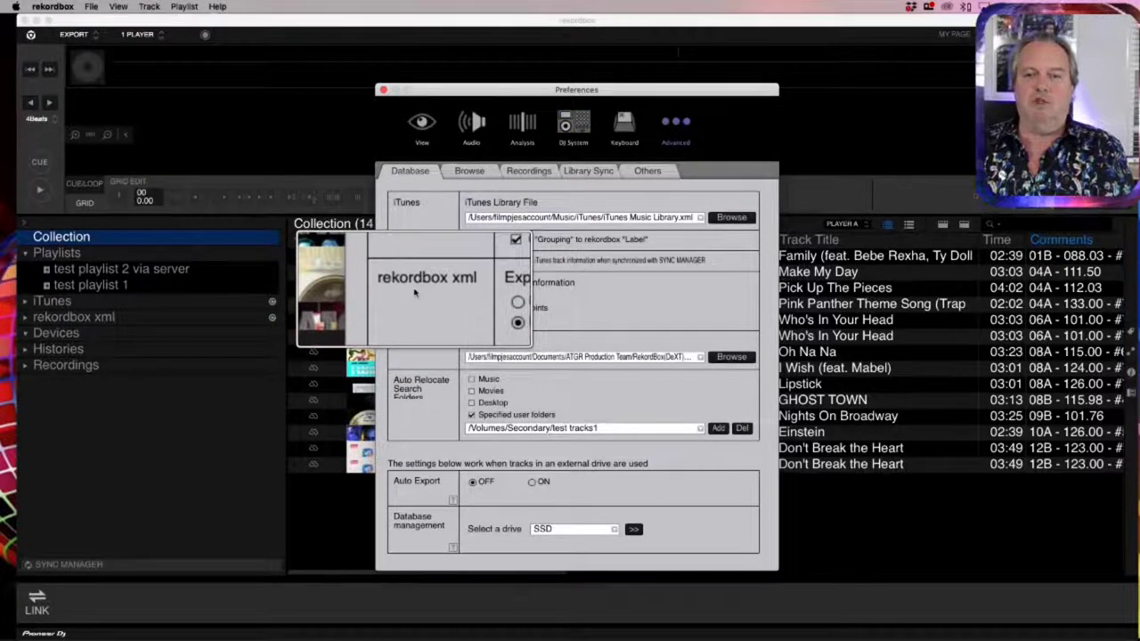
{"action": "left_click", "coordinate": [729, 359]}
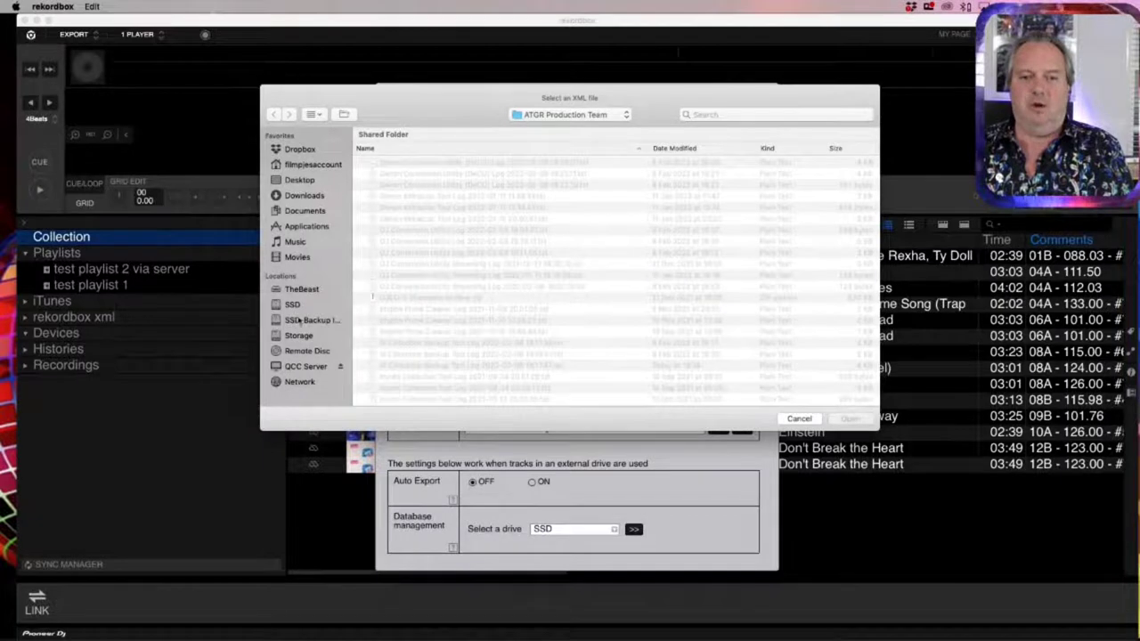
{"action": "left_click", "coordinate": [312, 149]}
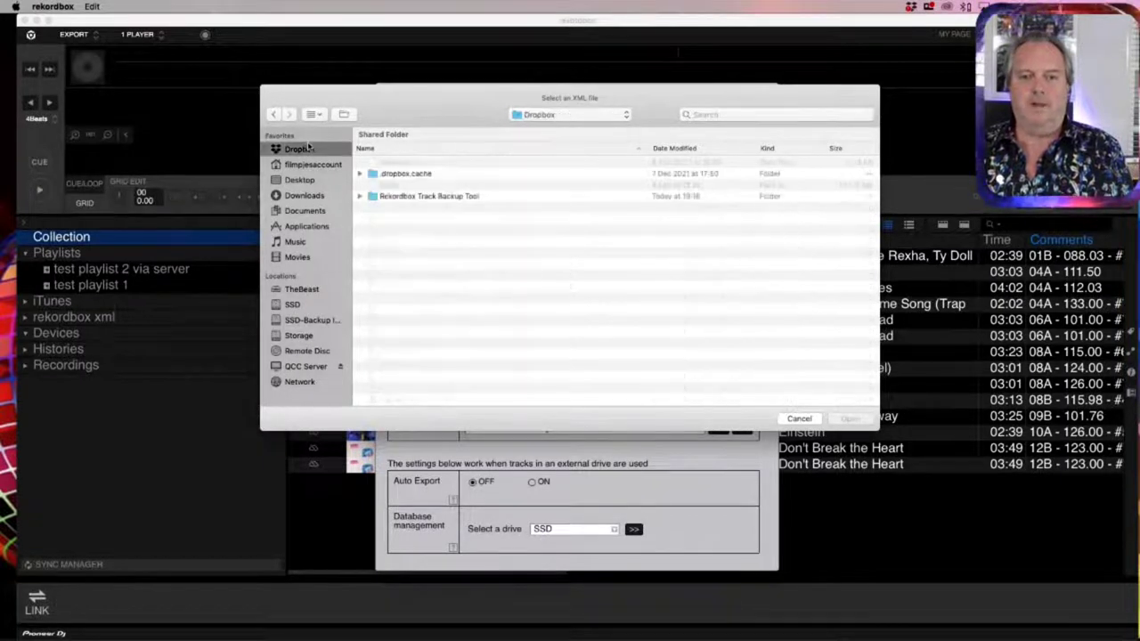
{"action": "double_click", "coordinate": [402, 196]}
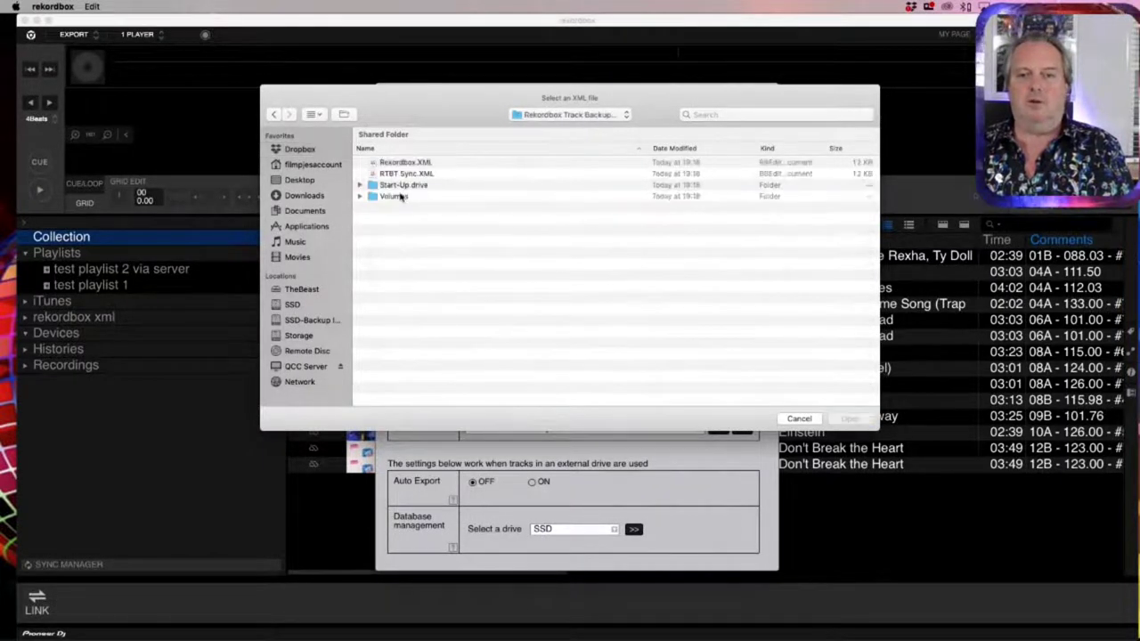
{"action": "left_click", "coordinate": [405, 163]}
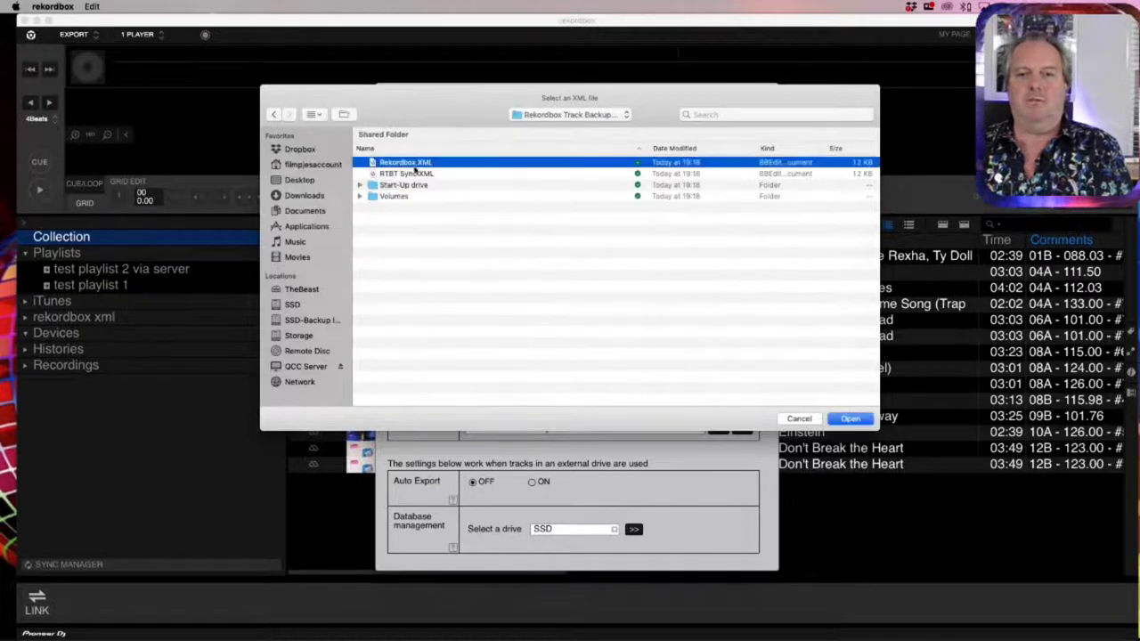
{"action": "left_click", "coordinate": [853, 423]}
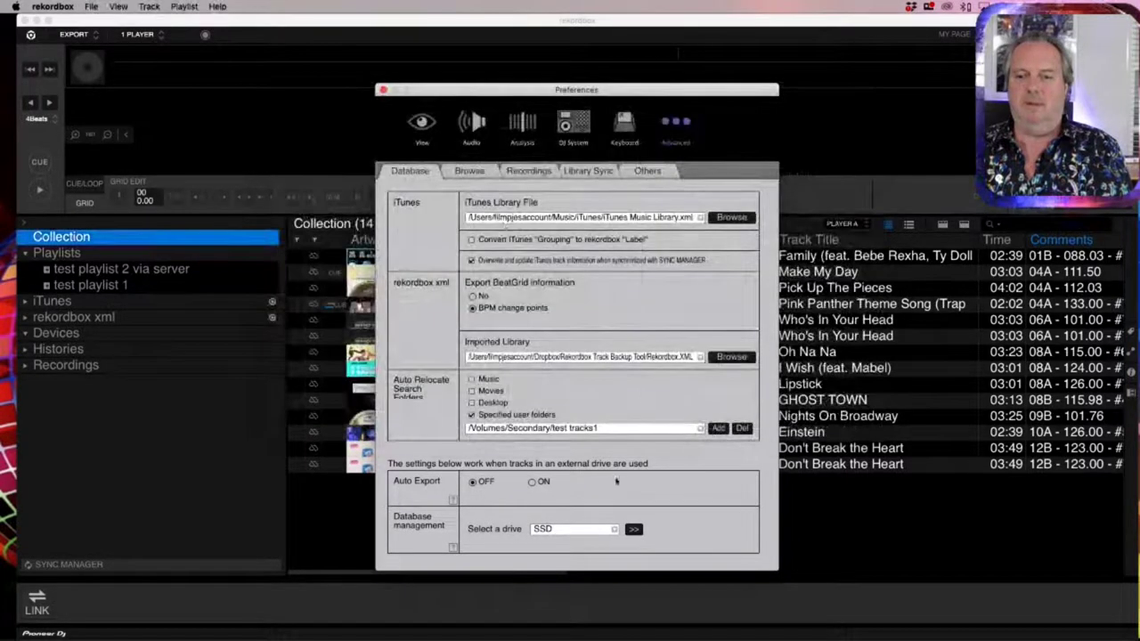
{"action": "left_click", "coordinate": [383, 90]}
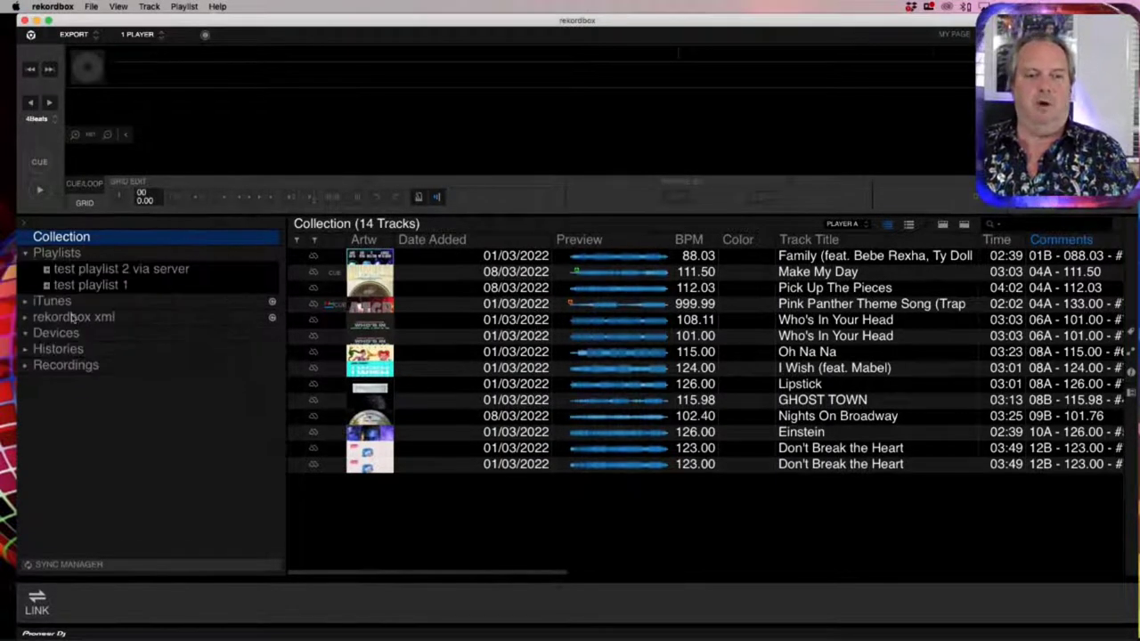
- Hide the rekordbox xml entry of the tree view in the View preferences, enable it again and close the preferences
{"action": "left_click", "coordinate": [53, 6]}
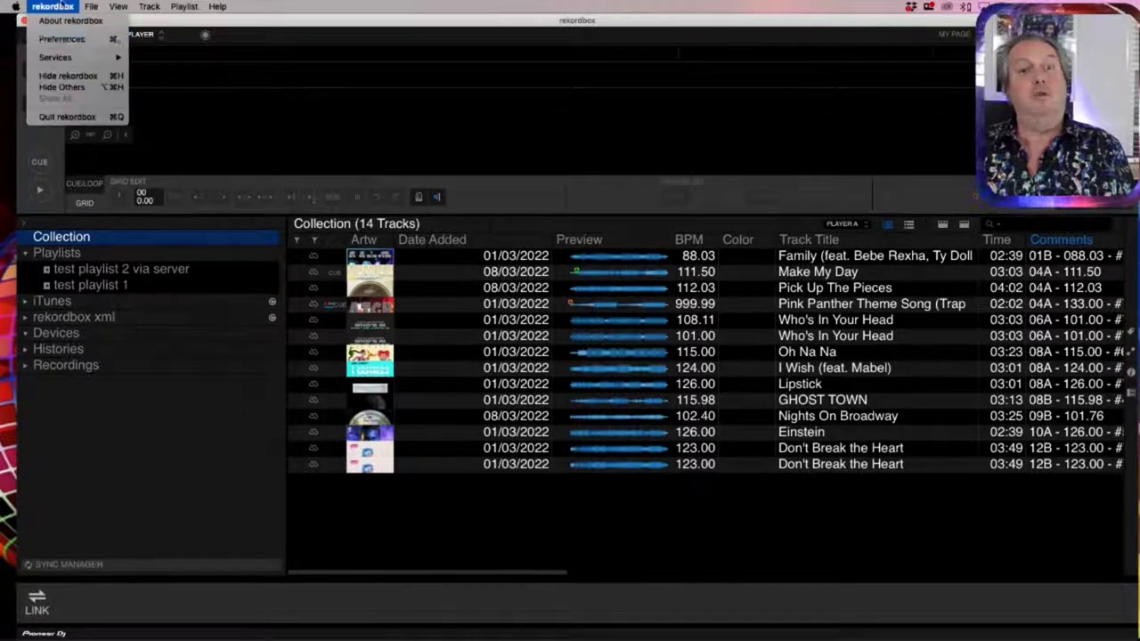
{"action": "left_click", "coordinate": [62, 39]}
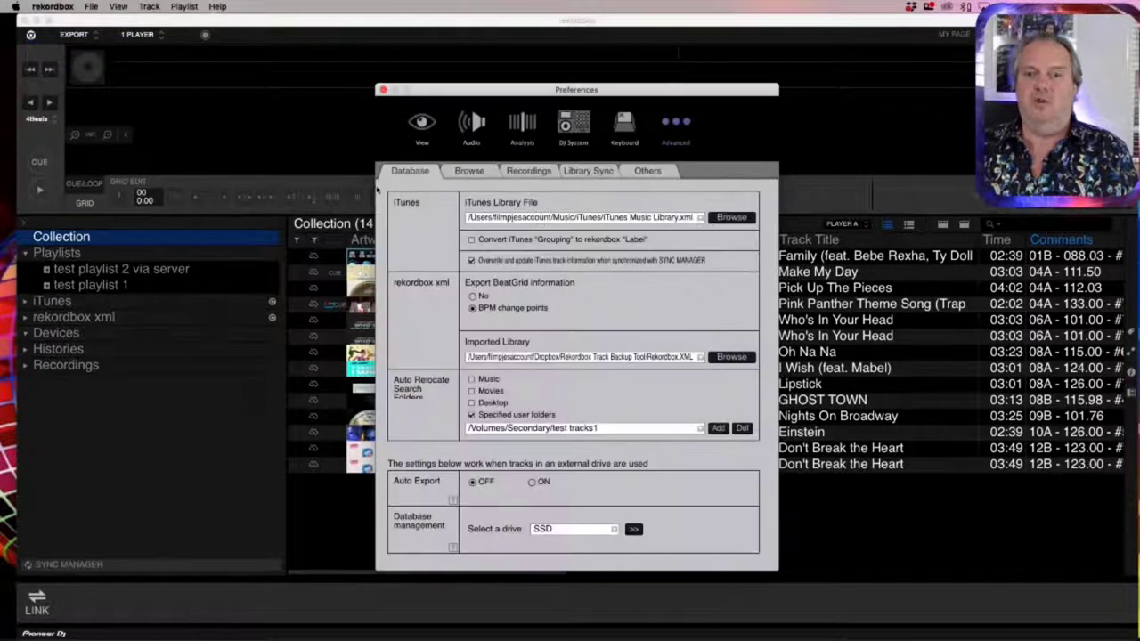
{"action": "left_click", "coordinate": [420, 121]}
{"action": "scroll", "coordinate": [539, 439], "scroll_direction": "down", "scroll_amount": 1}
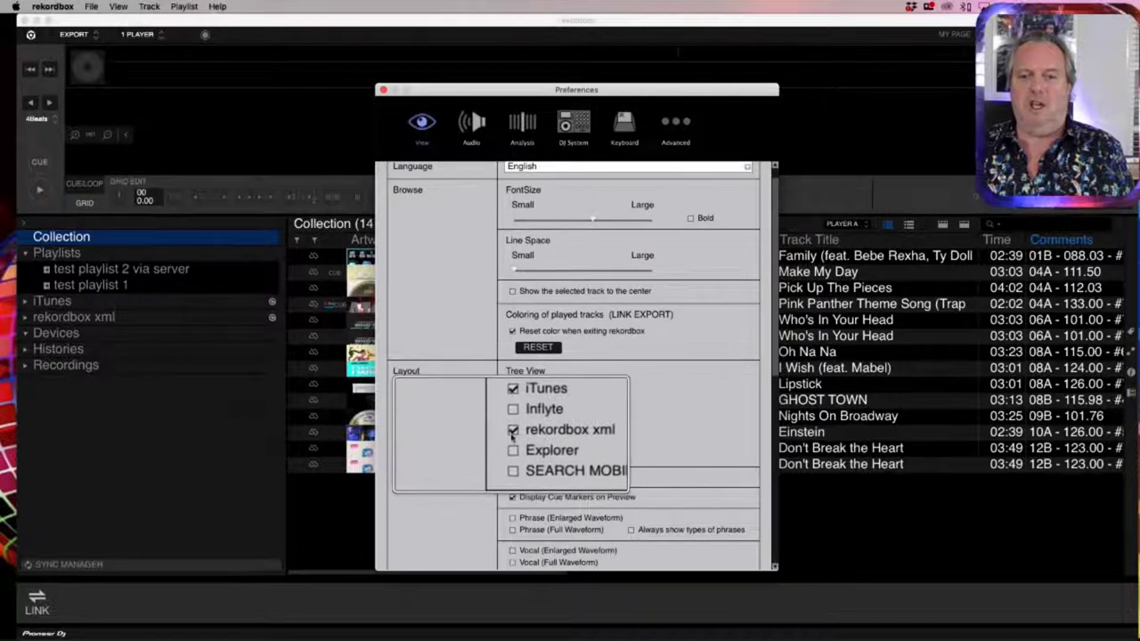
{"action": "left_click", "coordinate": [512, 432]}
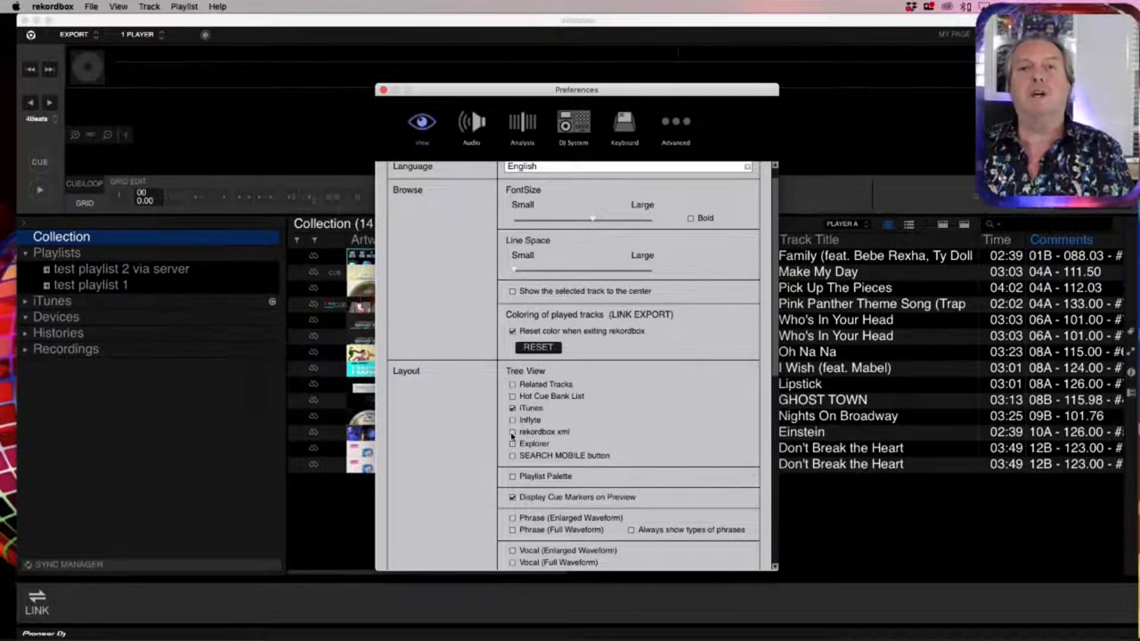
{"action": "left_click", "coordinate": [513, 432]}
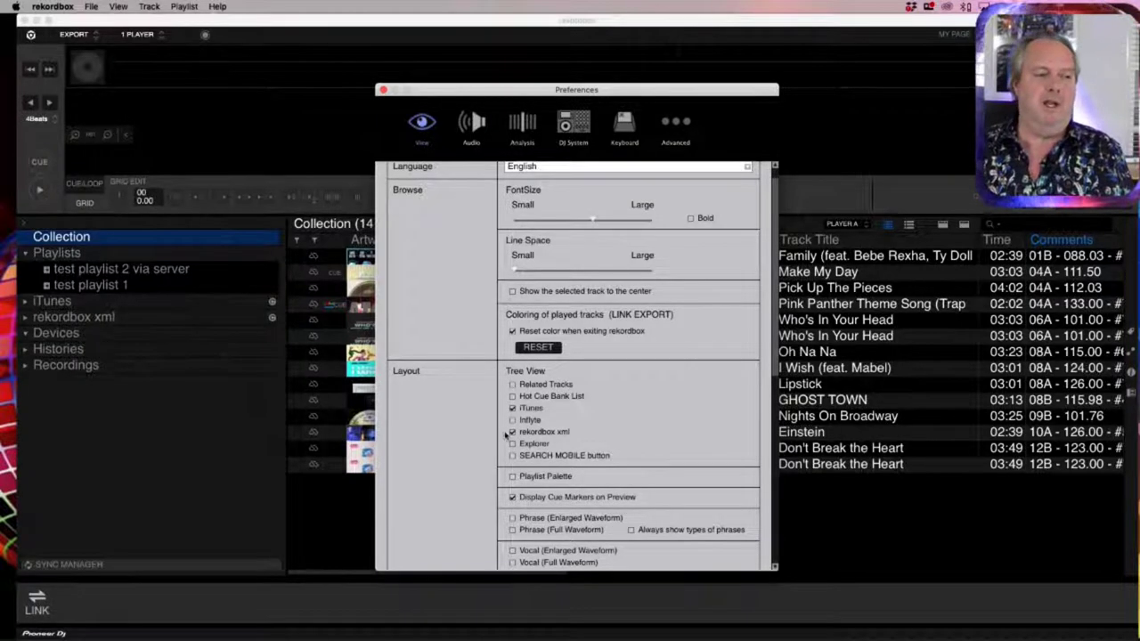
{"action": "key", "text": "super+w"}
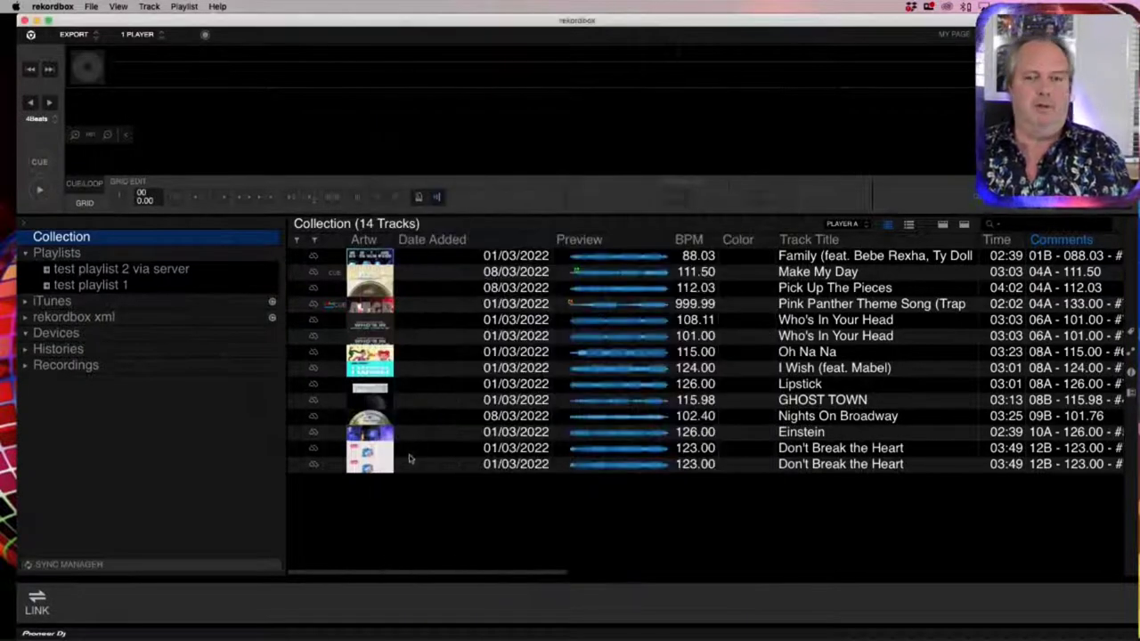
- Expand rekordbox xml and its Playlists folder, and view the tracks of test playlist 2 via server and test playlist 1
{"action": "left_click", "coordinate": [25, 318]}
{"action": "left_click", "coordinate": [34, 350]}
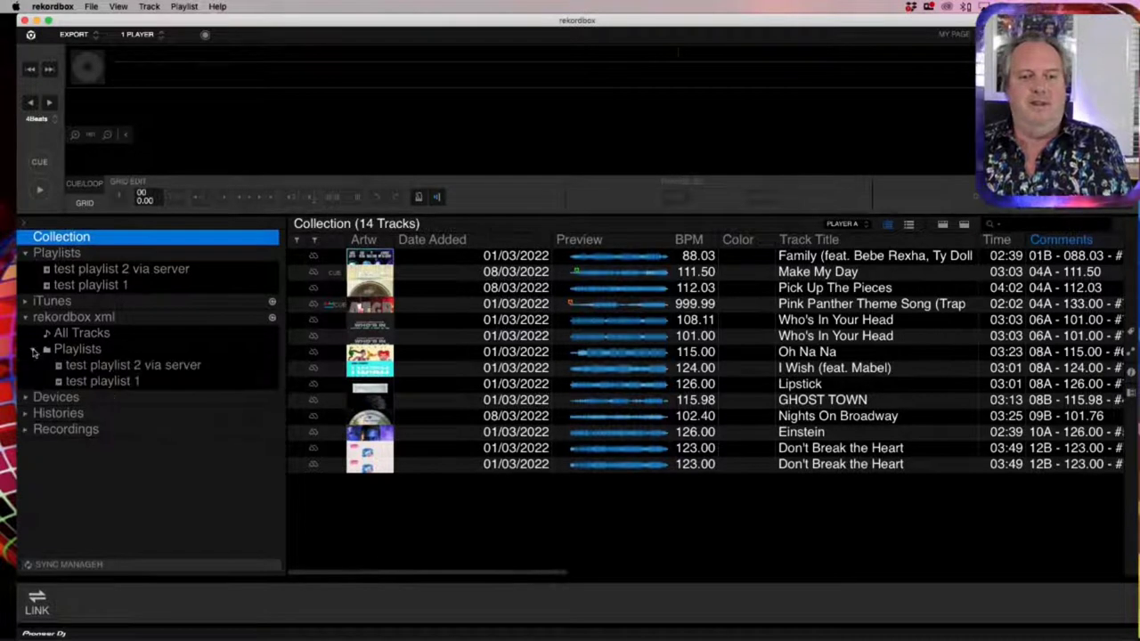
{"action": "left_click", "coordinate": [89, 366]}
{"action": "left_click", "coordinate": [91, 381]}
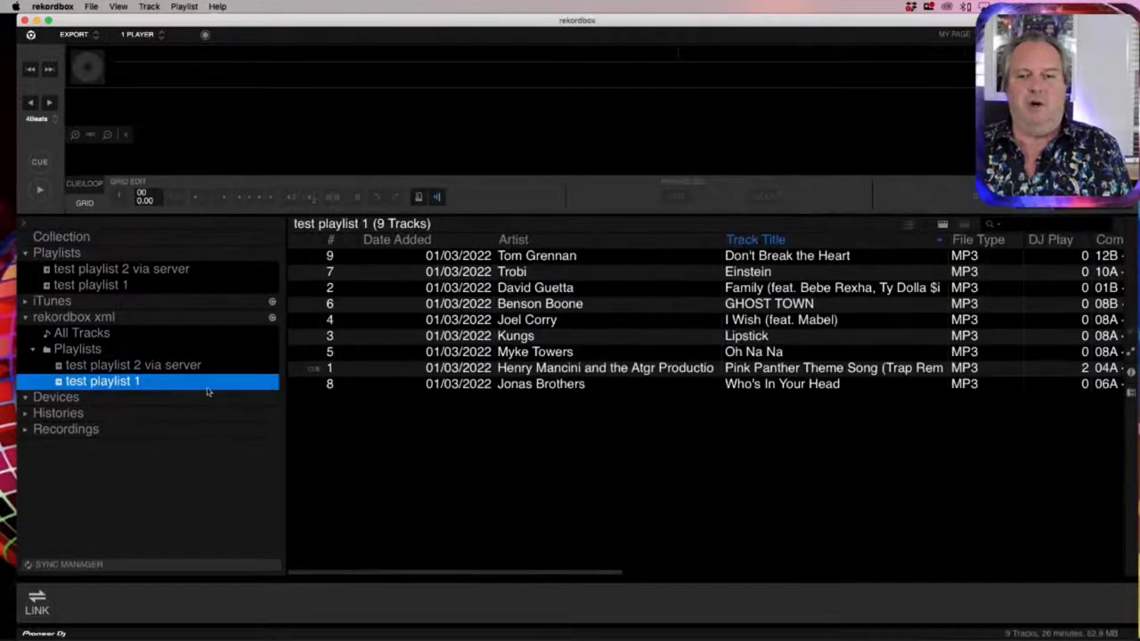
- Reveal the Make My Day track from the collection's test playlist 2 via server in Finder and tag the file red
{"action": "left_click", "coordinate": [148, 271]}
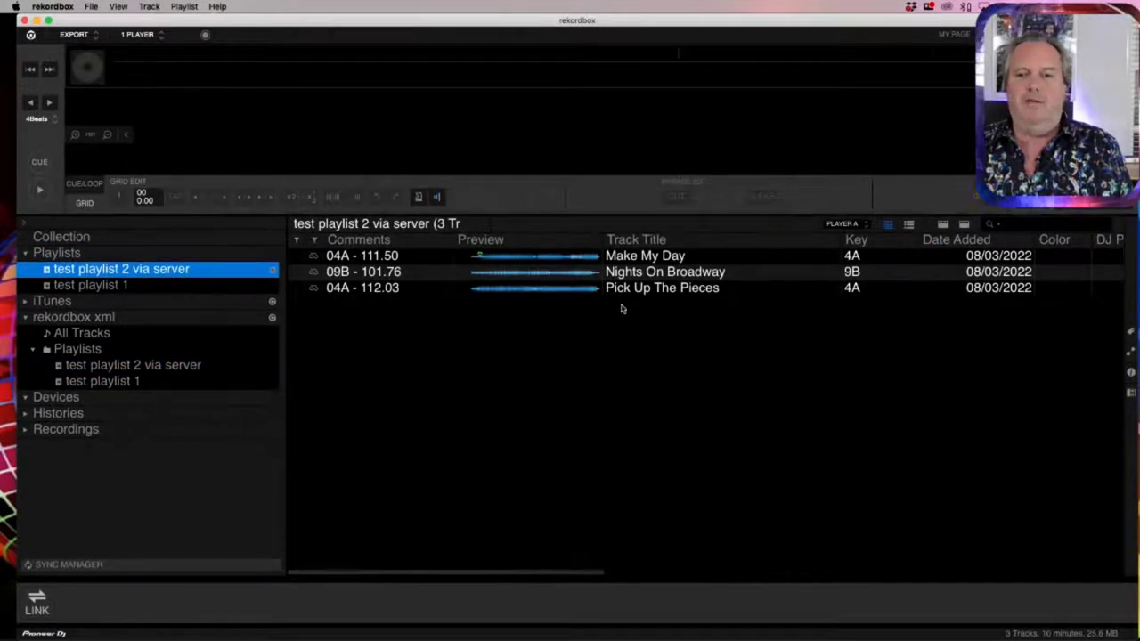
{"action": "left_click", "coordinate": [634, 256]}
{"action": "right_click", "coordinate": [517, 257]}
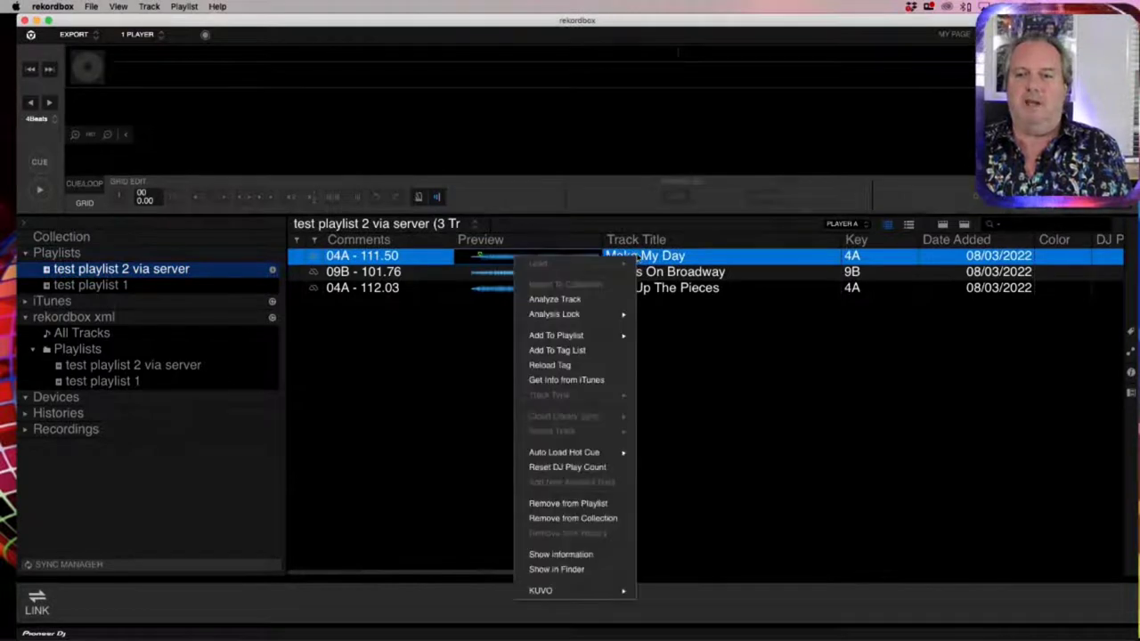
{"action": "left_click", "coordinate": [589, 569]}
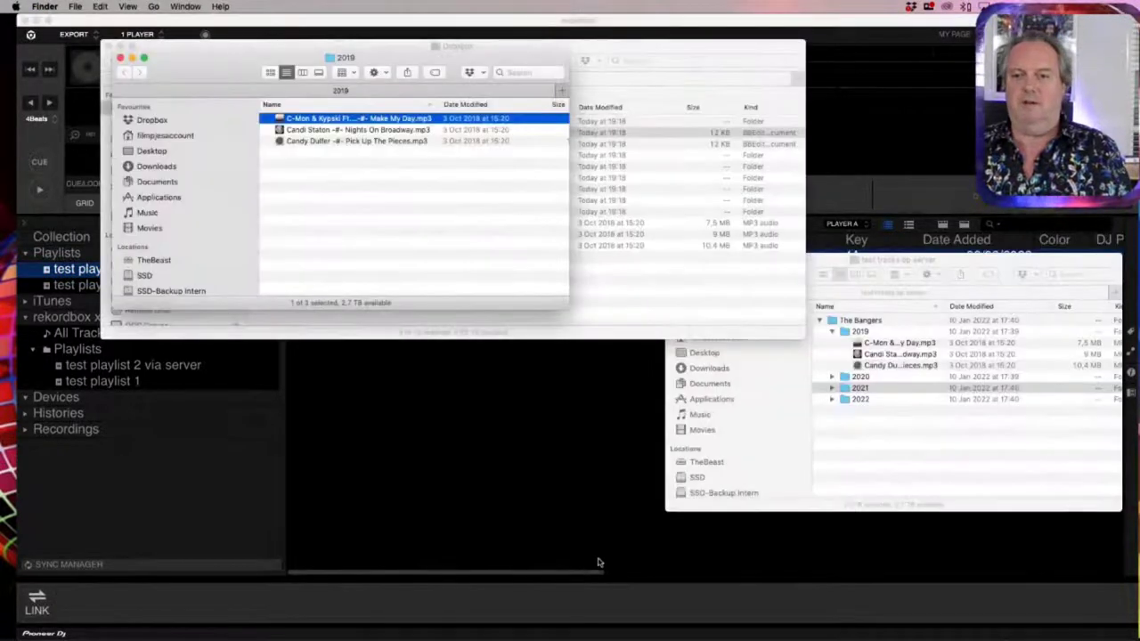
{"action": "right_click", "coordinate": [358, 122]}
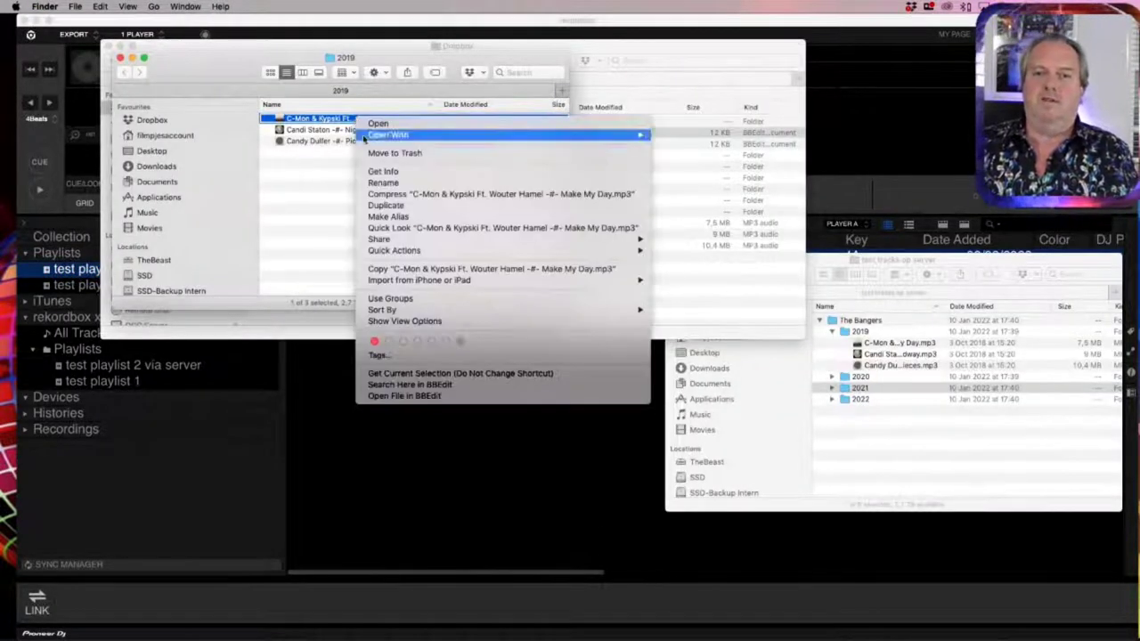
{"action": "left_click", "coordinate": [374, 343]}
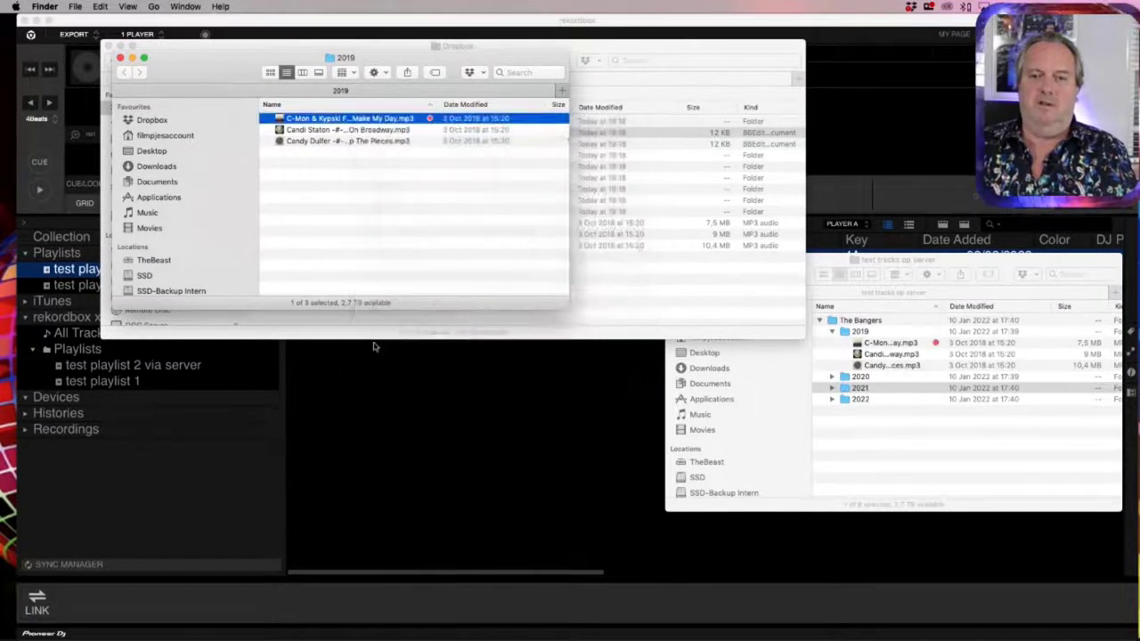
{"action": "left_click", "coordinate": [421, 223]}
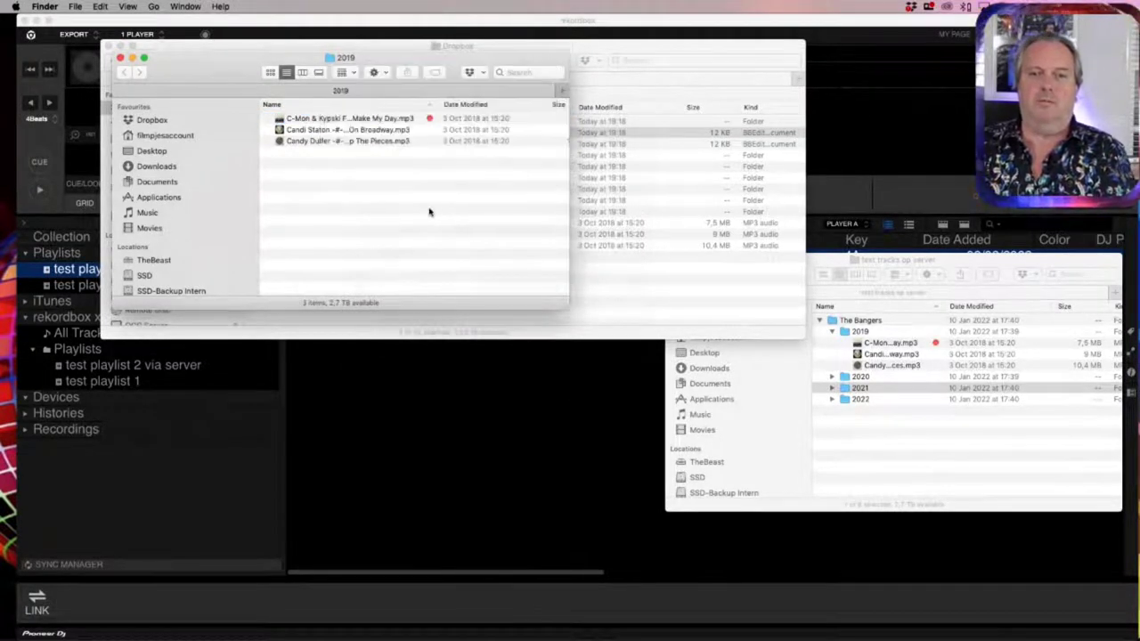
- Close all the open Finder windows and return to rekordbox
{"action": "key", "text": "super+w"}
{"action": "key", "text": "super+w"}
{"action": "left_click", "coordinate": [924, 466]}
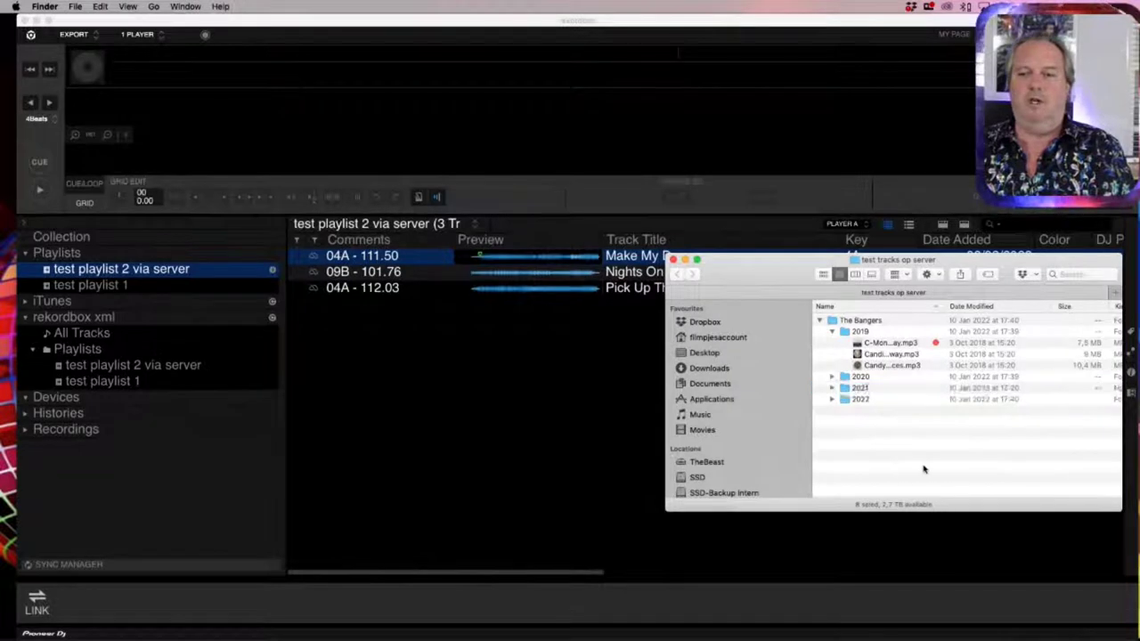
{"action": "key", "text": "super+w"}
{"action": "left_click", "coordinate": [440, 436]}
- Load Make My Day from the rekordbox xml's test playlist 2 via server into the player and jump to hot cue A
{"action": "left_click", "coordinate": [70, 369]}
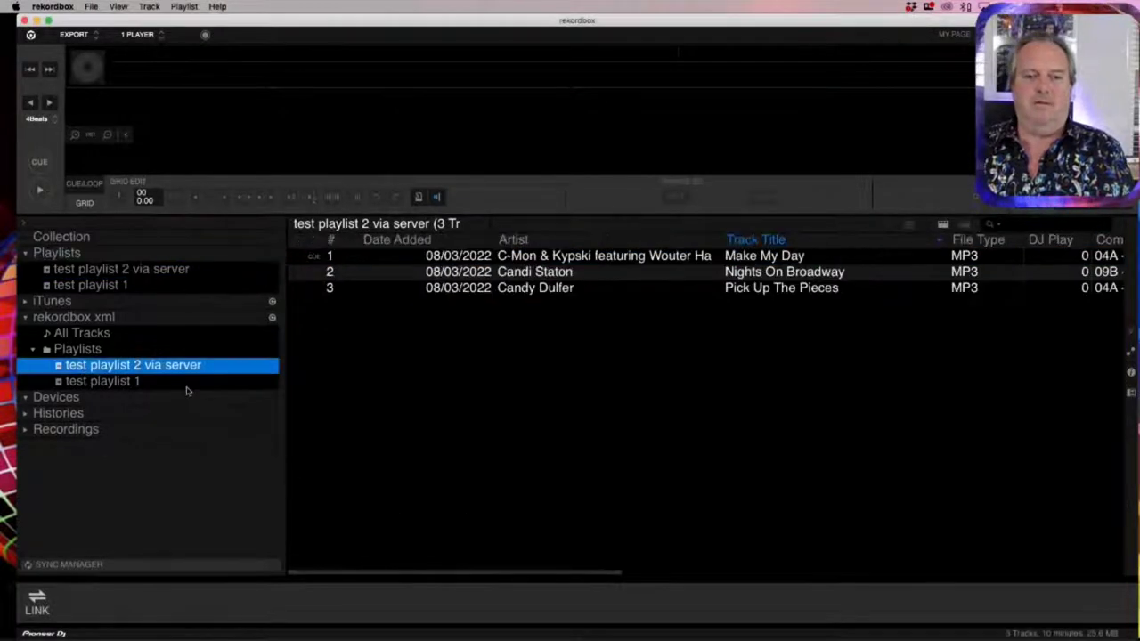
{"action": "left_click", "coordinate": [666, 256]}
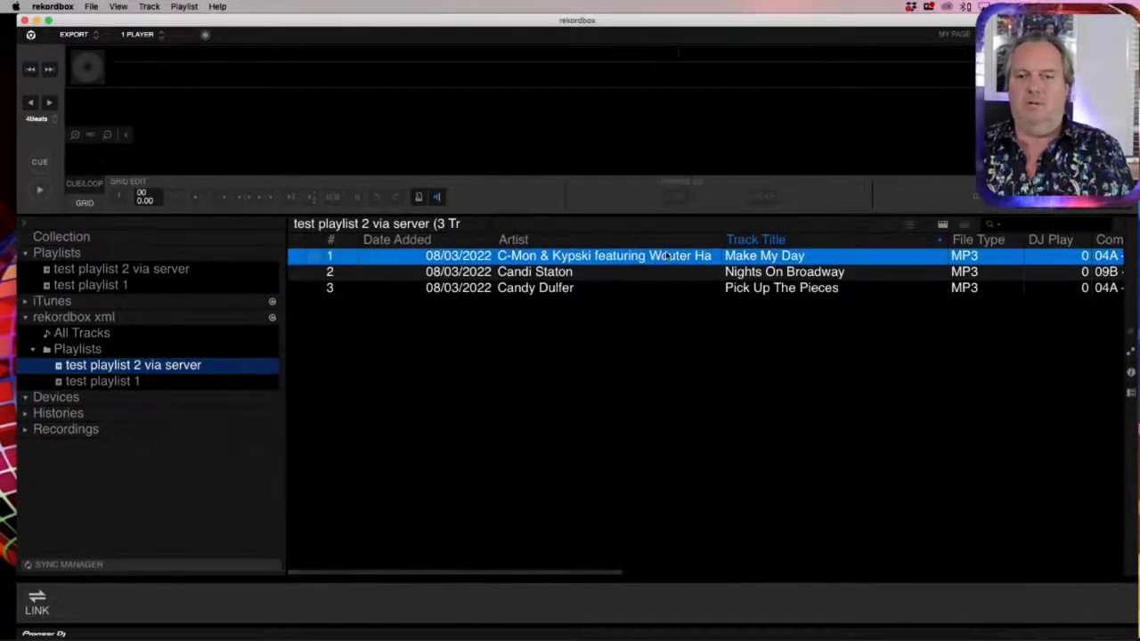
{"action": "double_click", "coordinate": [666, 256]}
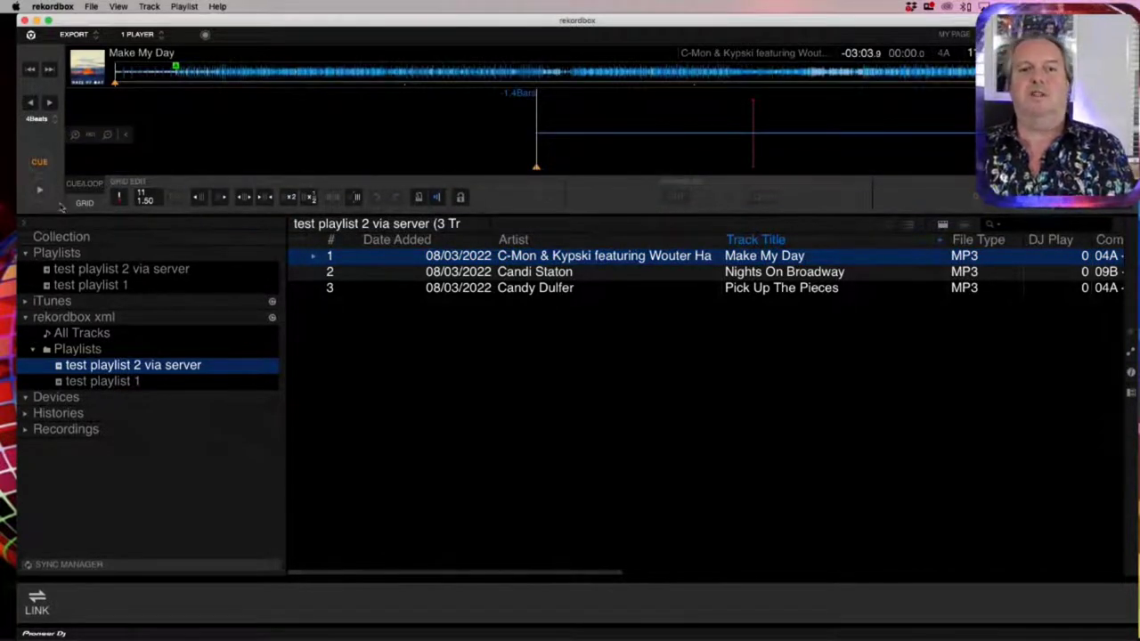
{"action": "left_click", "coordinate": [79, 185]}
{"action": "left_click", "coordinate": [324, 194]}
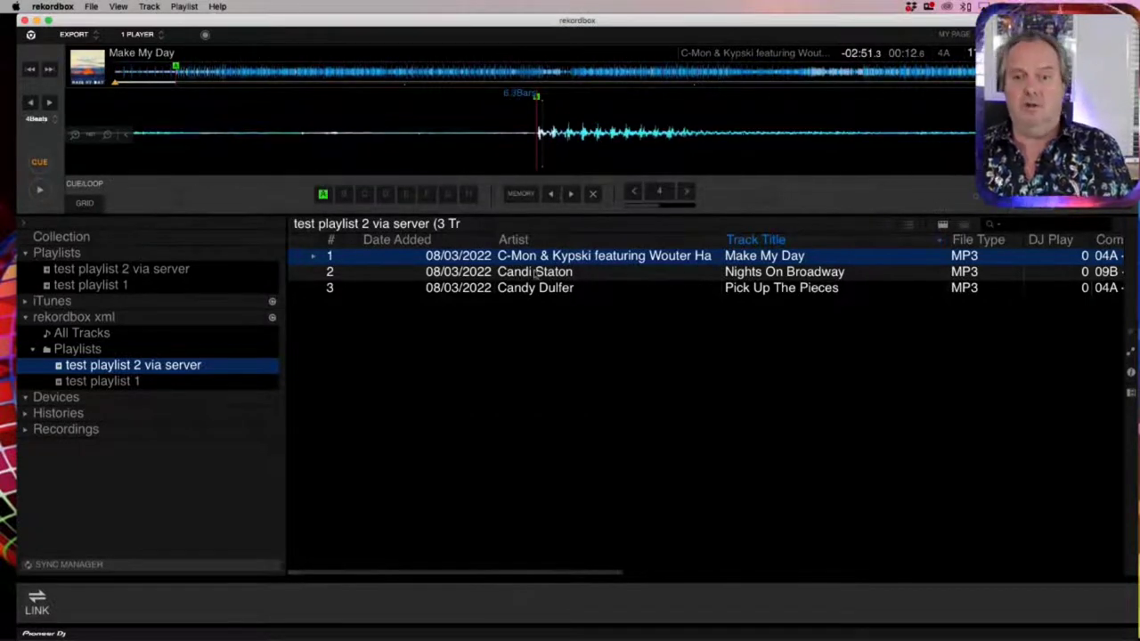
- Reveal the XML playlist's Make My Day file in Finder, check its storage location, and return to the rekordbox xml's test playlist 1
{"action": "right_click", "coordinate": [632, 260]}
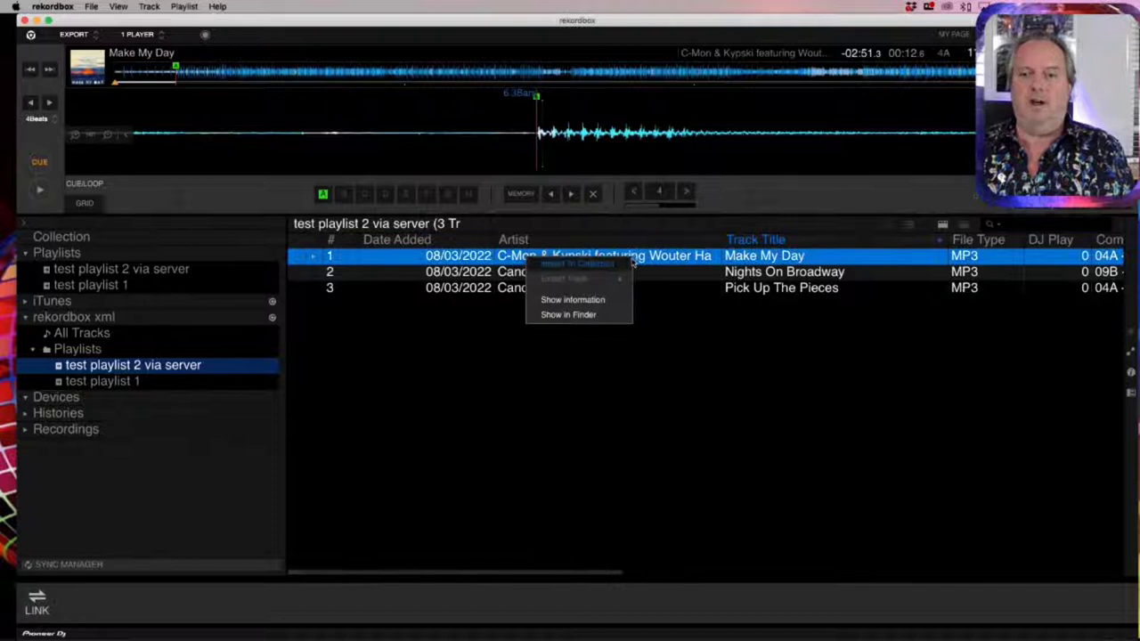
{"action": "left_click", "coordinate": [595, 316]}
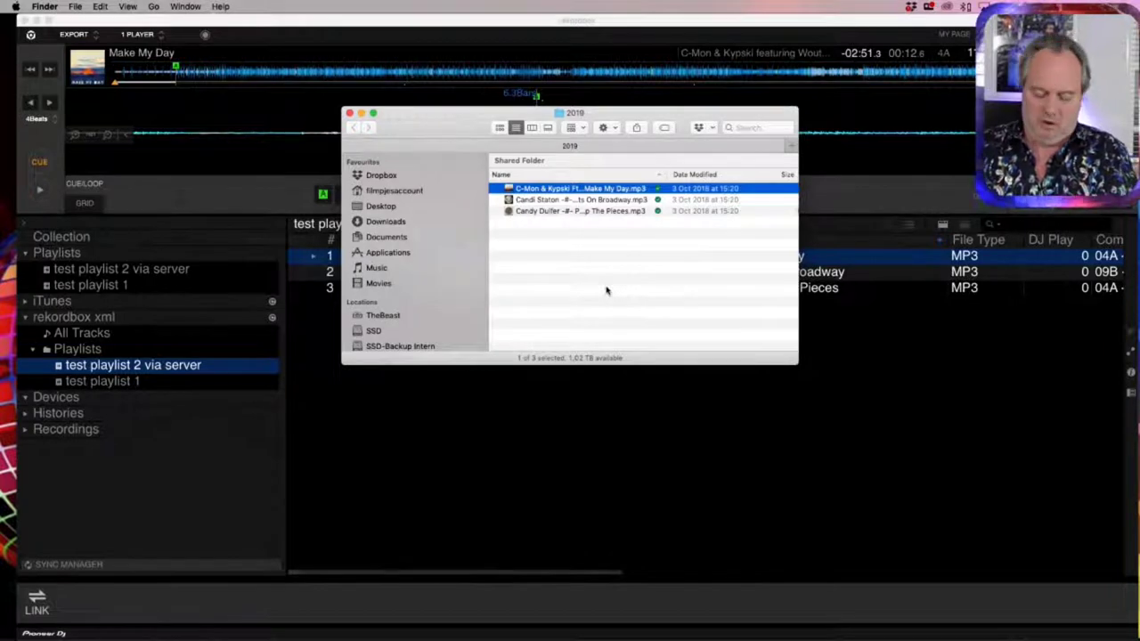
{"action": "key", "text": "super+i"}
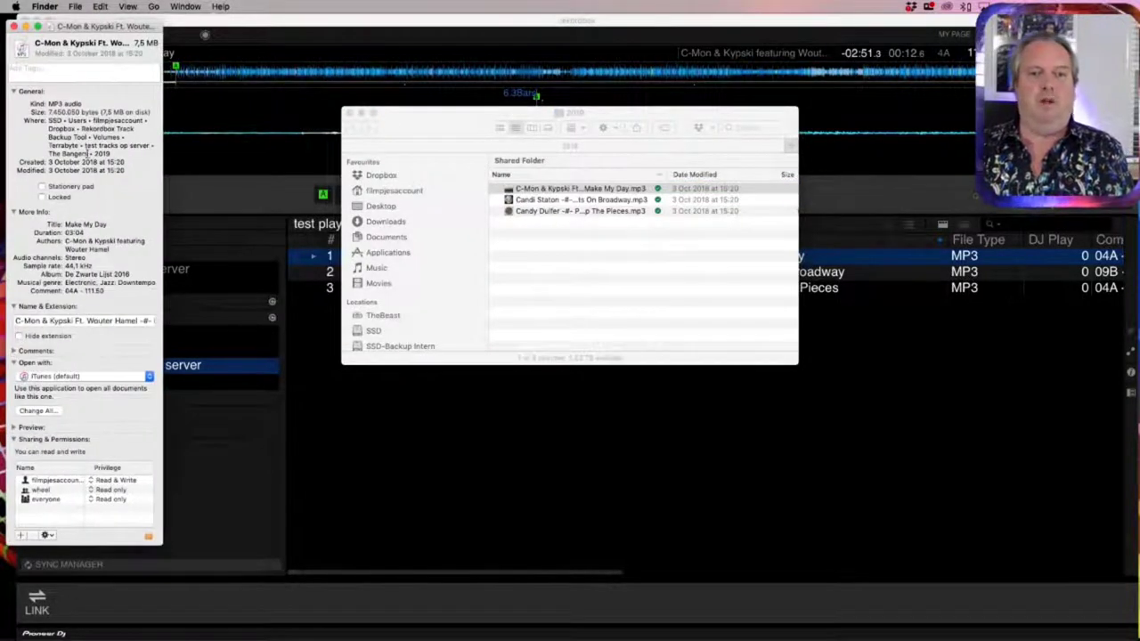
{"action": "mouse_move", "coordinate": [98, 138]}
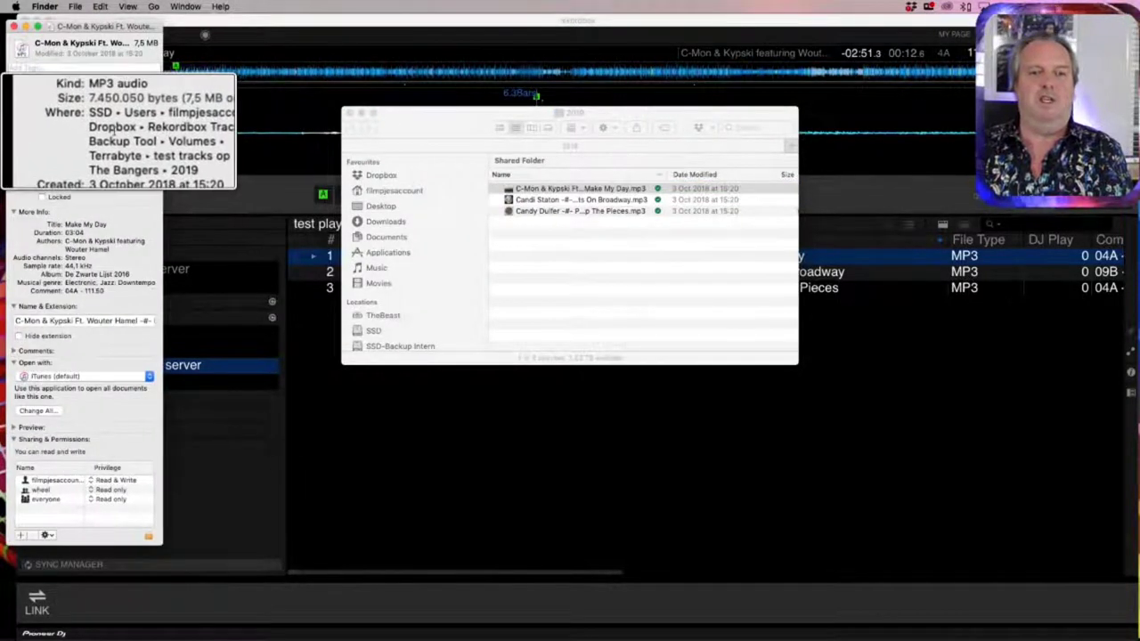
{"action": "key", "text": "super+w"}
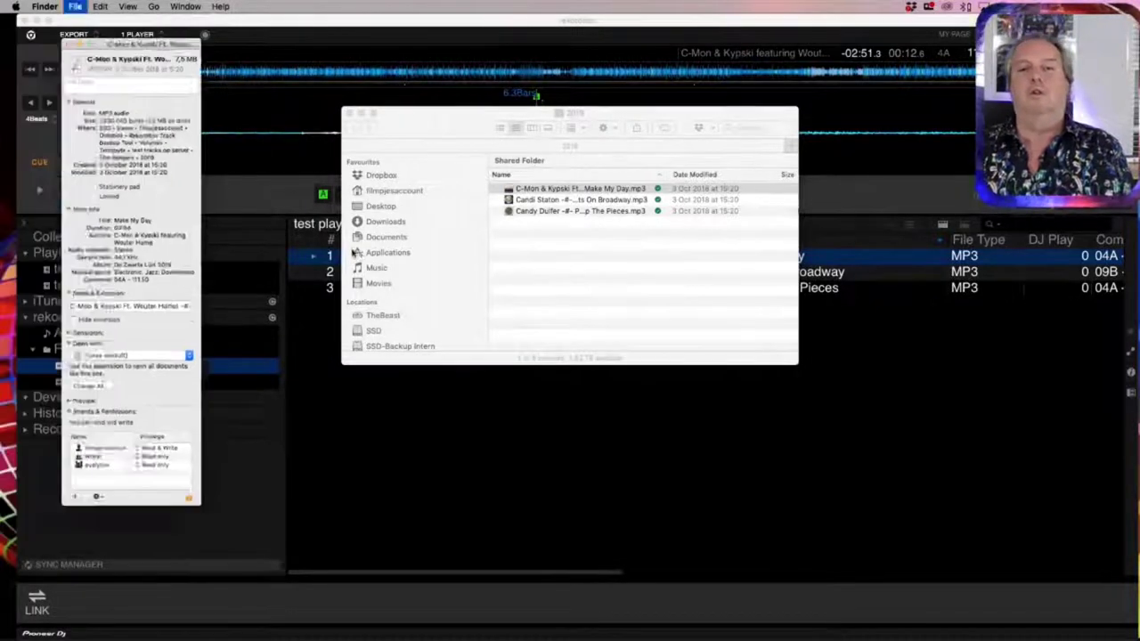
{"action": "key", "text": "super+w"}
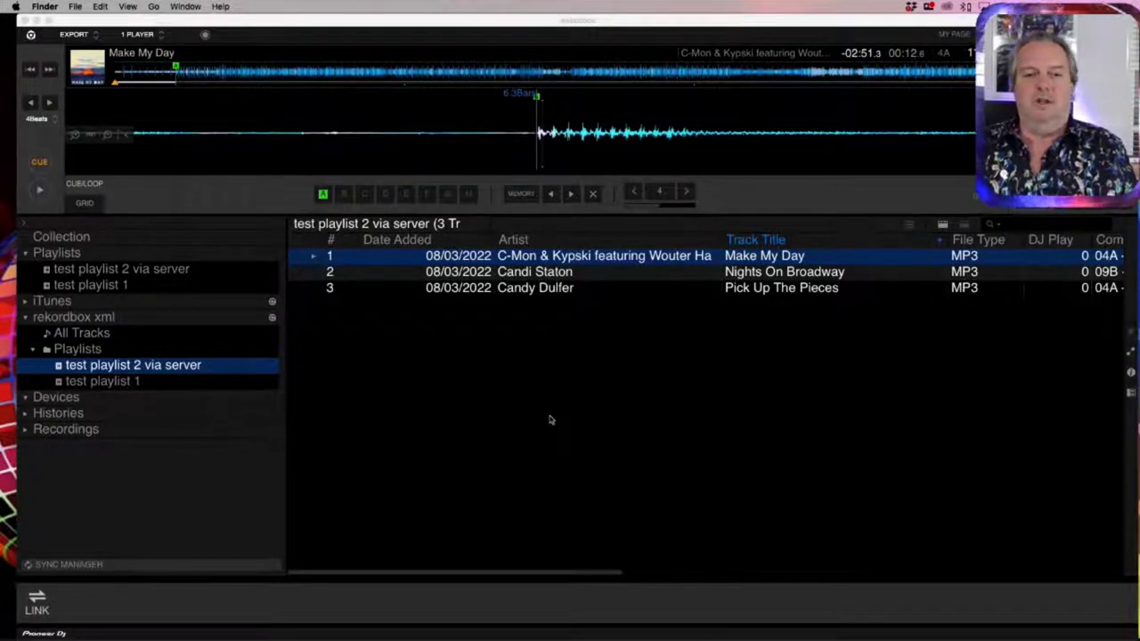
{"action": "left_click", "coordinate": [196, 382]}
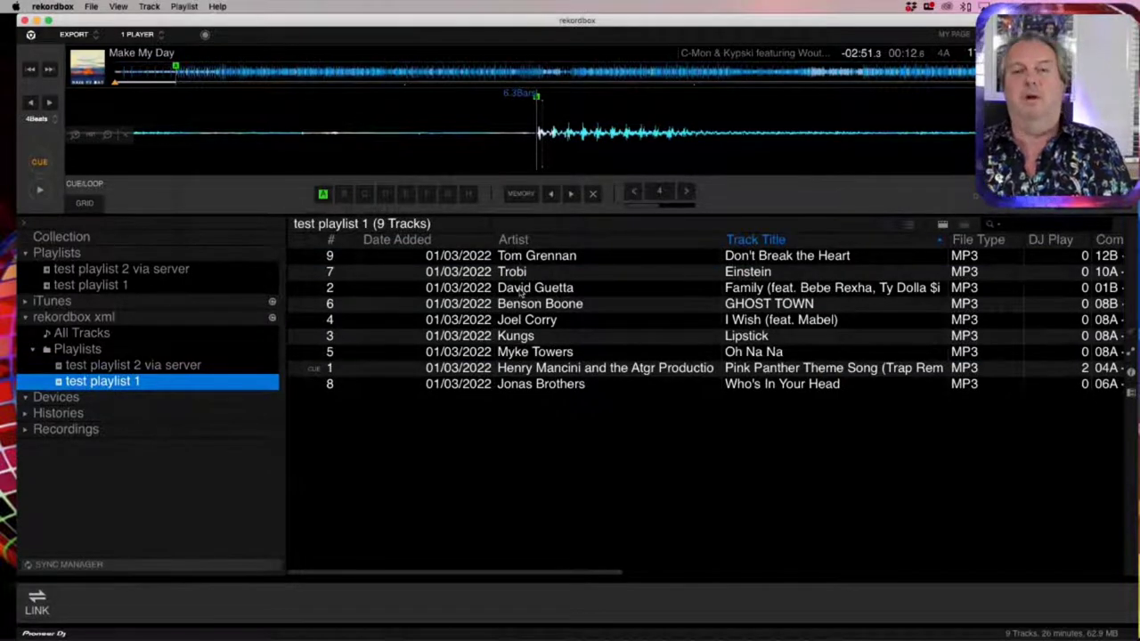
- Switch to the Monterey M1 session in TeamViewer with a smaller window and open Dropbox in a new Finder window there
{"action": "key", "text": "super+h"}
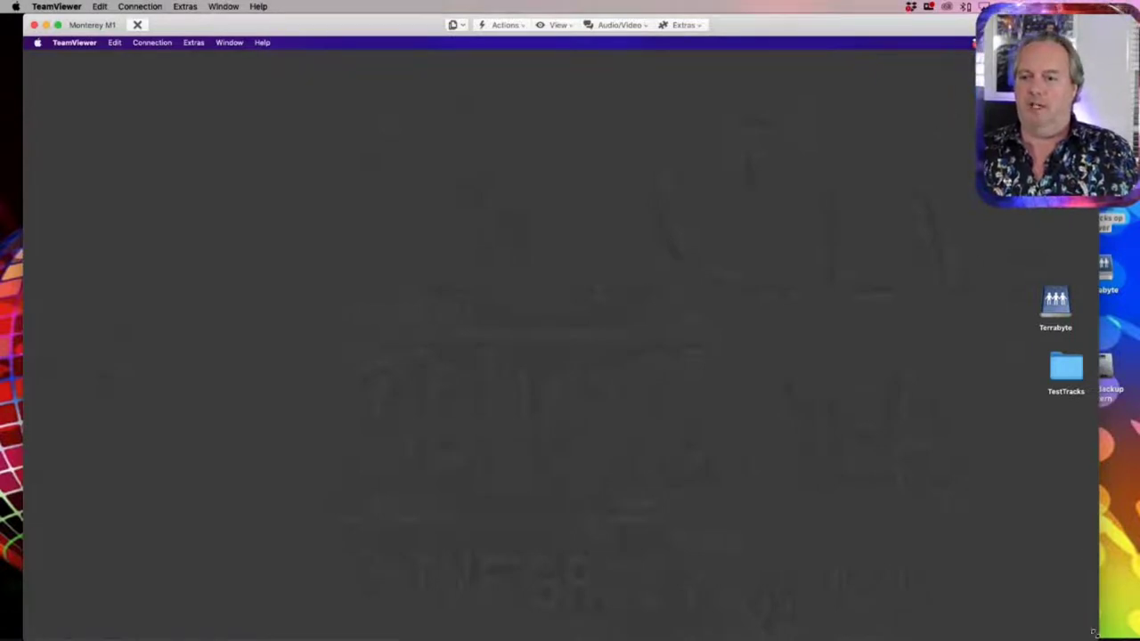
{"action": "left_click_drag", "start_coordinate": [1094, 633], "coordinate": [1012, 590]}
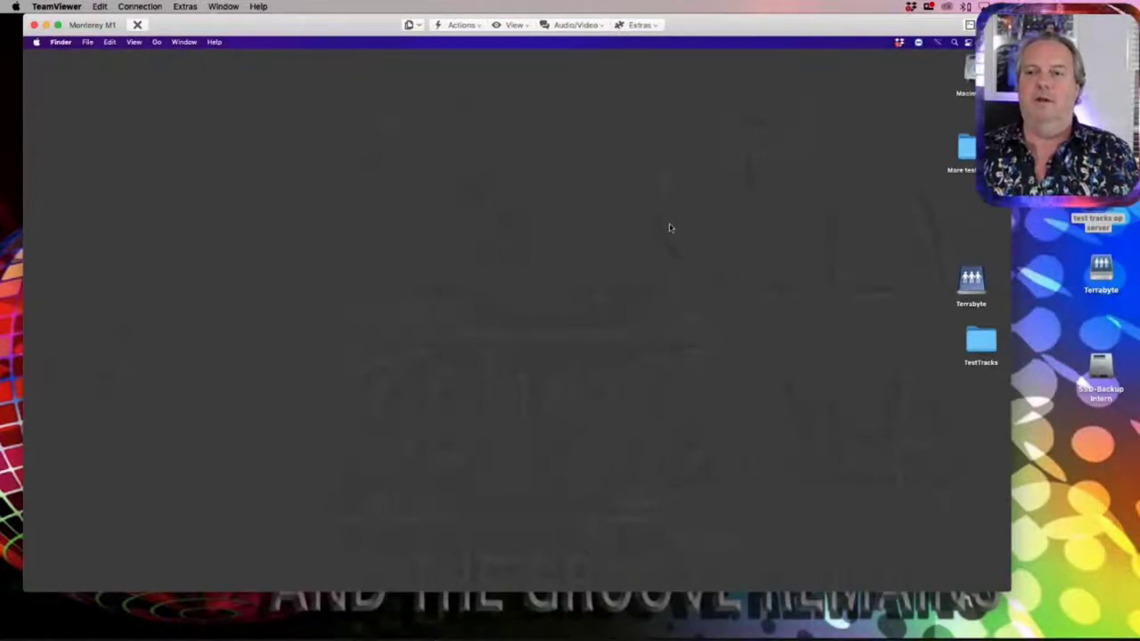
{"action": "key", "text": "super+n"}
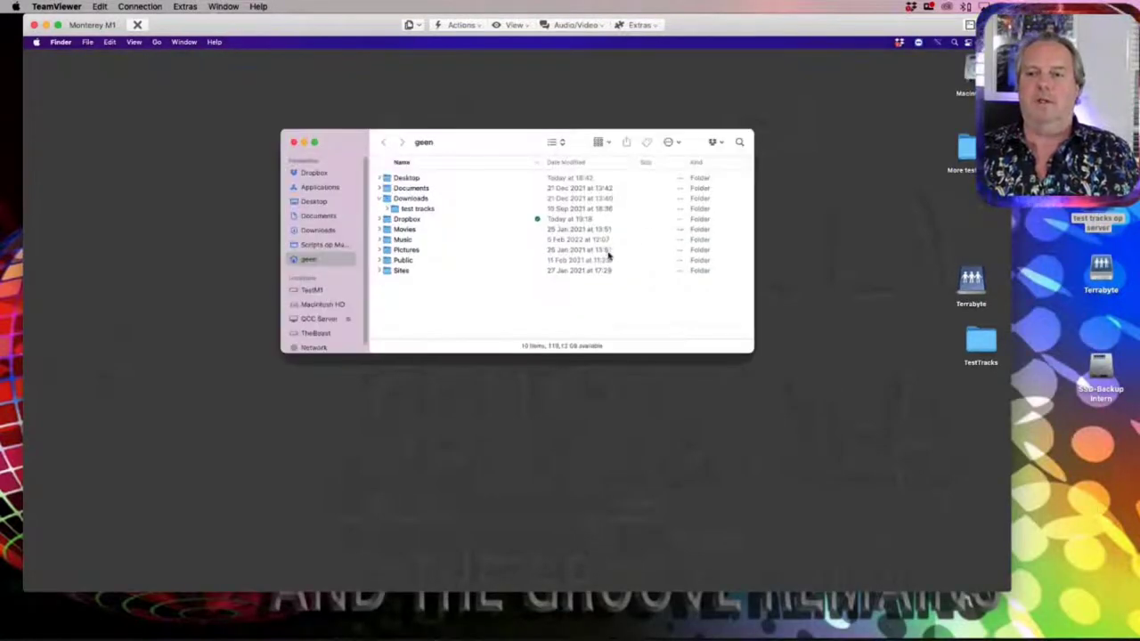
{"action": "left_click", "coordinate": [313, 173]}
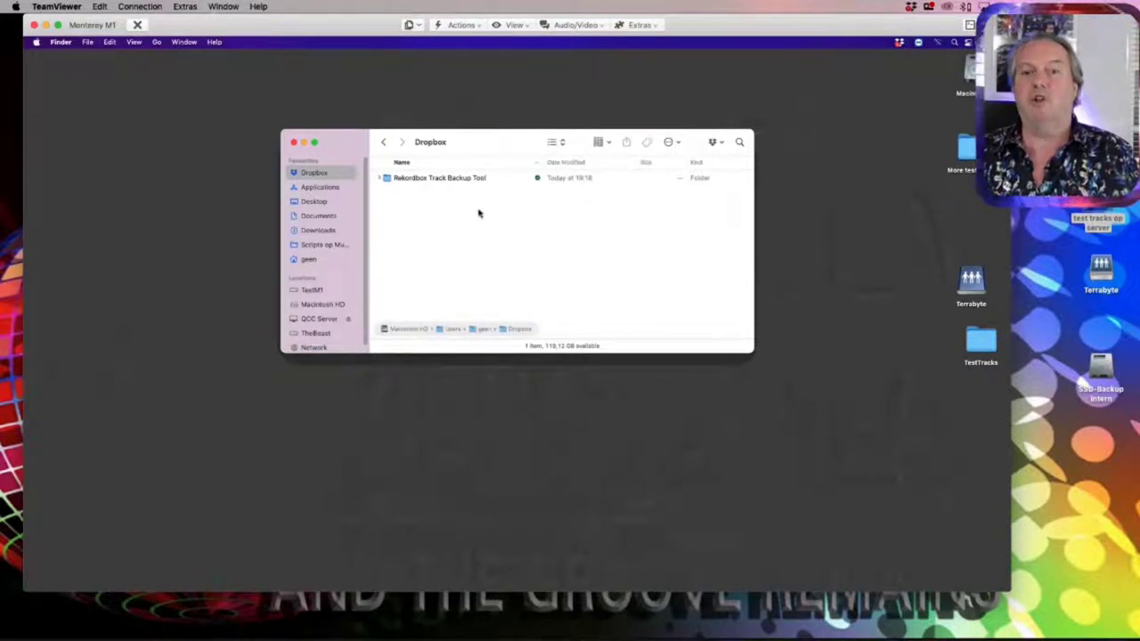
- Examine the synced Rekordbox Track Backup Tool folder by expanding all its subfolders, collapsing Start-Up drive and selecting Rekordbox.XML
{"action": "left_click", "coordinate": [381, 178], "text": "alt"}
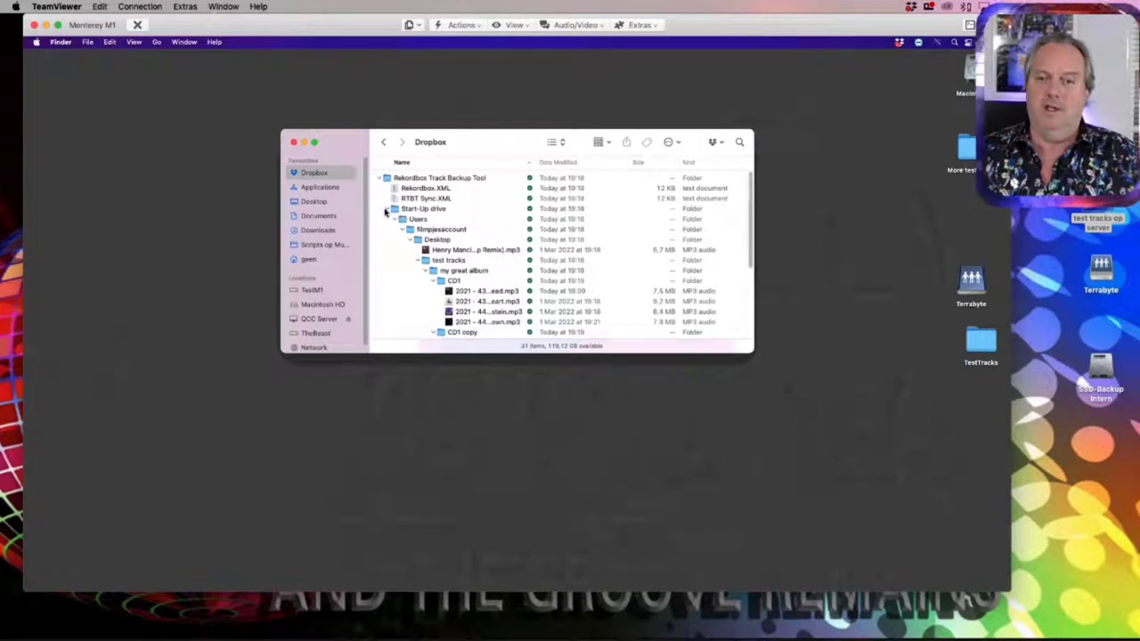
{"action": "left_click", "coordinate": [390, 208]}
{"action": "left_click", "coordinate": [410, 189]}
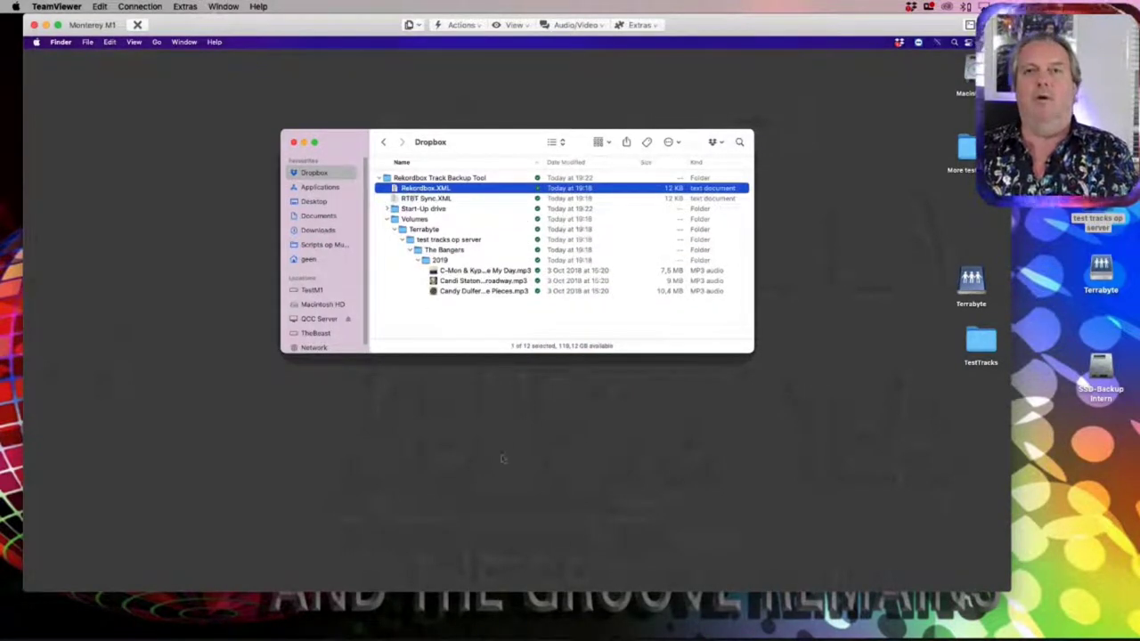
- Launch rekordbox on the remote Mac and close its My Page information window
{"action": "mouse_move", "coordinate": [499, 628]}
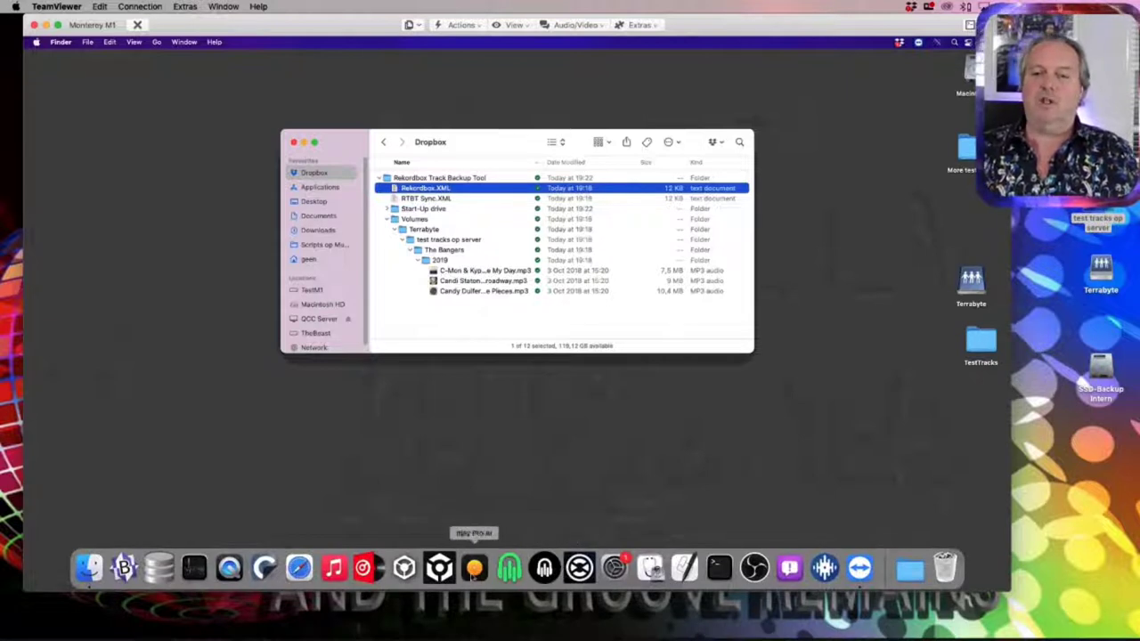
{"action": "left_click", "coordinate": [439, 572]}
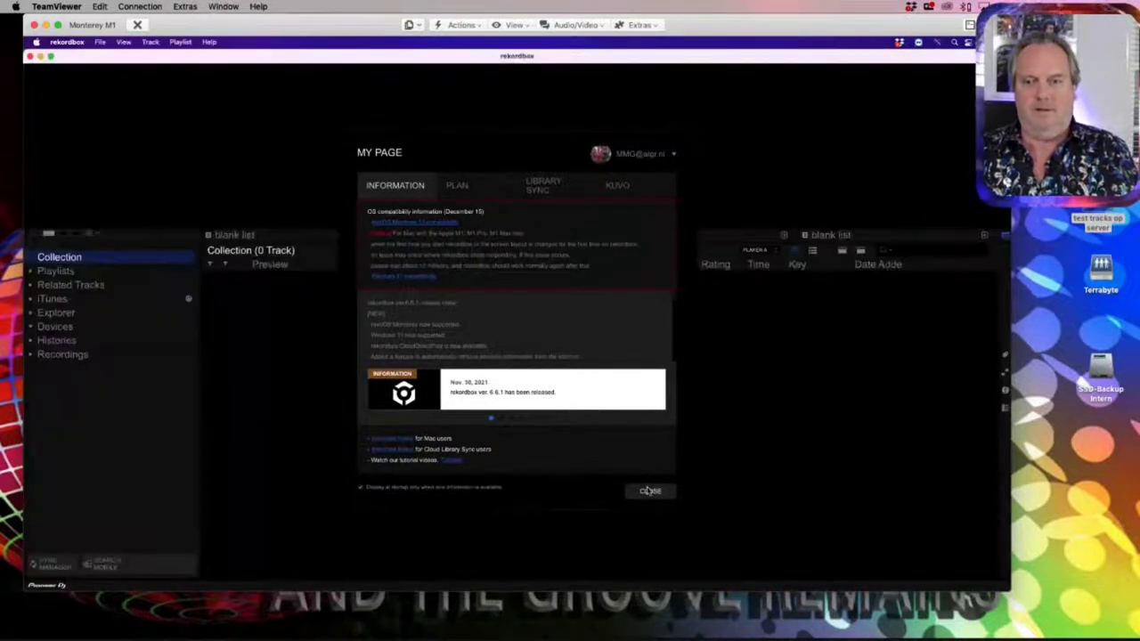
{"action": "left_click", "coordinate": [651, 492]}
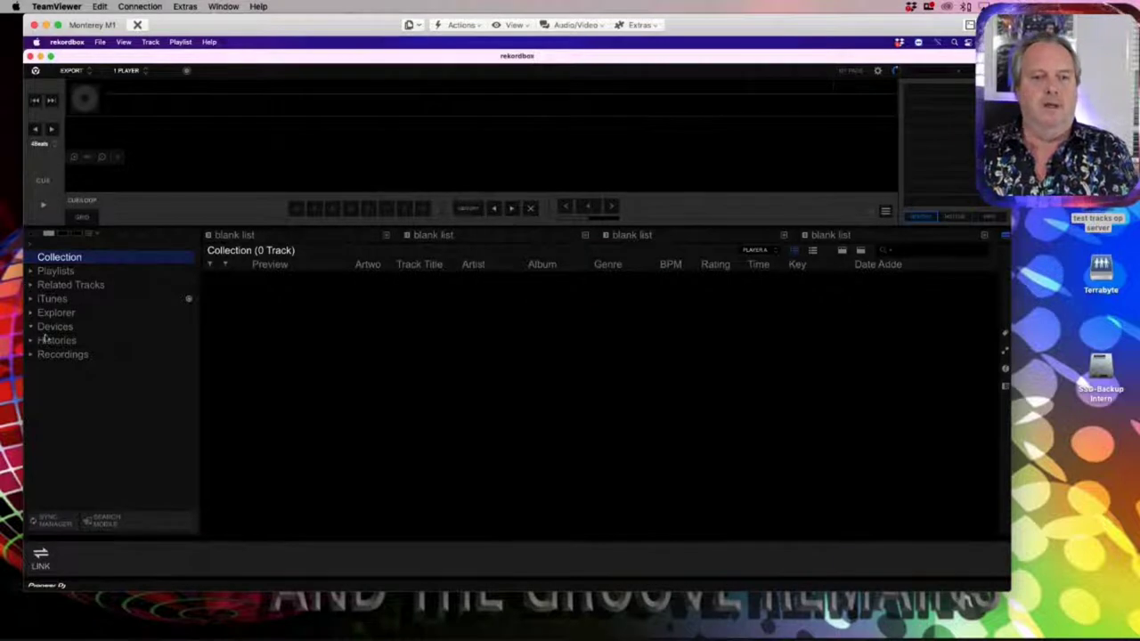
- Show rekordbox xml in the tree view preferences and hide Explorer, the SEARCH MOBILE button, iTunes and Related Tracks
{"action": "left_click", "coordinate": [66, 46]}
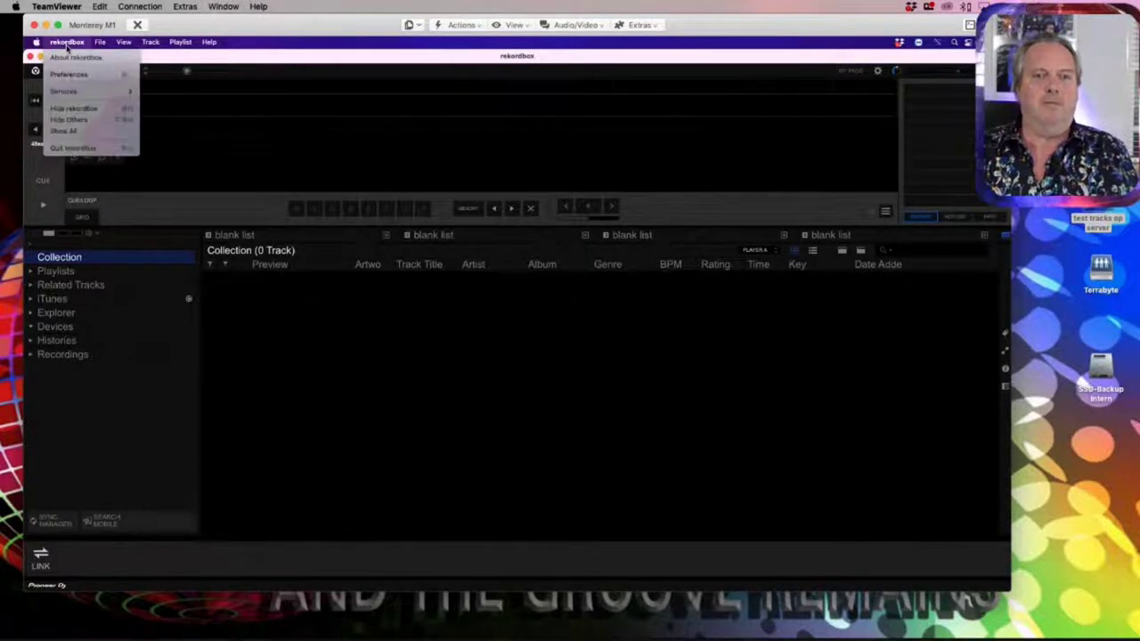
{"action": "left_click", "coordinate": [70, 77]}
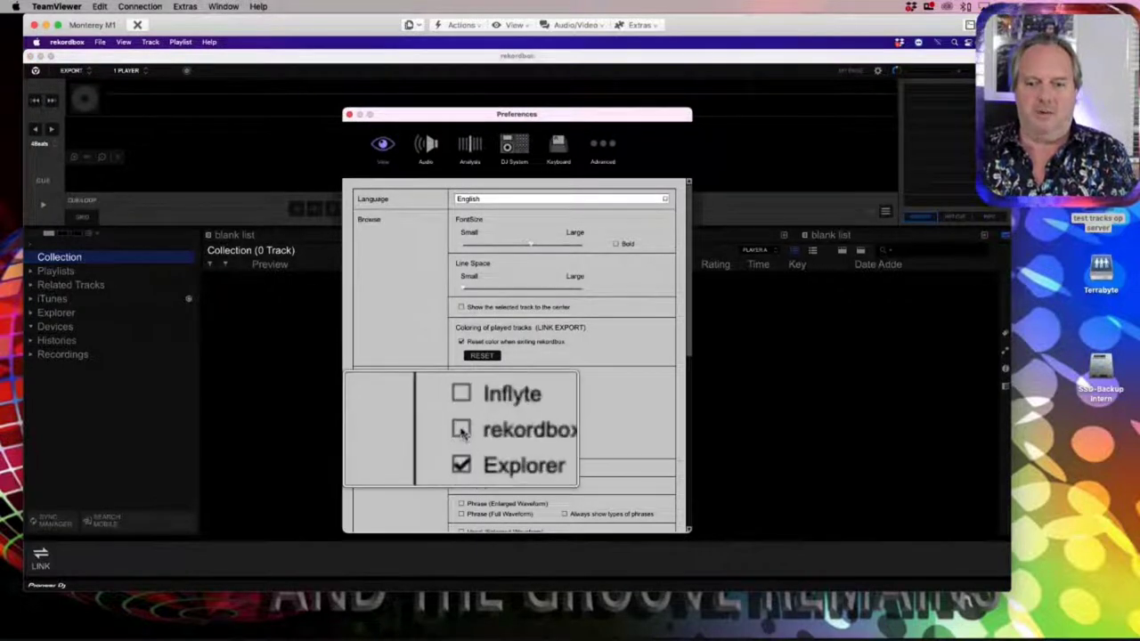
{"action": "left_click", "coordinate": [462, 430]}
{"action": "left_click", "coordinate": [462, 439]}
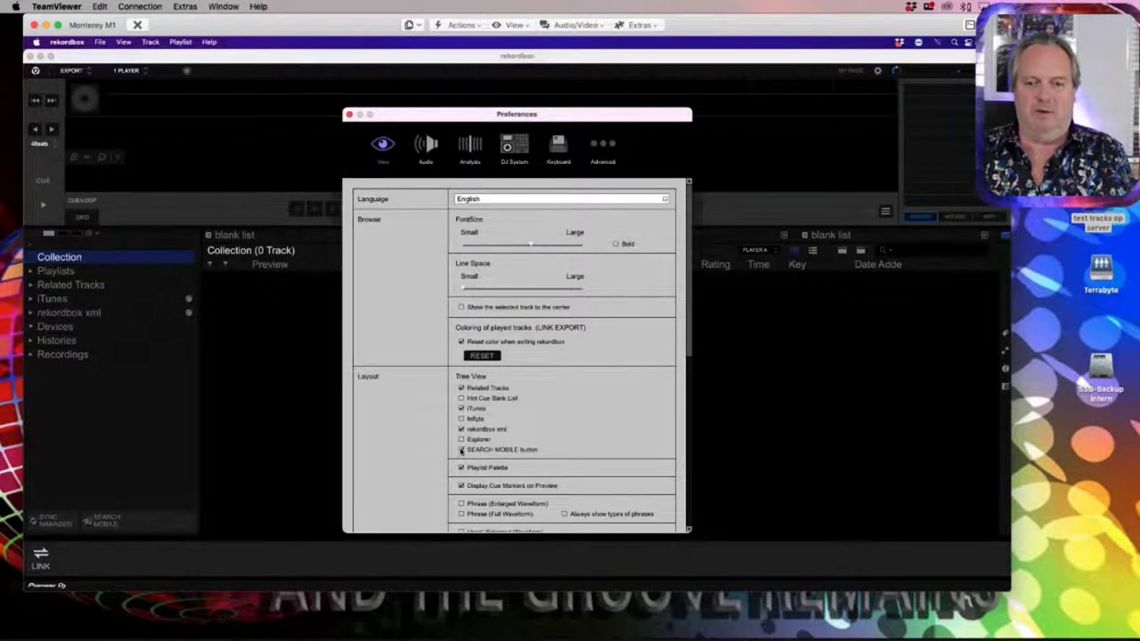
{"action": "left_click", "coordinate": [461, 450]}
{"action": "left_click", "coordinate": [461, 408]}
{"action": "left_click", "coordinate": [462, 389]}
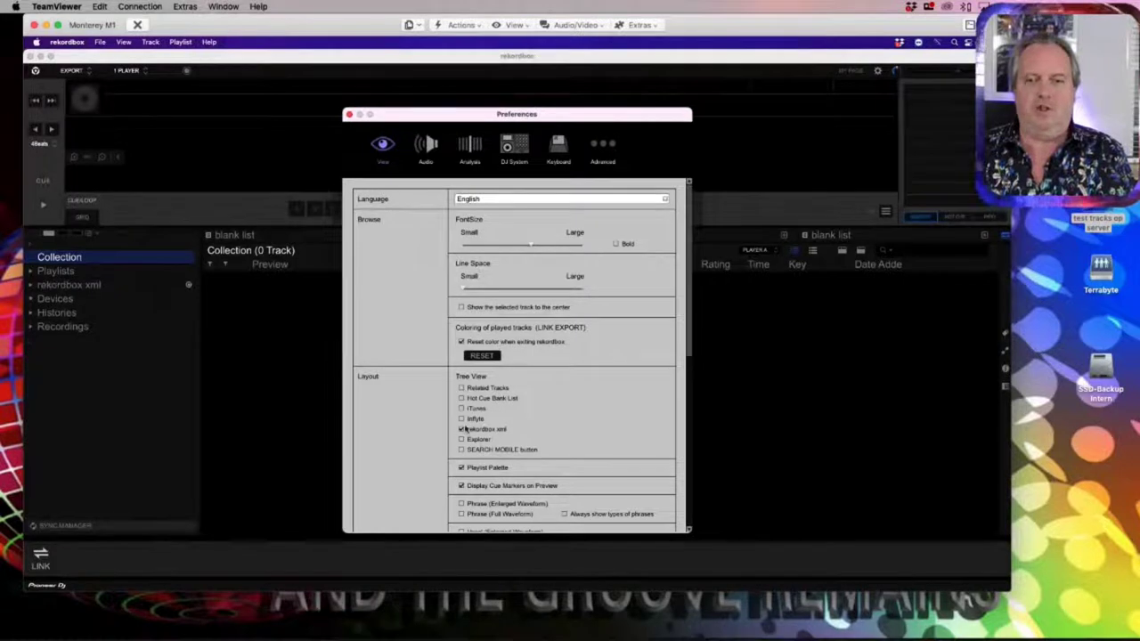
- Set rekordbox's imported library to Rekordbox.XML from Dropbox's Rekordbox Track Backup Tool folder and close the preferences
{"action": "left_click", "coordinate": [610, 149]}
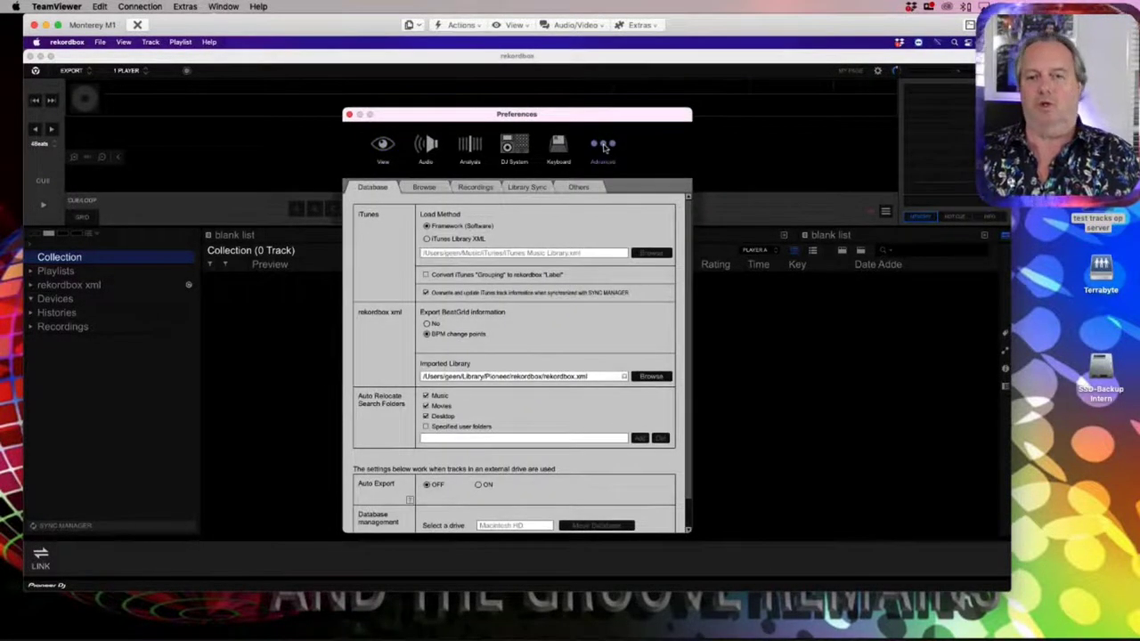
{"action": "left_click", "coordinate": [653, 377]}
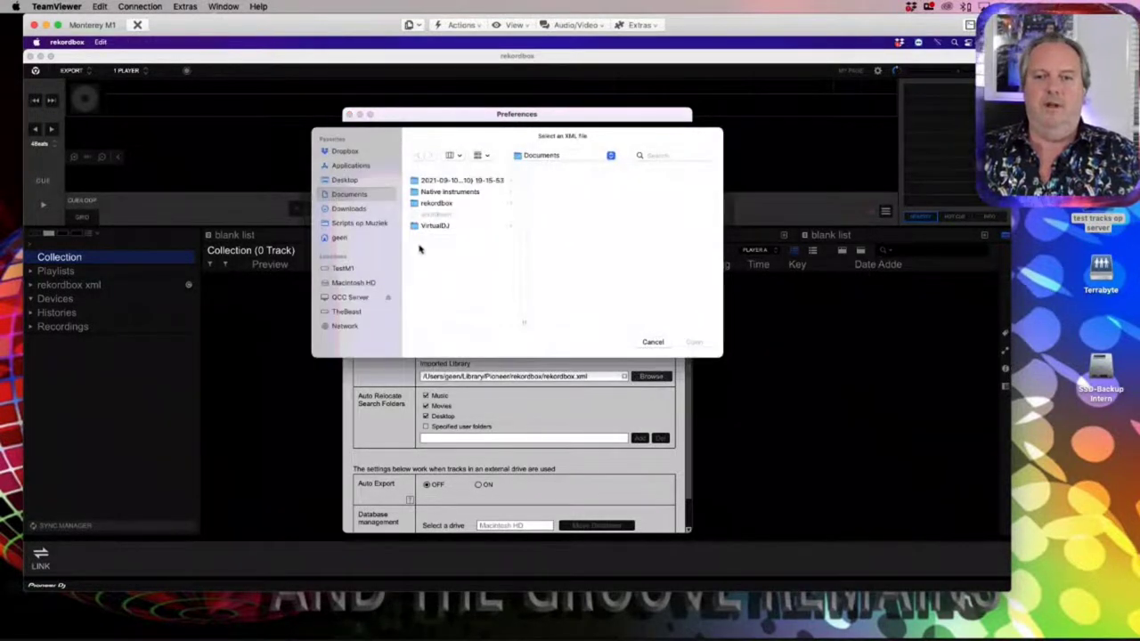
{"action": "left_click", "coordinate": [340, 152]}
{"action": "key", "text": "Down"}
{"action": "key", "text": "Down"}
{"action": "key", "text": "Down"}
{"action": "key", "text": "Down"}
{"action": "key", "text": "Down"}
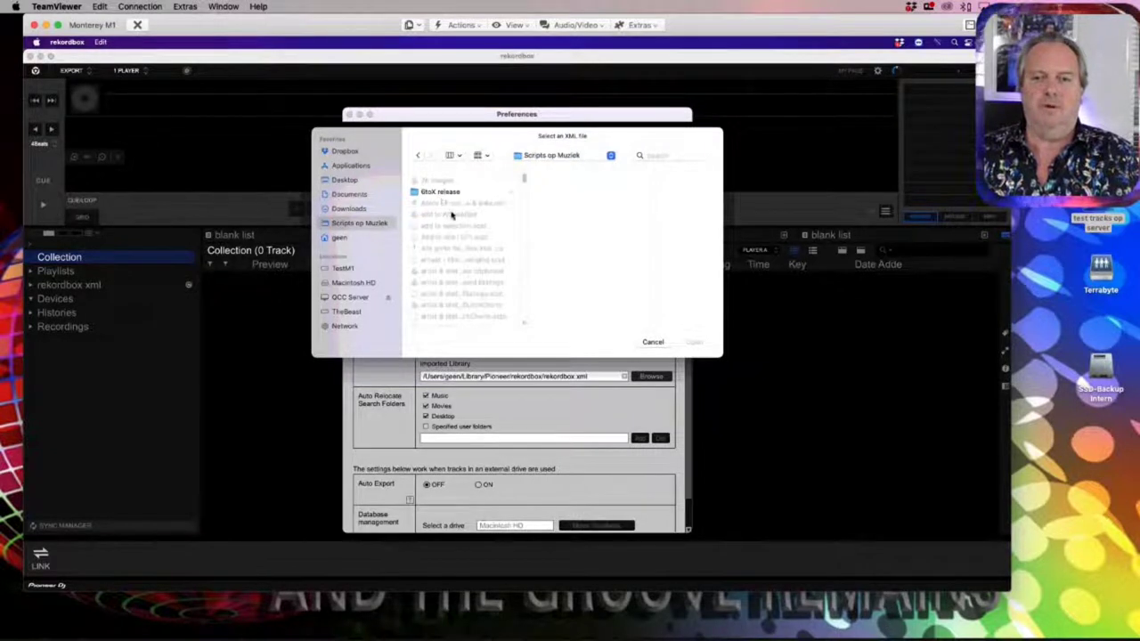
{"action": "left_click", "coordinate": [349, 153]}
{"action": "left_click", "coordinate": [439, 215]}
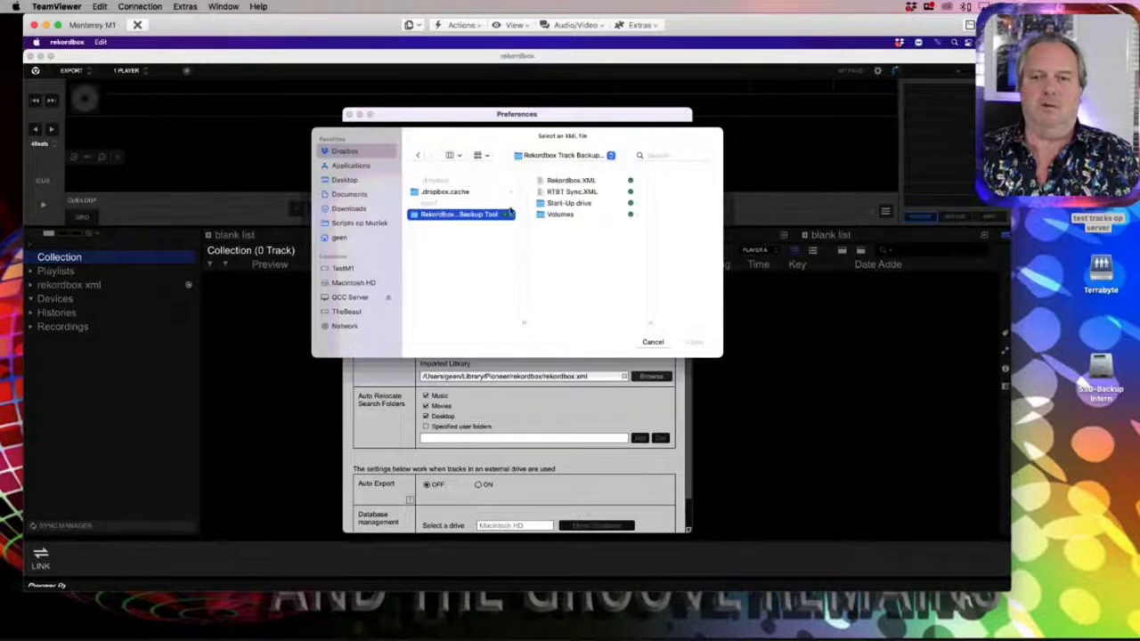
{"action": "left_click", "coordinate": [548, 181]}
{"action": "left_click", "coordinate": [688, 344]}
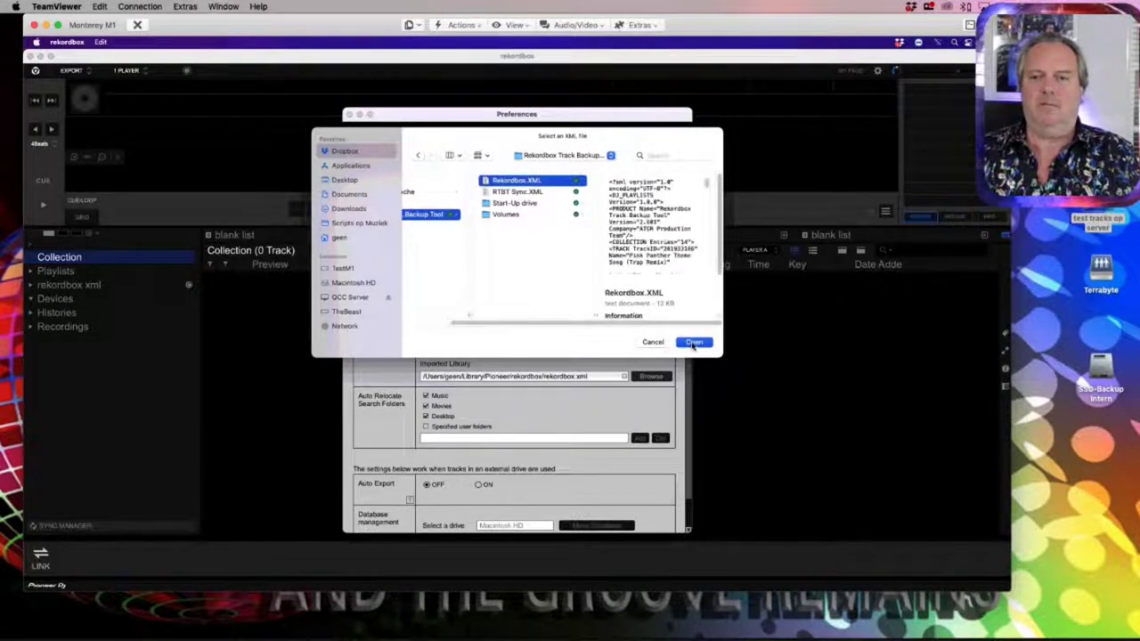
{"action": "left_click", "coordinate": [349, 114]}
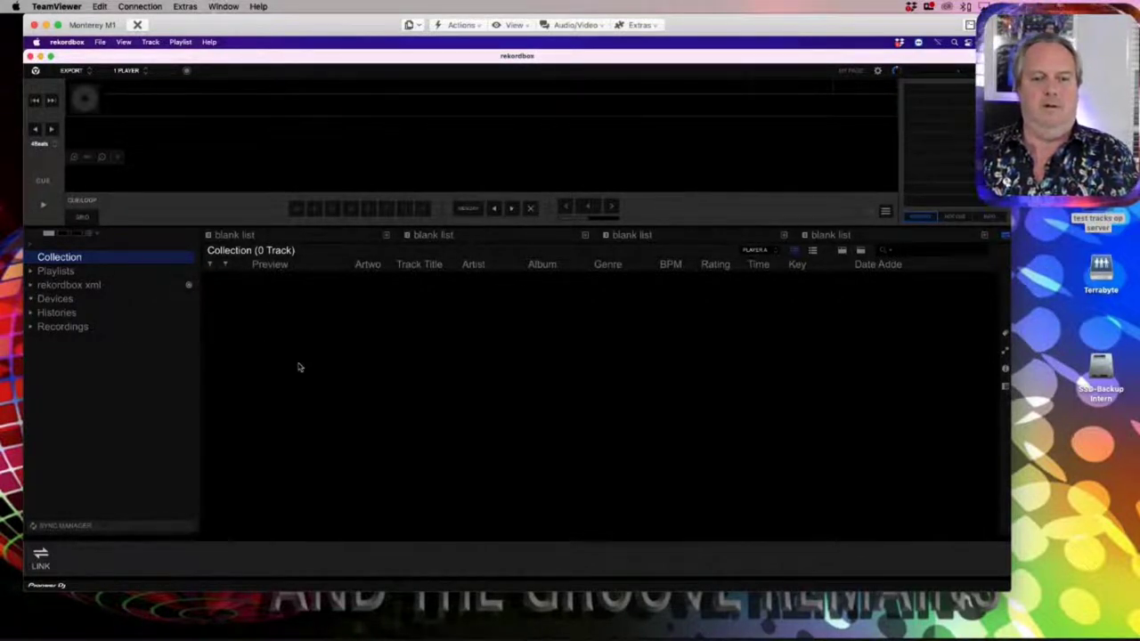
- Leave rekordbox, open the Dropbox folder in Finder on the remote Mac, and relaunch rekordbox
{"action": "mouse_move", "coordinate": [209, 59]}
{"action": "left_mouse_down"}
{"action": "mouse_move", "coordinate": [271, 58]}
{"action": "mouse_move", "coordinate": [188, 55]}
{"action": "left_mouse_up"}
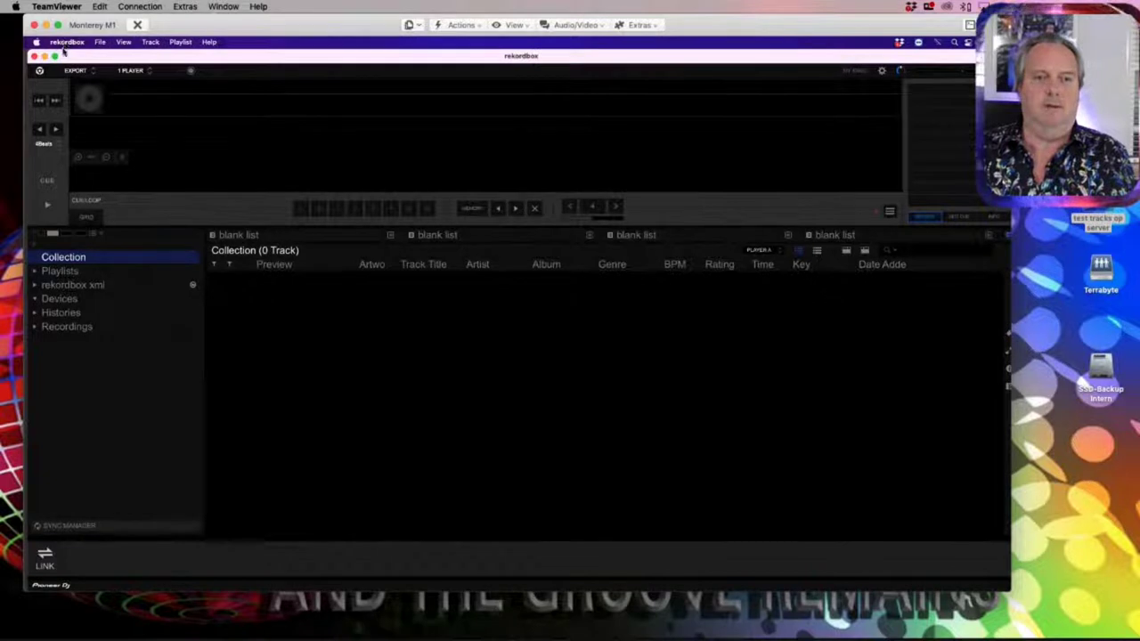
{"action": "left_click", "coordinate": [900, 42]}
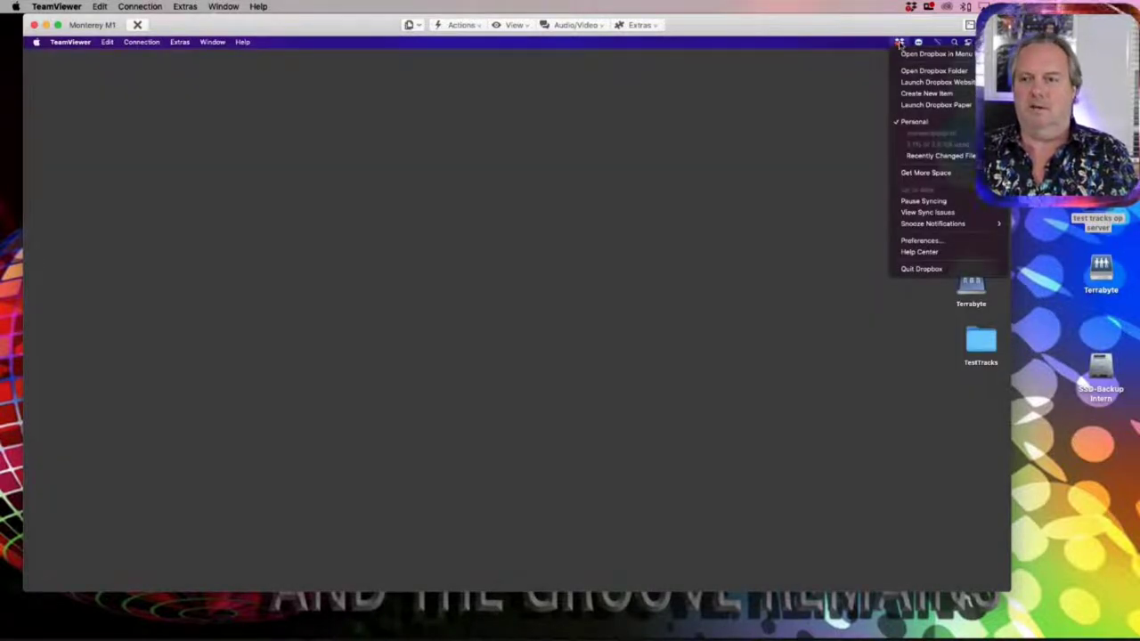
{"action": "left_click", "coordinate": [934, 70]}
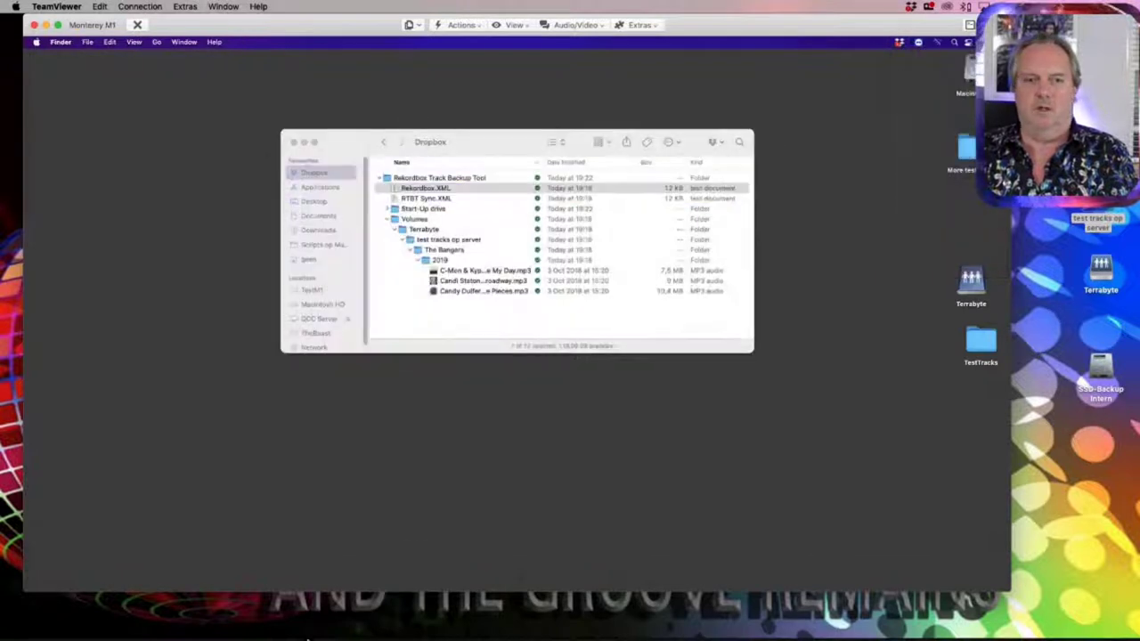
{"action": "left_click_drag", "start_coordinate": [396, 588], "coordinate": [581, 546]}
{"action": "mouse_move", "coordinate": [613, 579]}
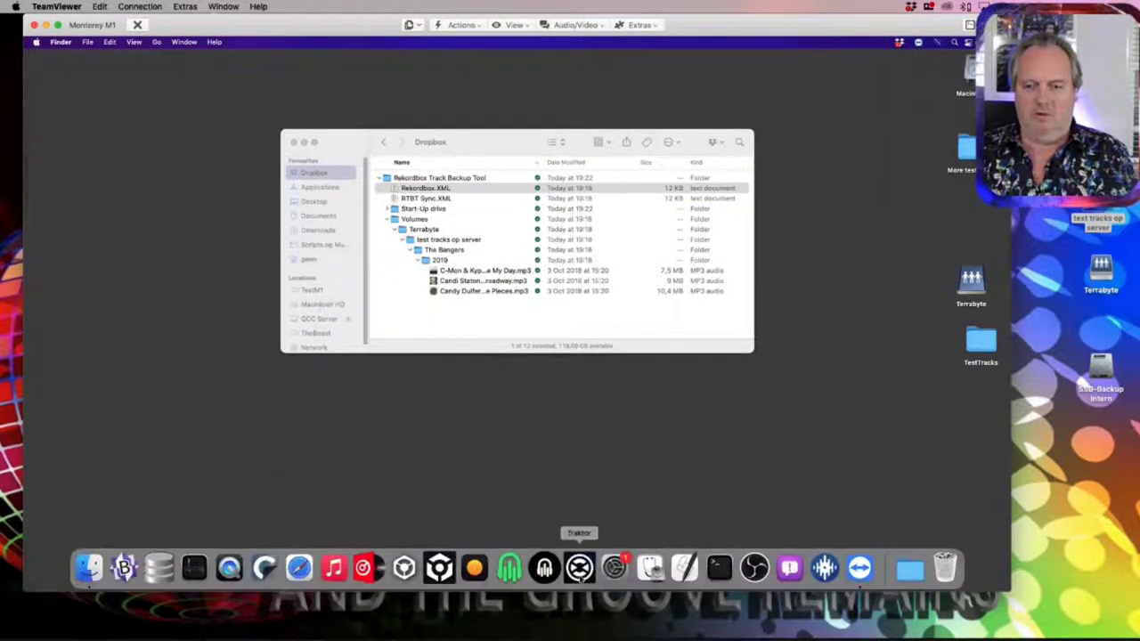
{"action": "left_click", "coordinate": [440, 568]}
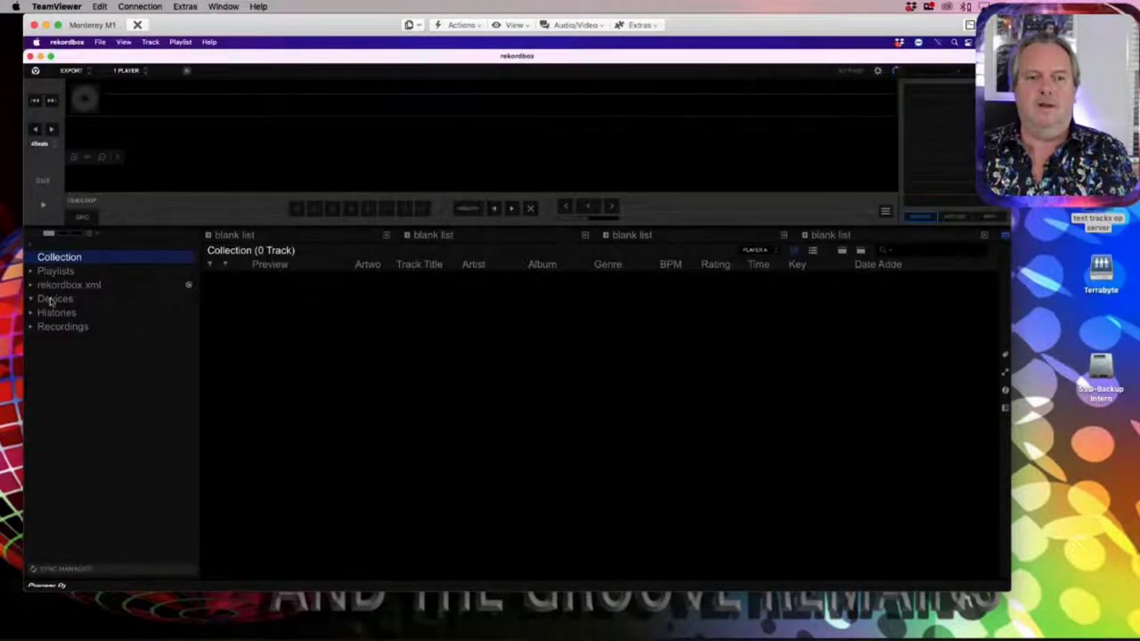
- Expand rekordbox xml and its Playlists folder, and view both test playlist 2 via server and test playlist 1
{"action": "left_click", "coordinate": [30, 285]}
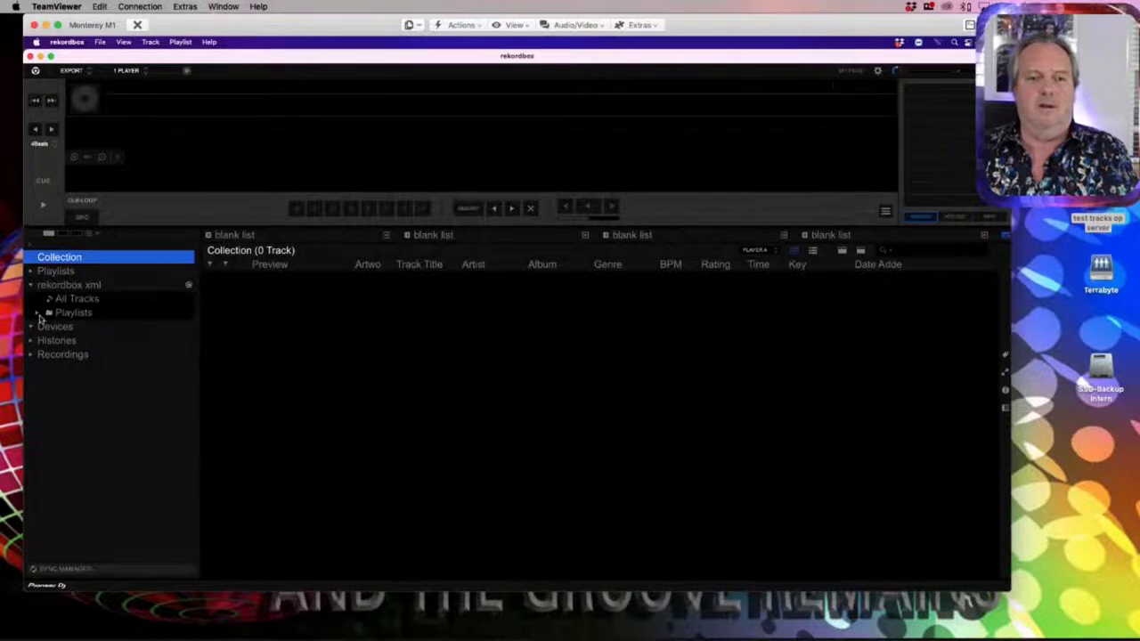
{"action": "left_click", "coordinate": [37, 313]}
{"action": "left_click", "coordinate": [103, 328]}
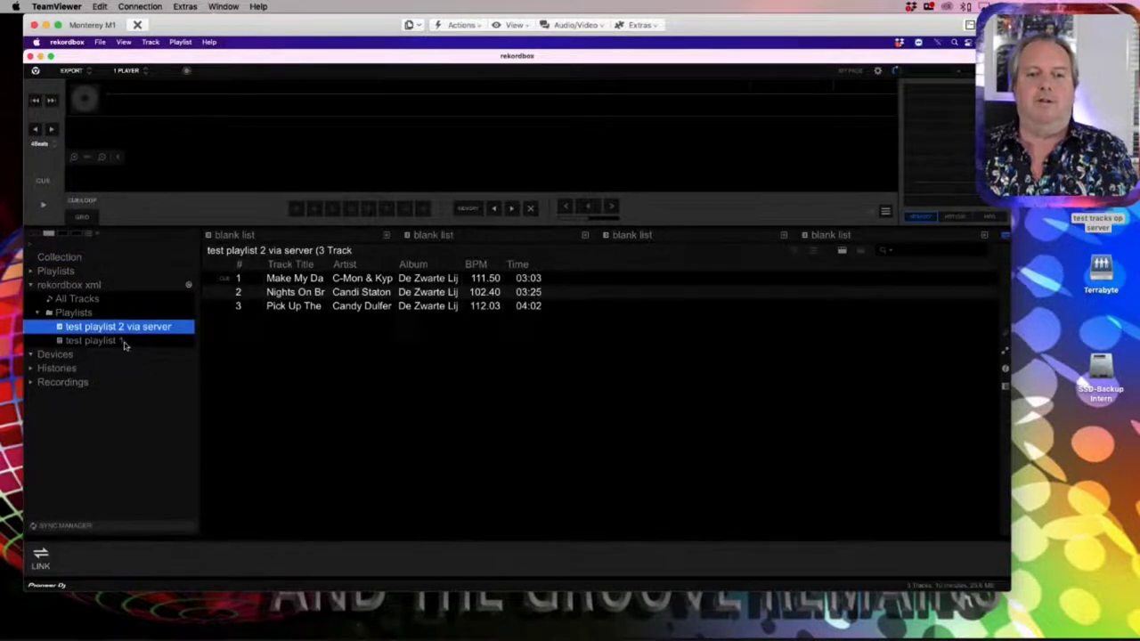
{"action": "left_click", "coordinate": [125, 343]}
{"action": "left_click", "coordinate": [138, 329]}
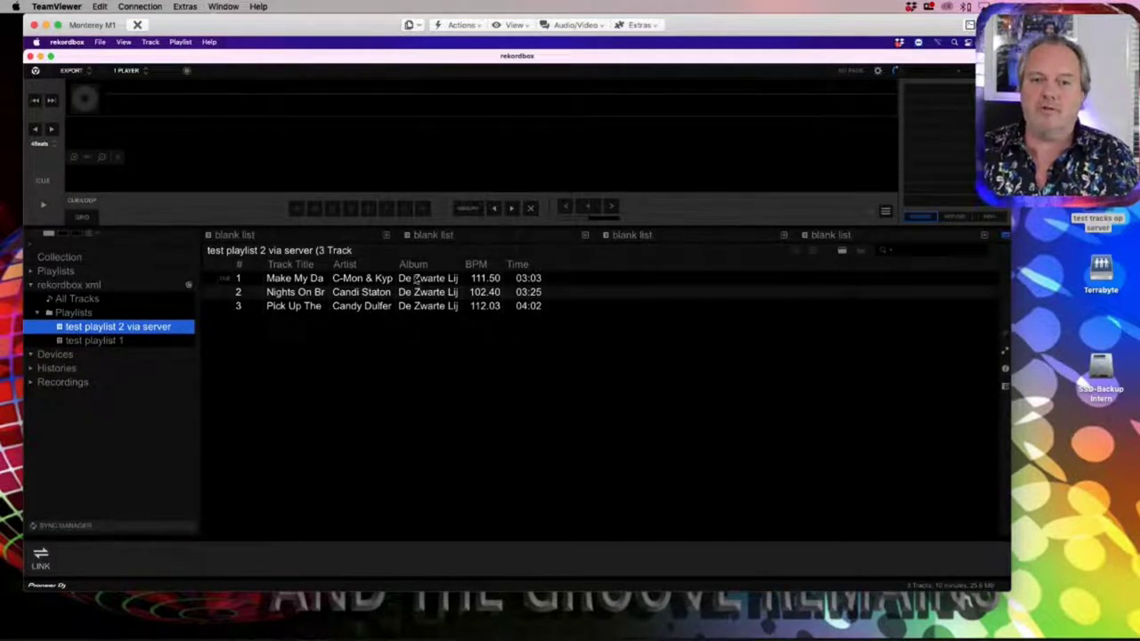
- Try to load Make My Day from test playlist 2 via server and Family from test playlist 1 into the player
{"action": "left_click_drag", "start_coordinate": [419, 281], "coordinate": [350, 175]}
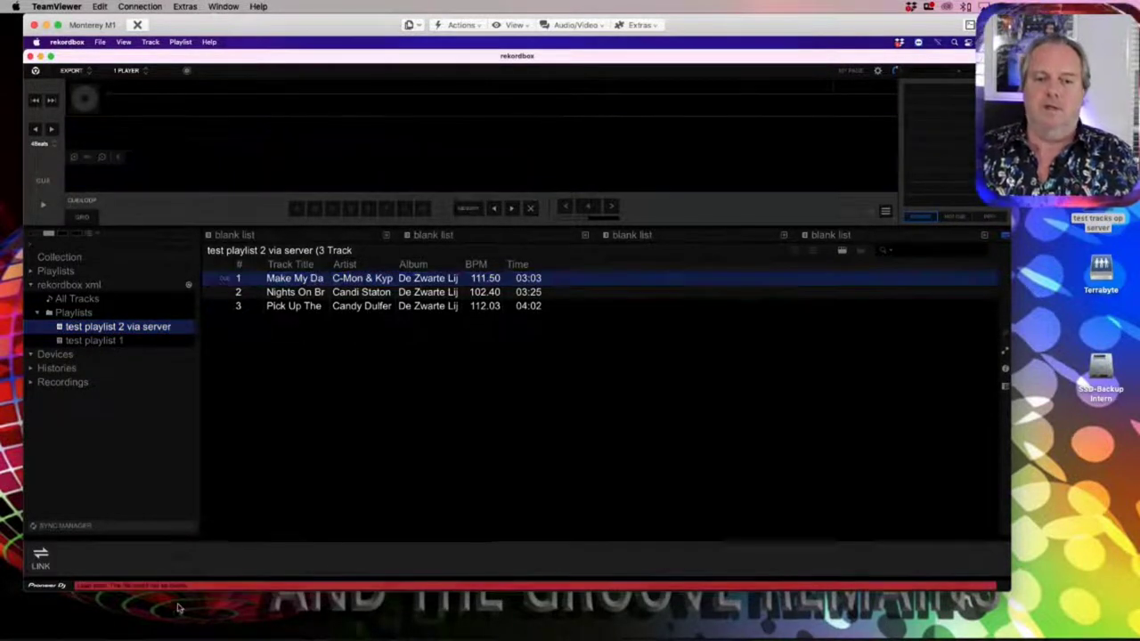
{"action": "mouse_move", "coordinate": [114, 608]}
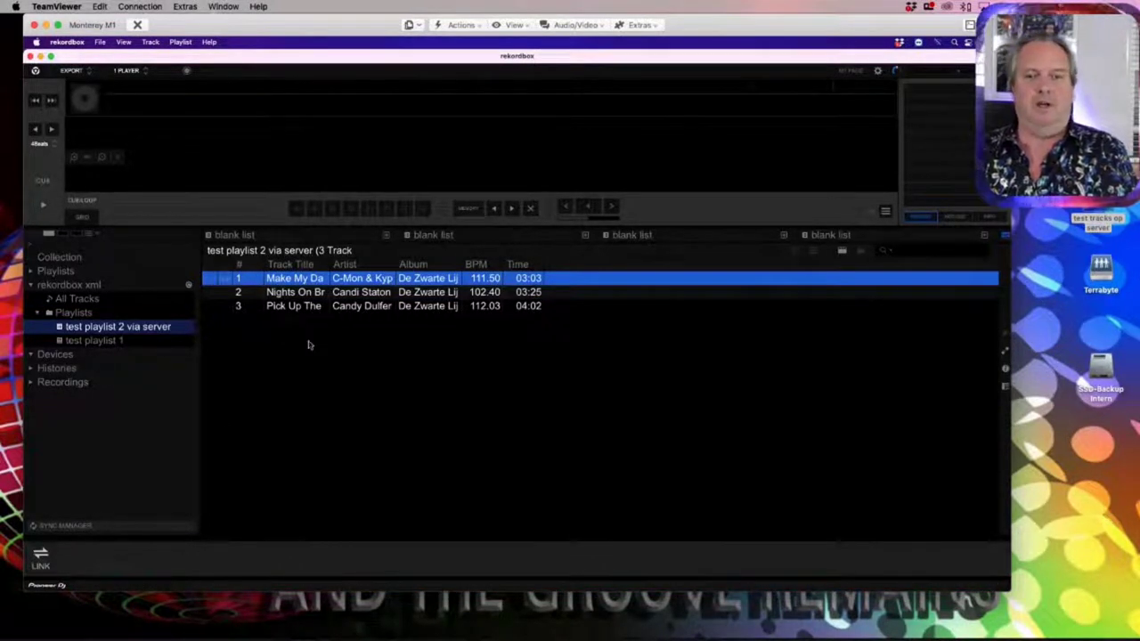
{"action": "left_click", "coordinate": [97, 341]}
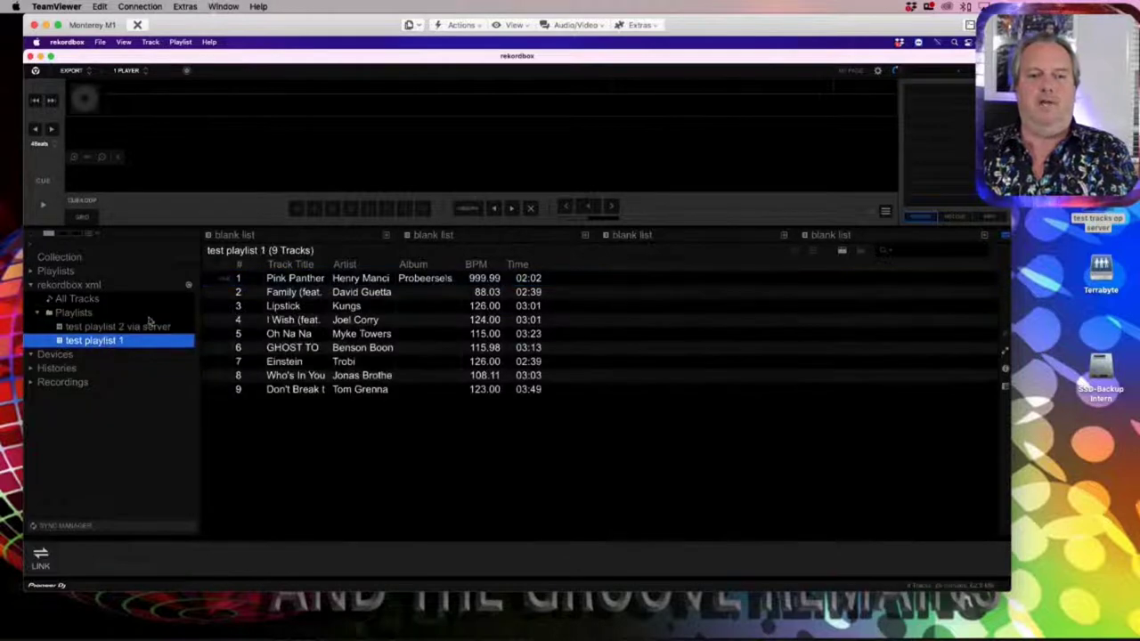
{"action": "left_click", "coordinate": [290, 294]}
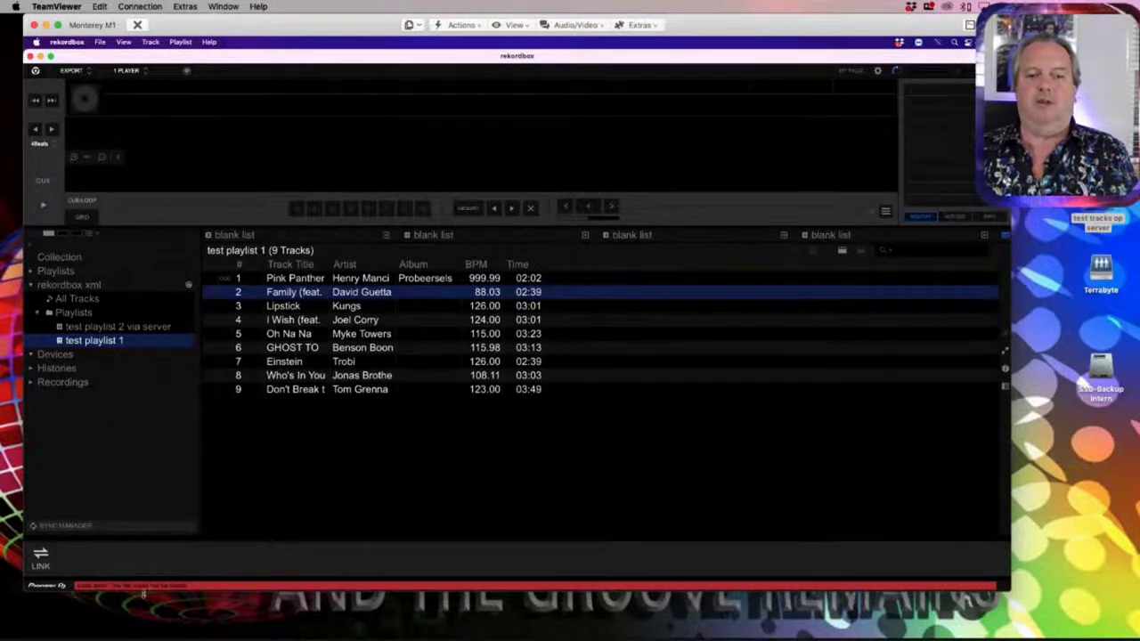
{"action": "mouse_move", "coordinate": [148, 592]}
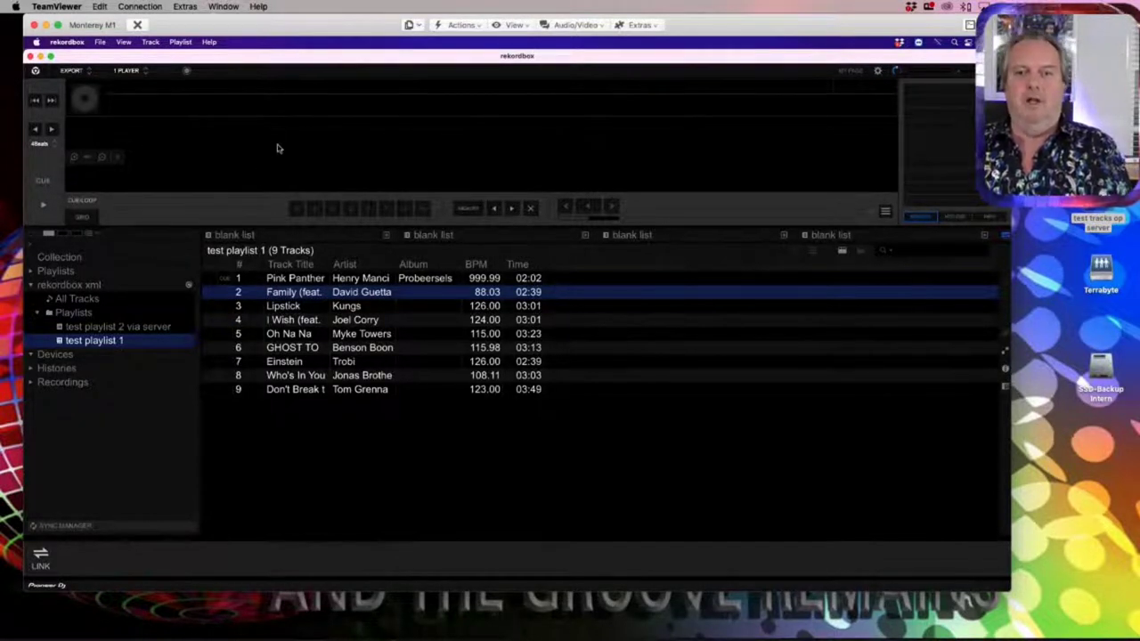
- Leave rekordbox, launch TextEdit from the Applications folder, and close that Finder window
{"action": "key", "text": "super+q"}
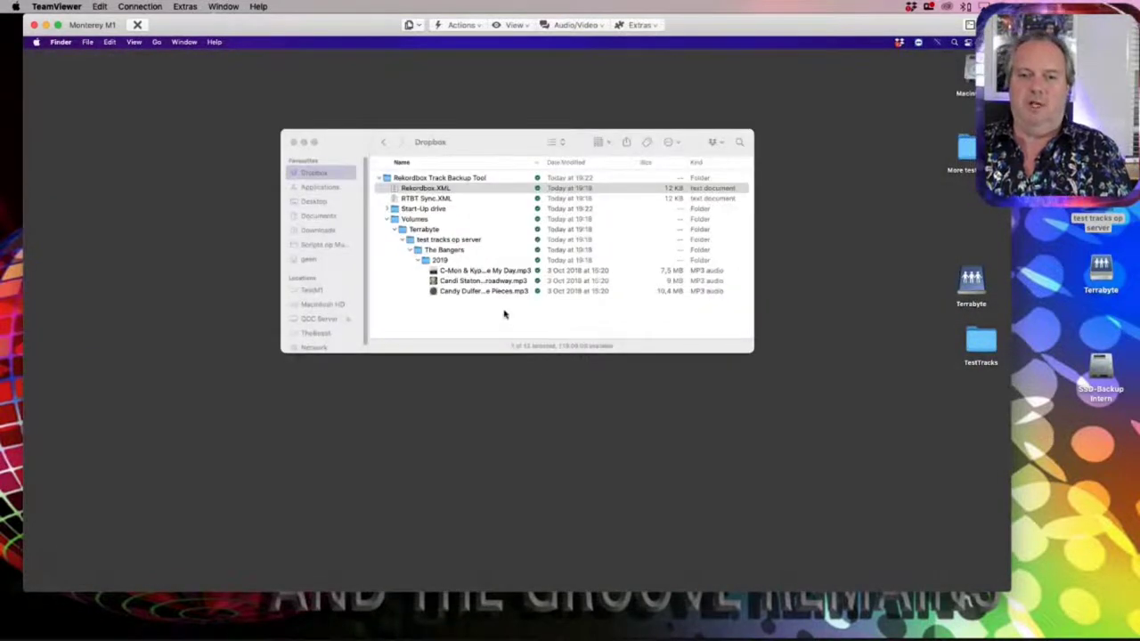
{"action": "mouse_move", "coordinate": [588, 574]}
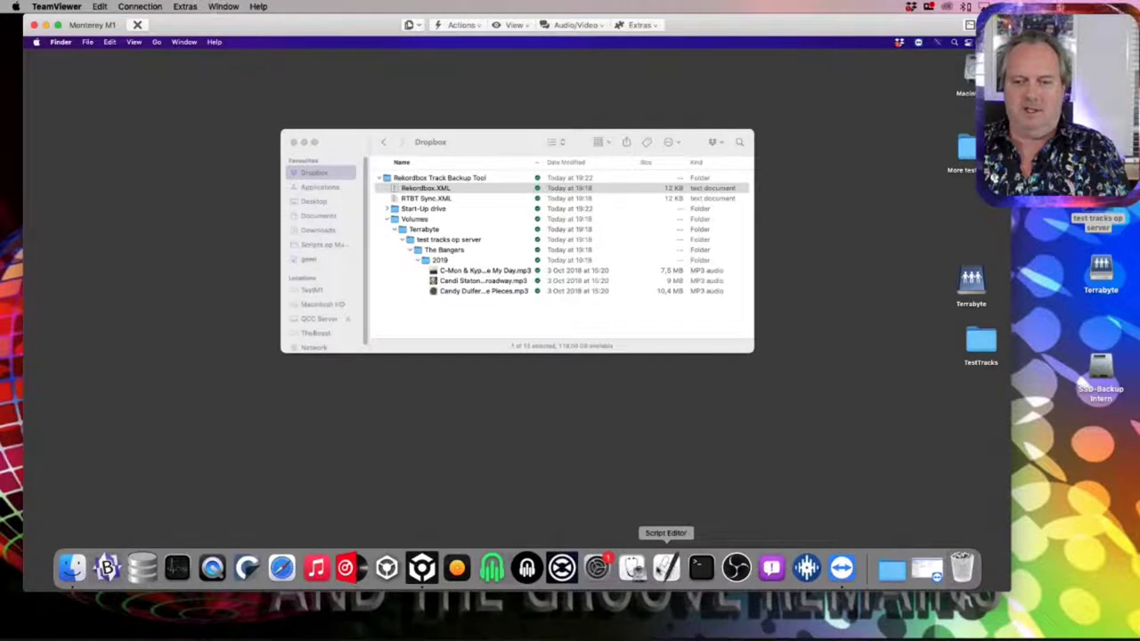
{"action": "key", "text": "super+n"}
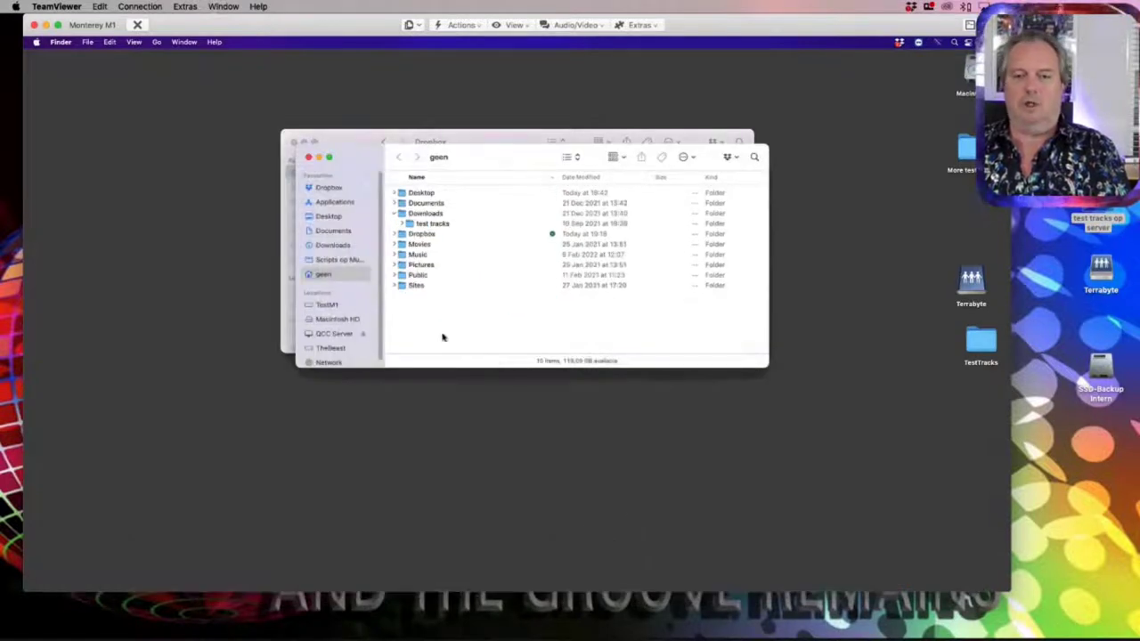
{"action": "left_click", "coordinate": [338, 204]}
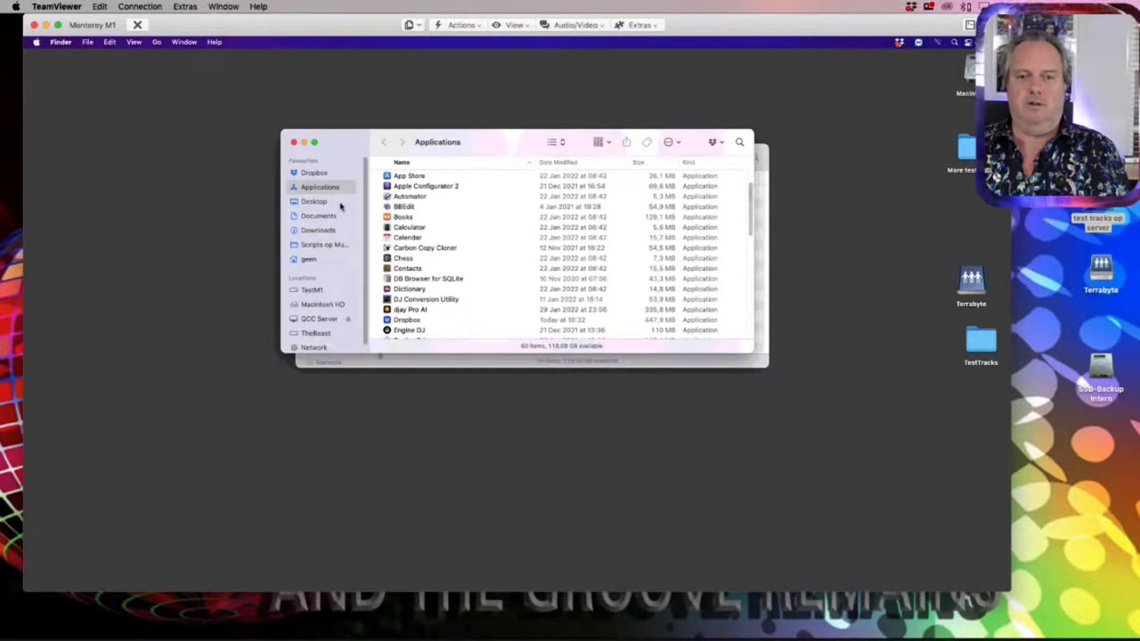
{"action": "type", "text": "t"}
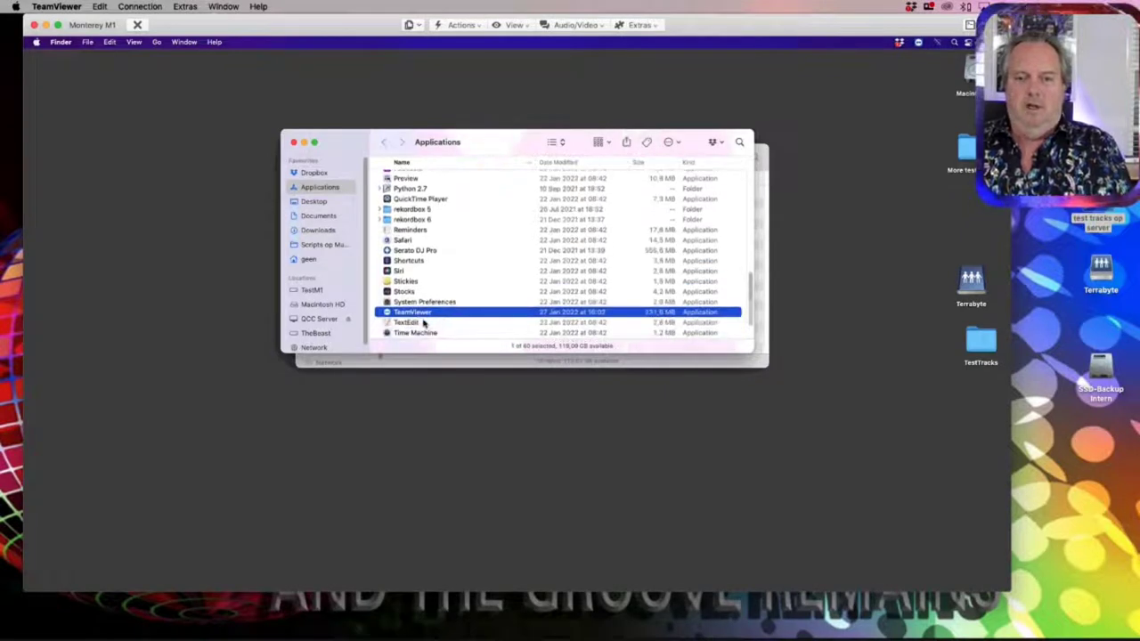
{"action": "double_click", "coordinate": [424, 324]}
{"action": "left_click", "coordinate": [525, 149]}
{"action": "key", "text": "super+w"}
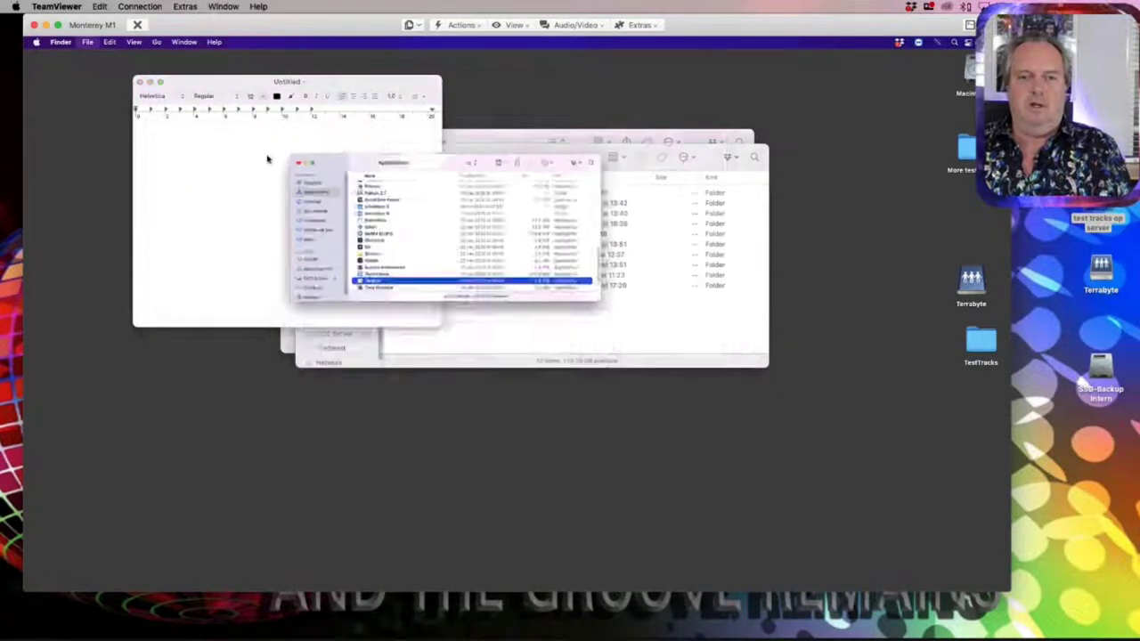
- Convert the untitled TextEdit document to plain text and arrange it beside the Dropbox Finder window
{"action": "left_click", "coordinate": [188, 170]}
{"action": "key", "text": "shift+super+t"}
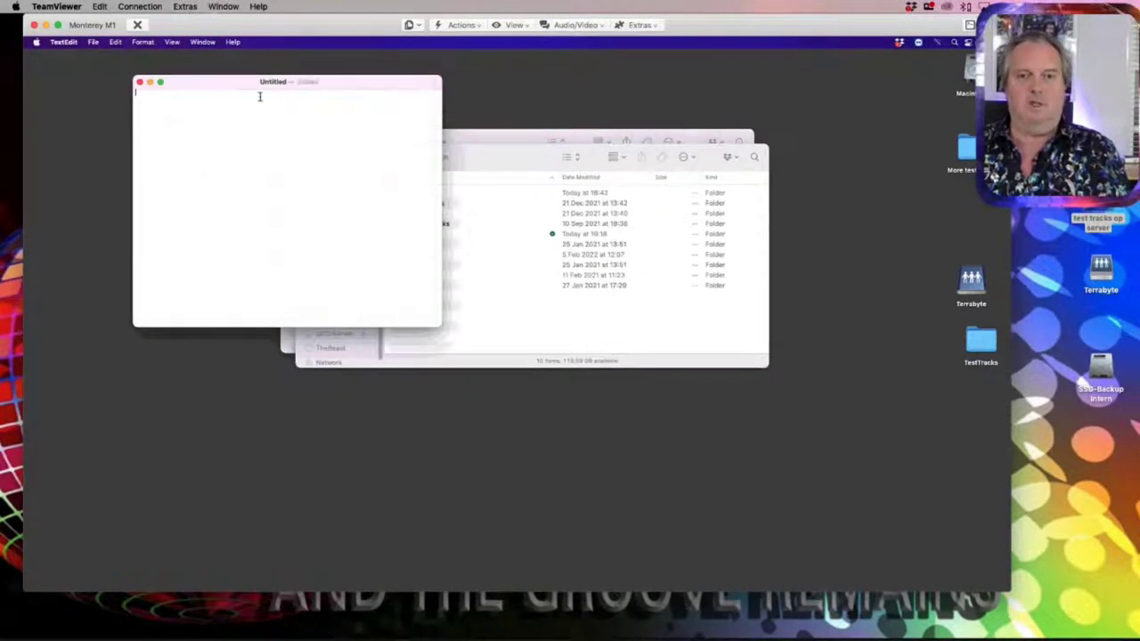
{"action": "left_click_drag", "start_coordinate": [260, 86], "coordinate": [194, 76]}
{"action": "left_click", "coordinate": [554, 162]}
{"action": "left_click", "coordinate": [502, 143]}
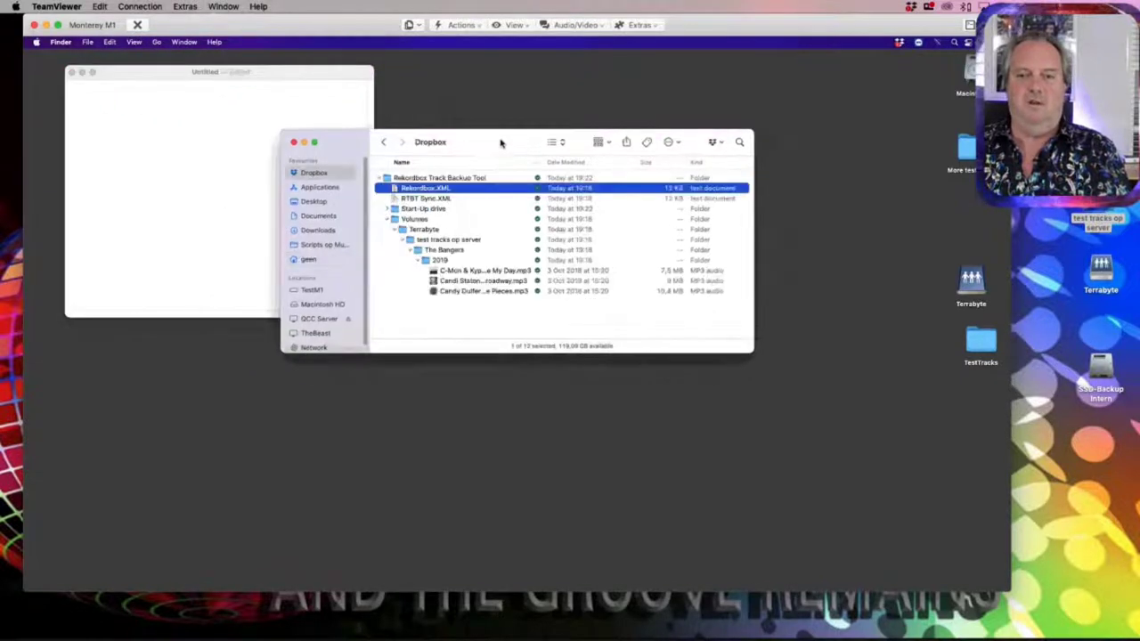
{"action": "left_click_drag", "start_coordinate": [501, 143], "coordinate": [597, 135]}
- Insert the Make My Day MP3's file path into the widened text document, highlight its part up to Dropbox, and hide TextEdit
{"action": "left_click_drag", "start_coordinate": [645, 272], "coordinate": [247, 173]}
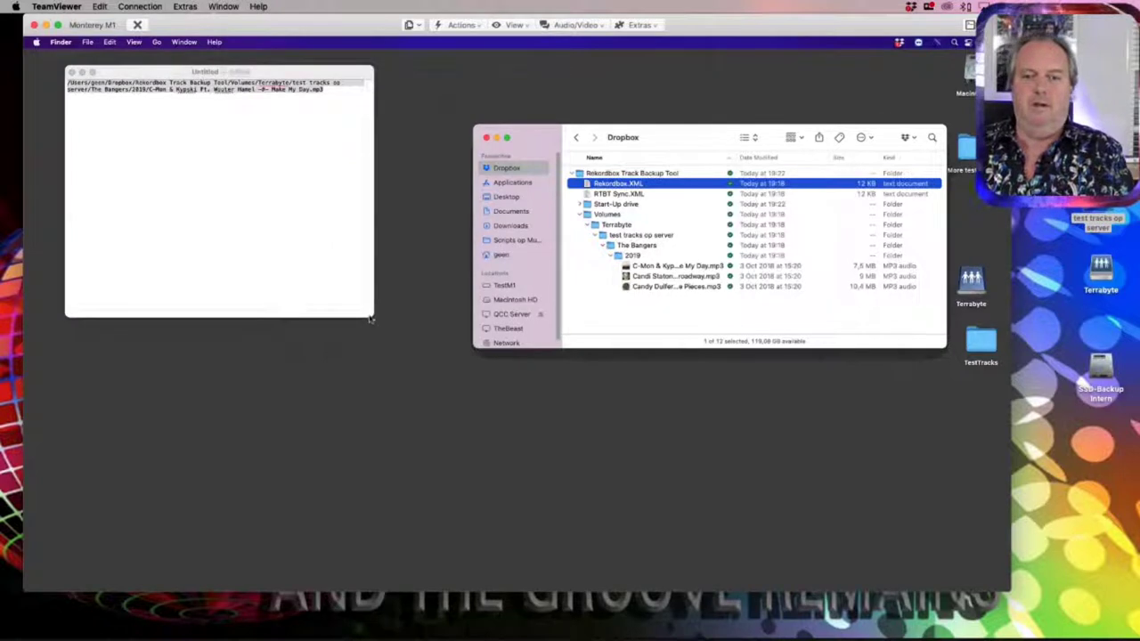
{"action": "left_click_drag", "start_coordinate": [372, 319], "coordinate": [723, 408]}
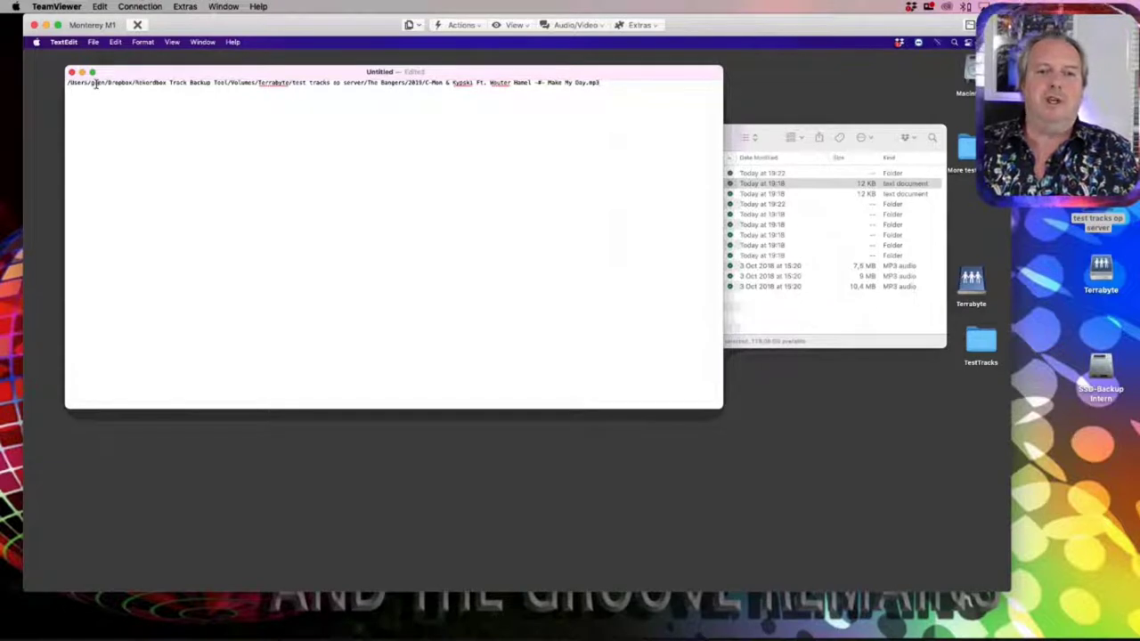
{"action": "left_click_drag", "start_coordinate": [134, 82], "coordinate": [47, 83]}
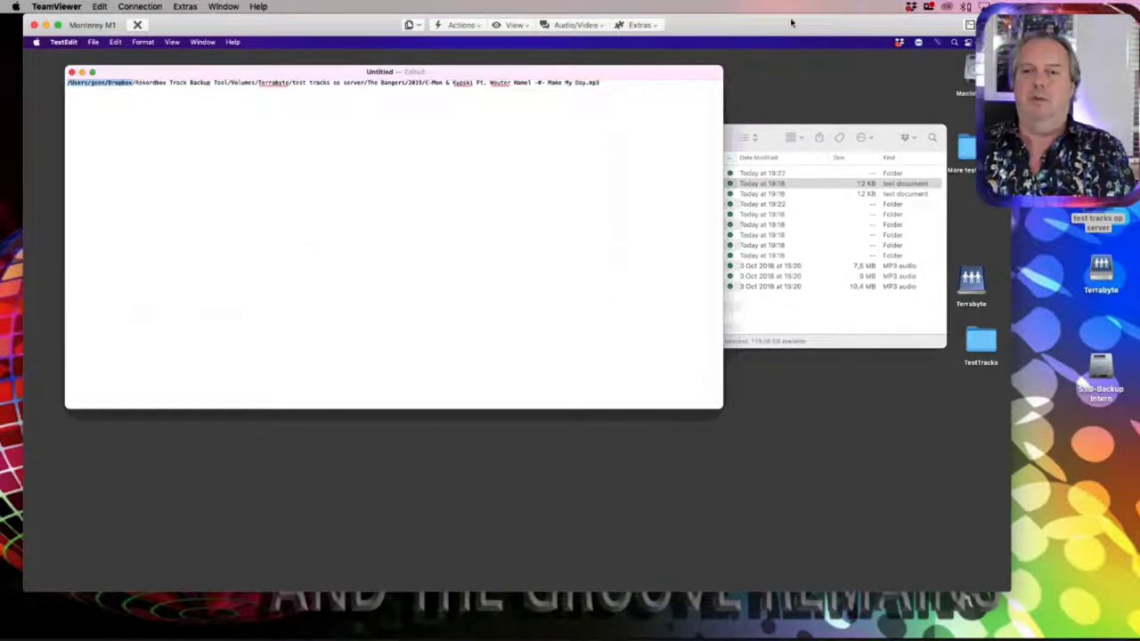
{"action": "key", "text": "super+h"}
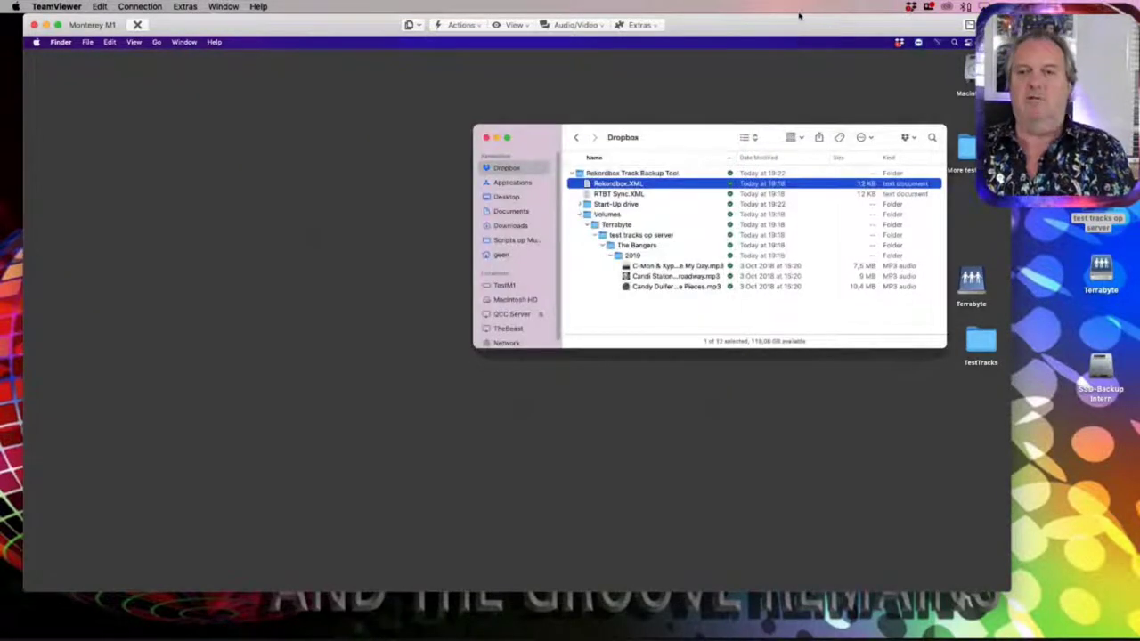
- Leave the remote session for the local Mac and bring up an untitled TextEdit document with a new Finder window
{"action": "left_click", "coordinate": [214, 41]}
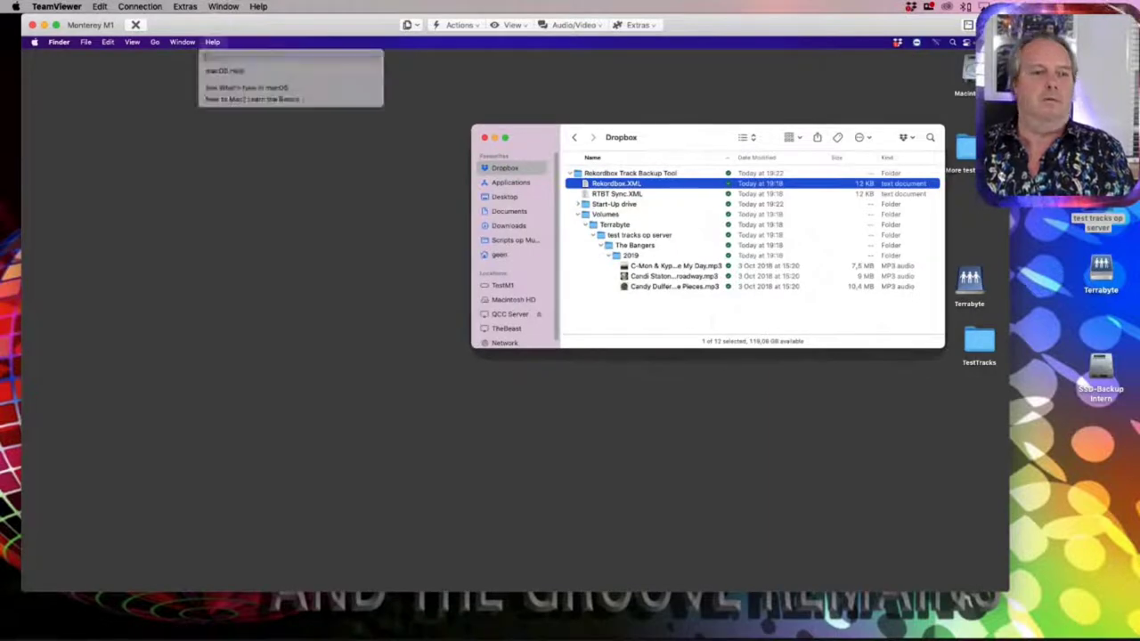
{"action": "left_click", "coordinate": [238, 25]}
{"action": "key", "text": "super+w"}
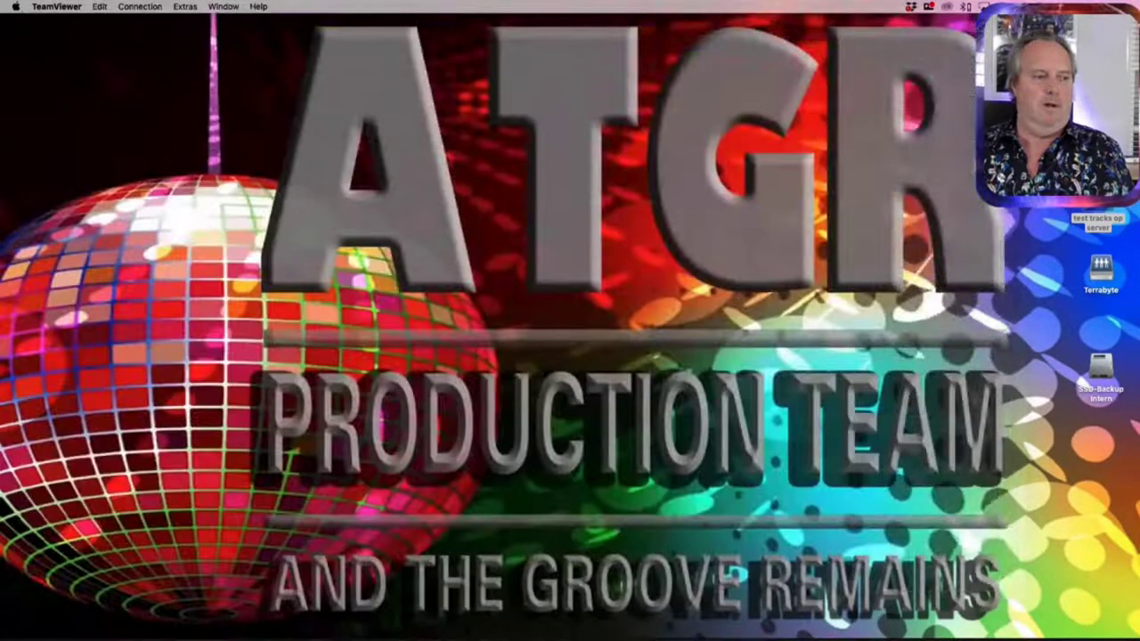
{"action": "mouse_move", "coordinate": [841, 633]}
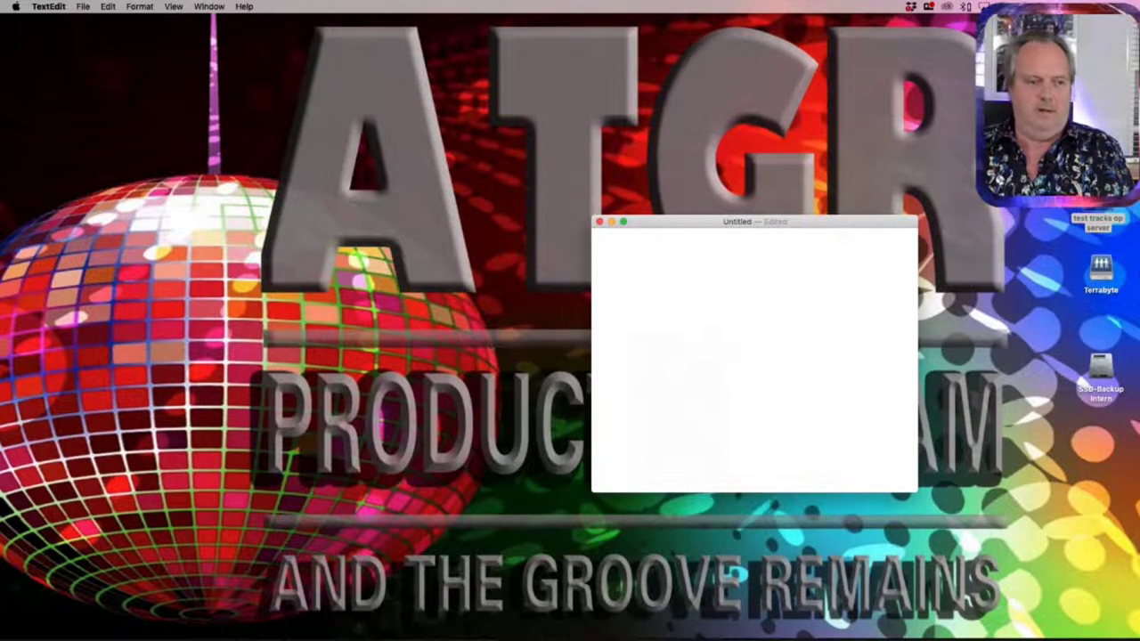
{"action": "left_click", "coordinate": [301, 239]}
{"action": "key", "text": "super+n"}
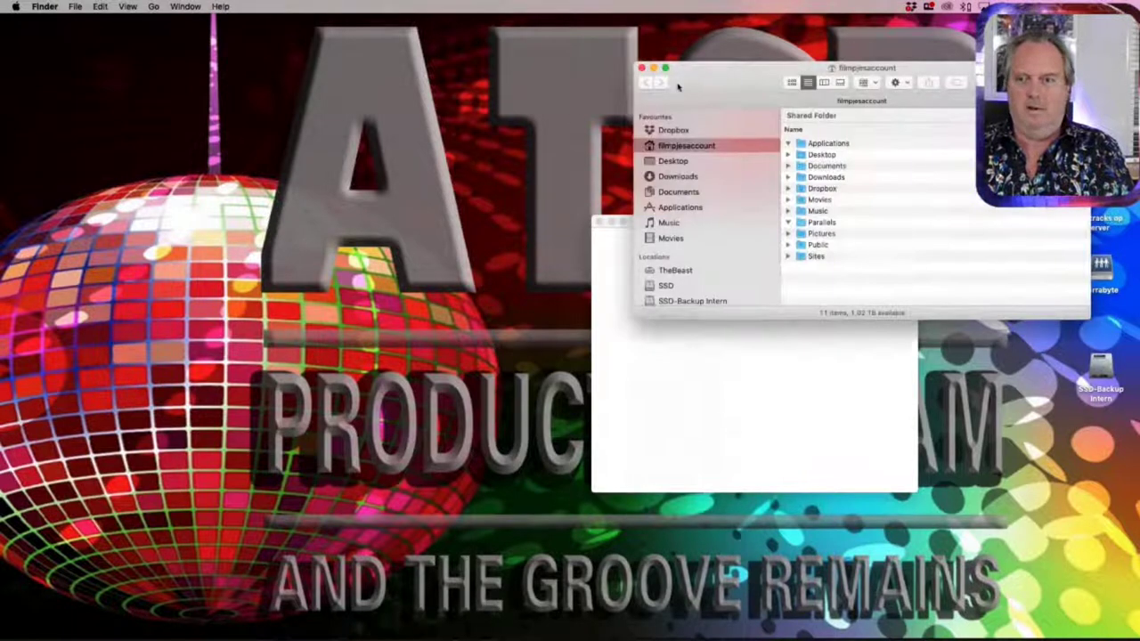
- Insert the Make My Day MP3's path from the local Dropbox folder into the TextEdit document and widen its window
{"action": "left_click", "coordinate": [684, 134]}
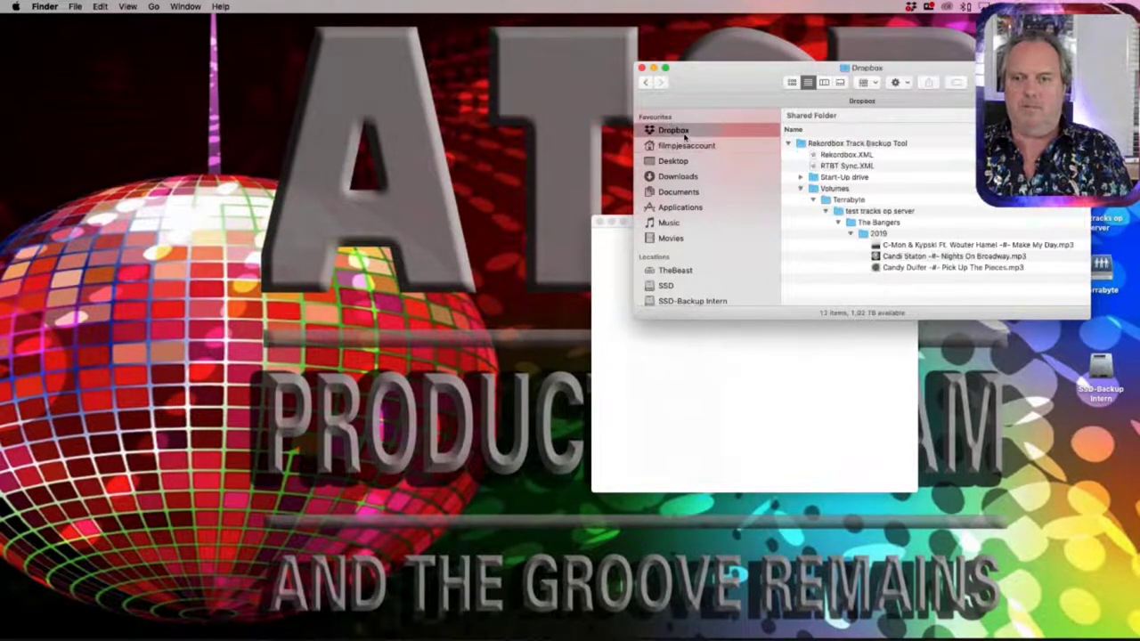
{"action": "left_click_drag", "start_coordinate": [912, 247], "coordinate": [735, 400]}
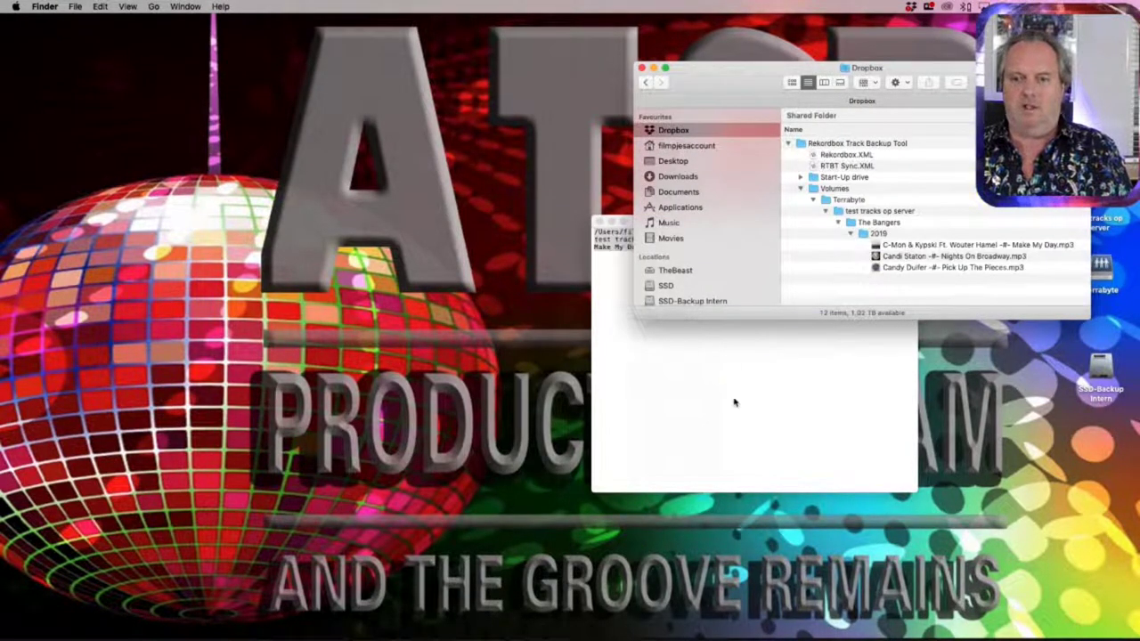
{"action": "left_click_drag", "start_coordinate": [917, 490], "coordinate": [1101, 517]}
{"action": "left_click", "coordinate": [455, 292]}
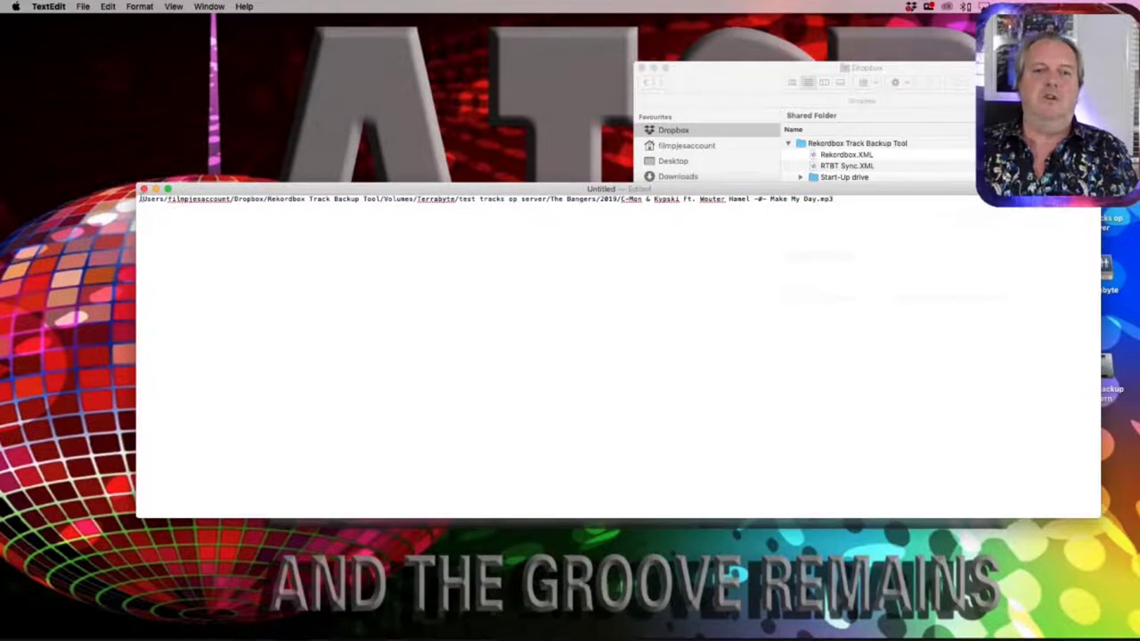
- Highlight the local path's part up to Dropbox, and copy the complete Make My Day file path
{"action": "left_click_drag", "start_coordinate": [140, 200], "coordinate": [266, 200]}
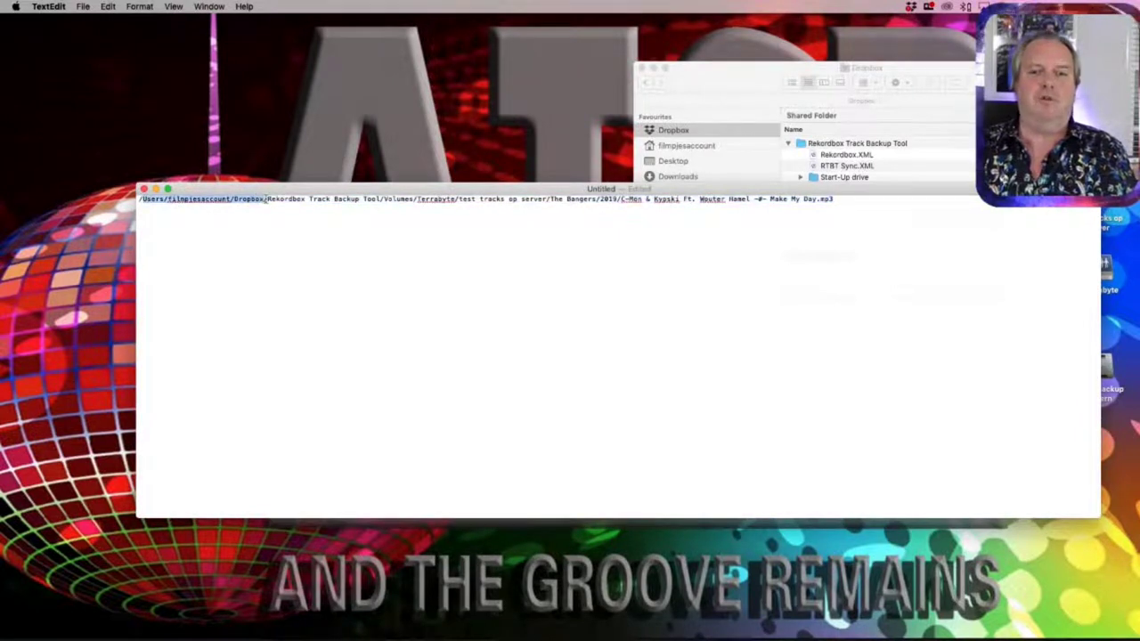
{"action": "left_click", "coordinate": [319, 278]}
{"action": "key", "text": "cmd+a"}
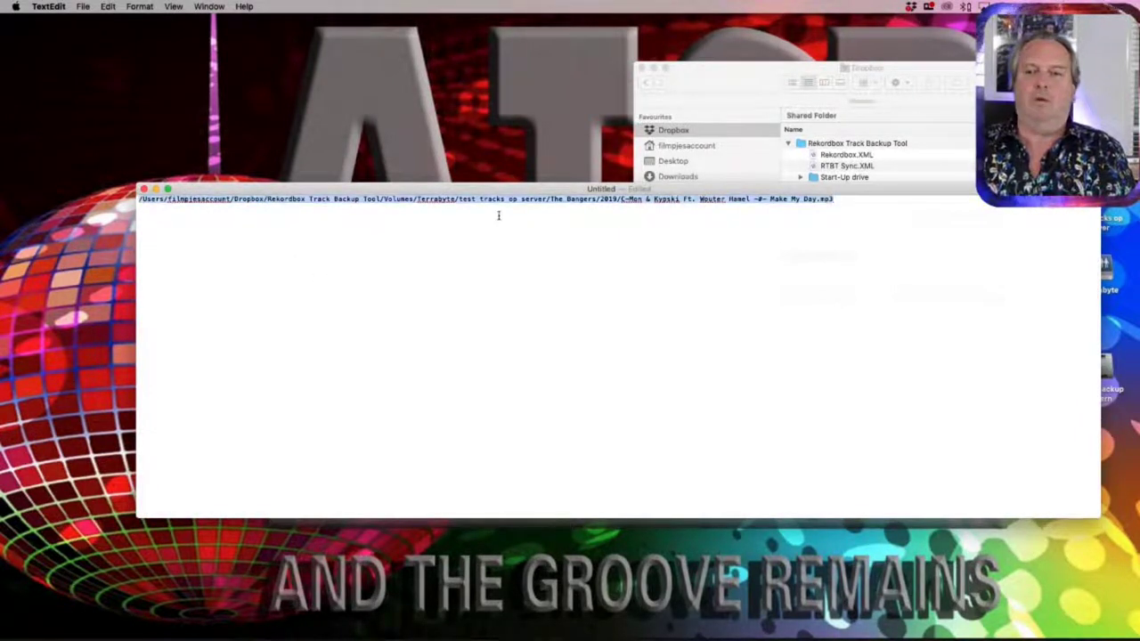
{"action": "key", "text": "cmd+c"}
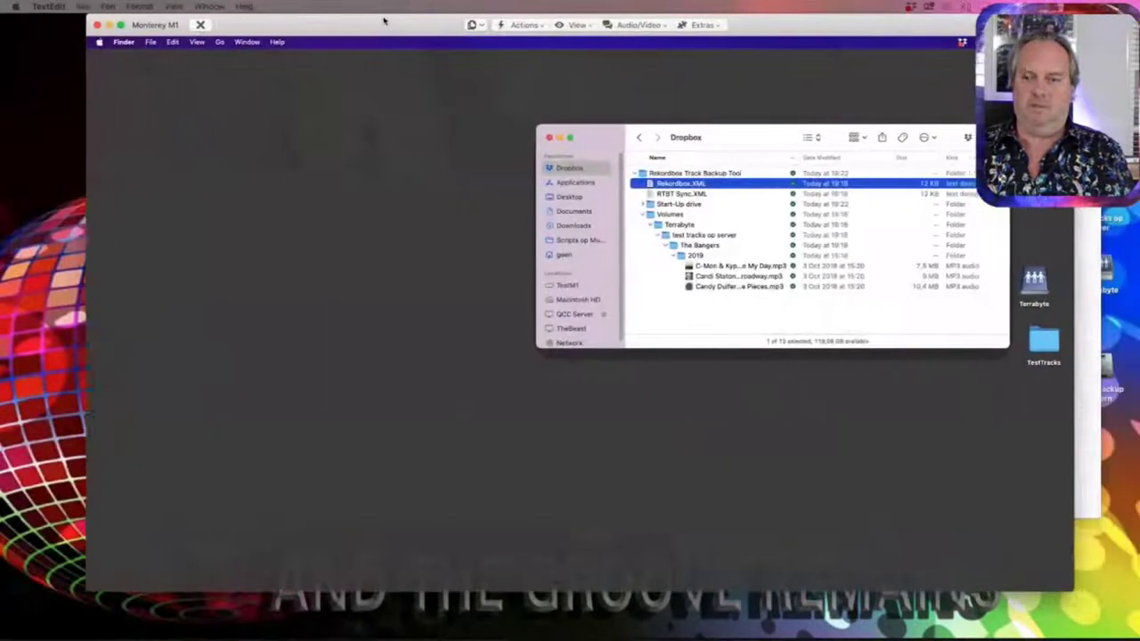
- Return to the remote Mac's text document and paste the copied path below the existing one, separated by a blank line
{"action": "left_click", "coordinate": [890, 570]}
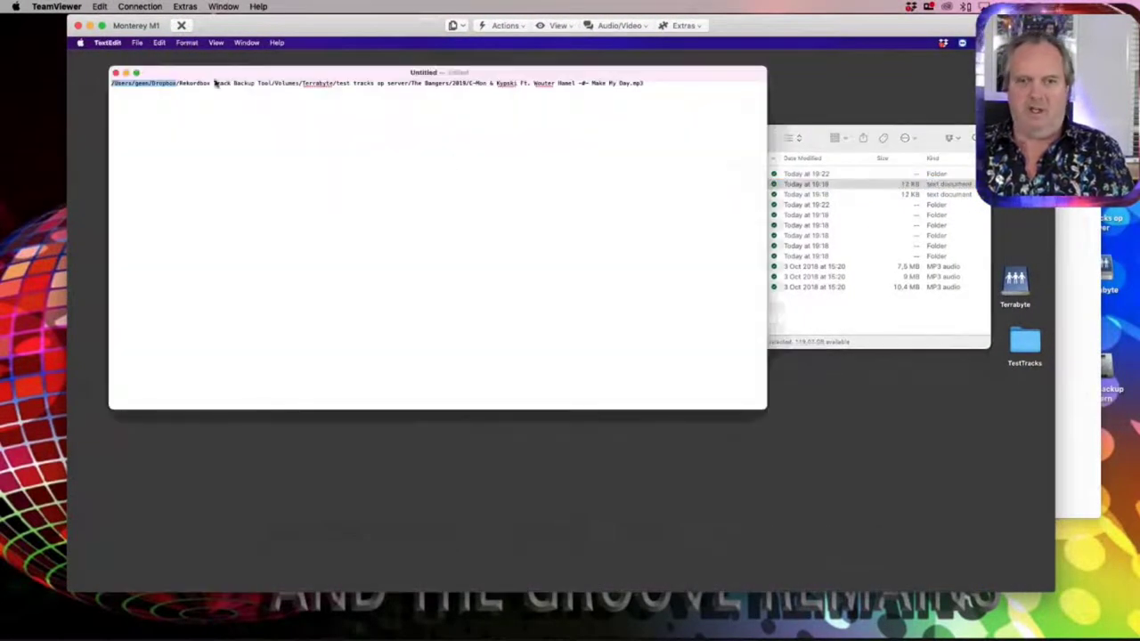
{"action": "left_click", "coordinate": [241, 115]}
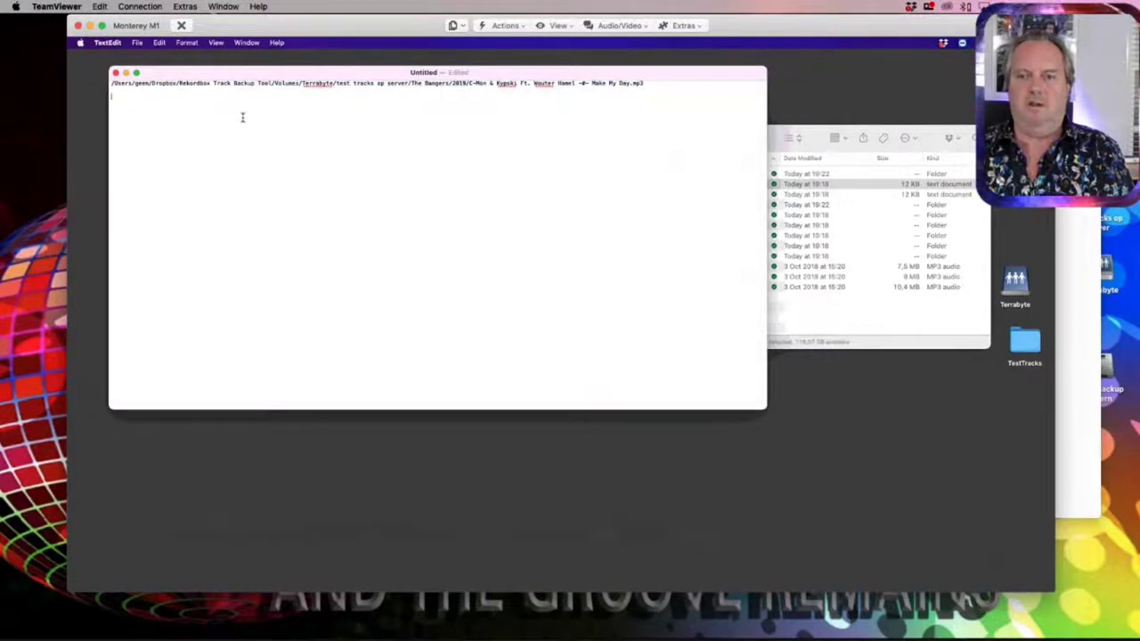
{"action": "key", "text": "Return"}
{"action": "key", "text": "super+v"}
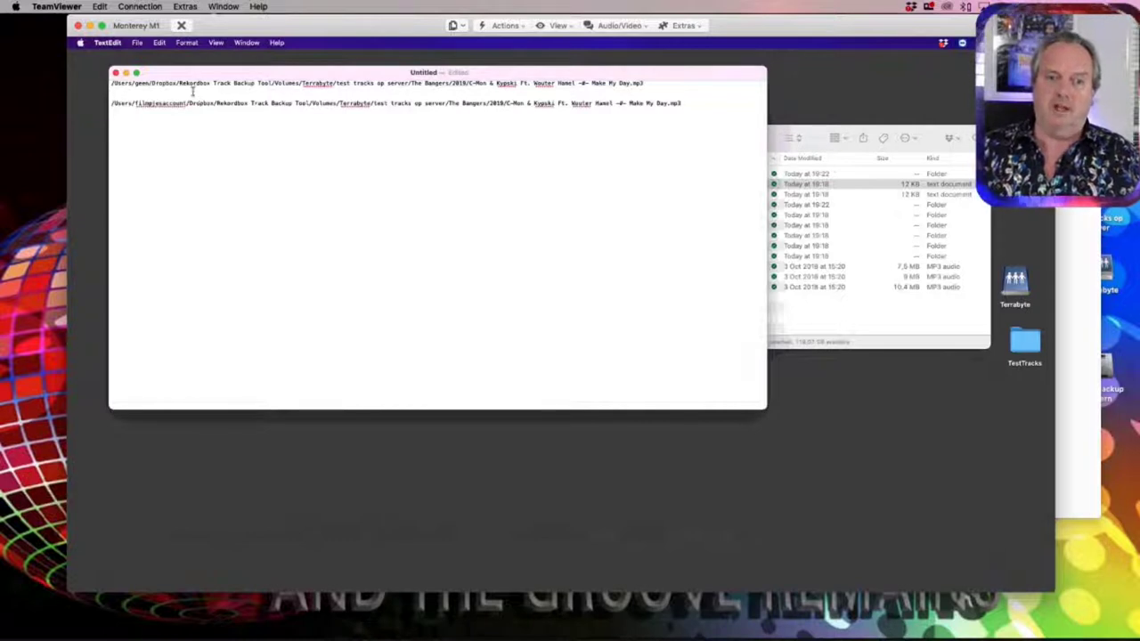
- Compare the two paths by highlighting the user folder part of the second and the part up to Dropbox of the first
{"action": "left_click_drag", "start_coordinate": [191, 105], "coordinate": [55, 107]}
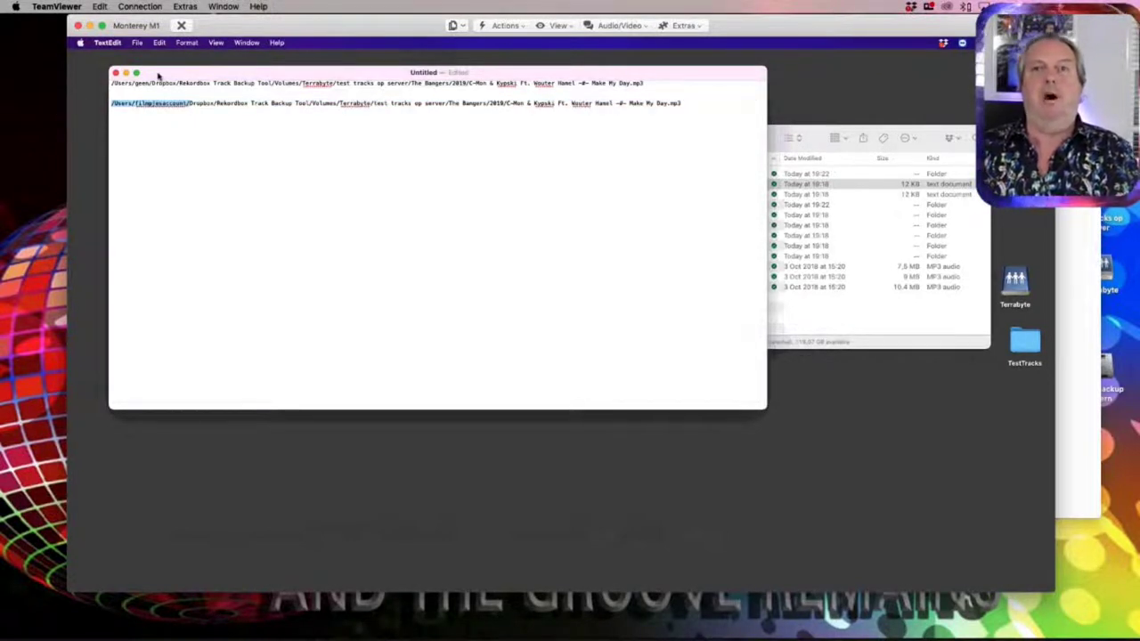
{"action": "left_click", "coordinate": [179, 83]}
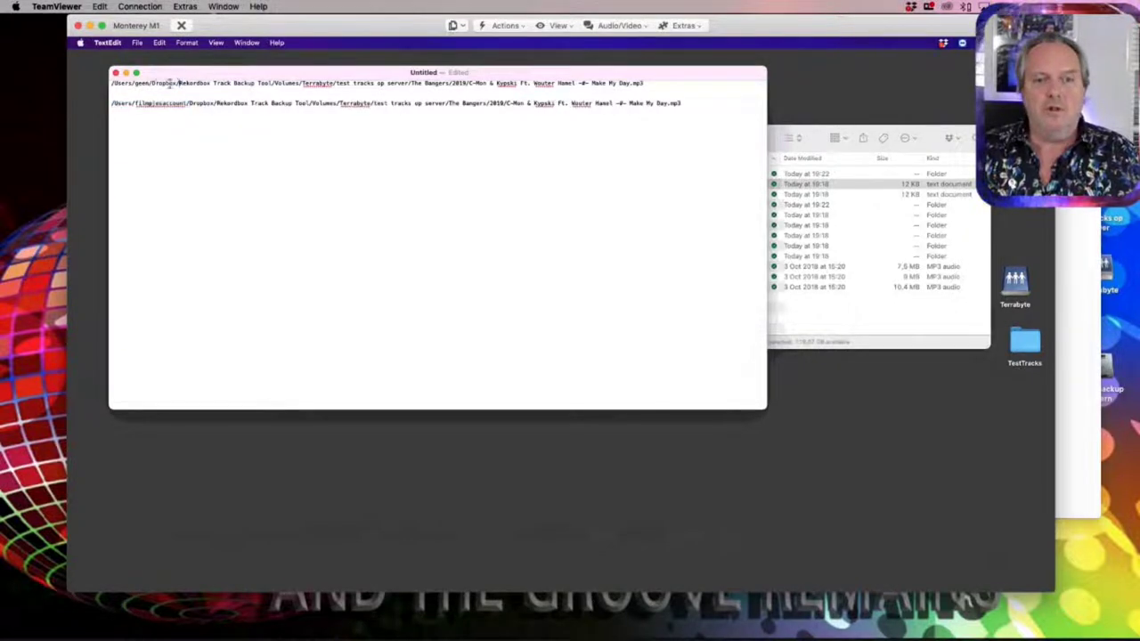
{"action": "left_click_drag", "start_coordinate": [178, 83], "coordinate": [104, 83]}
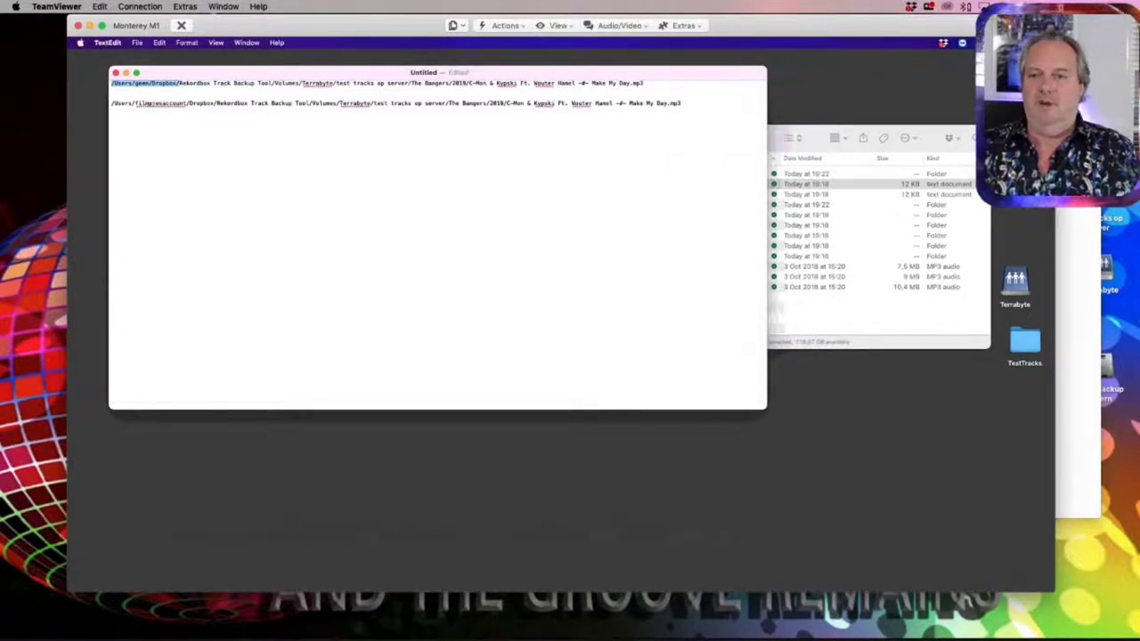
- Duplicate Rekordbox.XML in the Rekordbox Track Backup Tool folder and rename the copy "Rekordbox (geen).XML"
{"action": "left_click", "coordinate": [843, 134]}
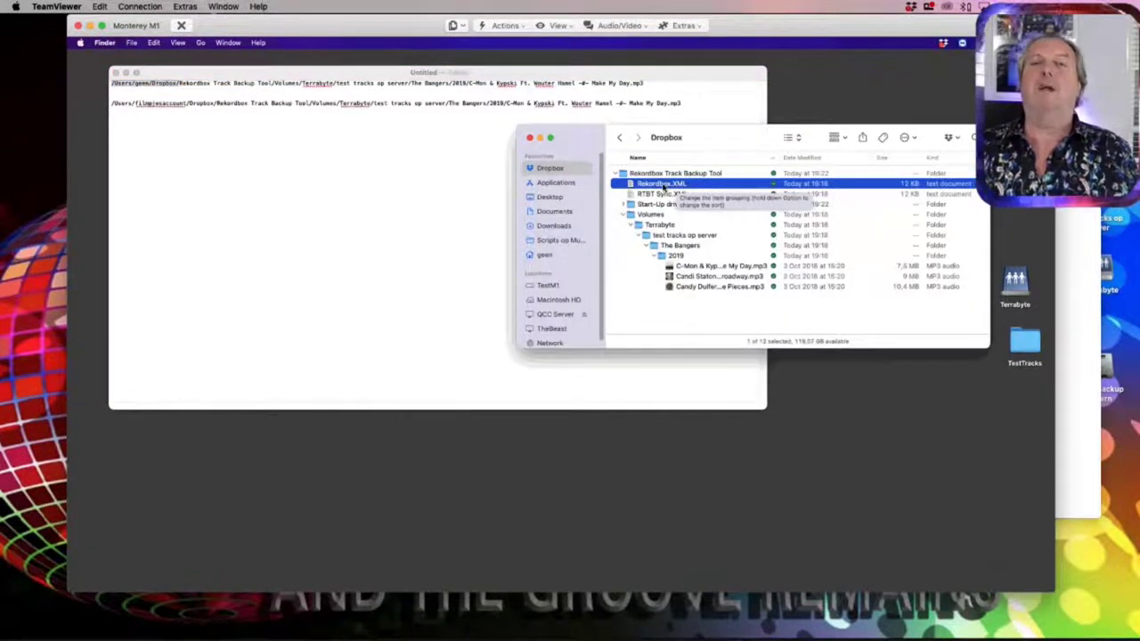
{"action": "right_click", "coordinate": [663, 186]}
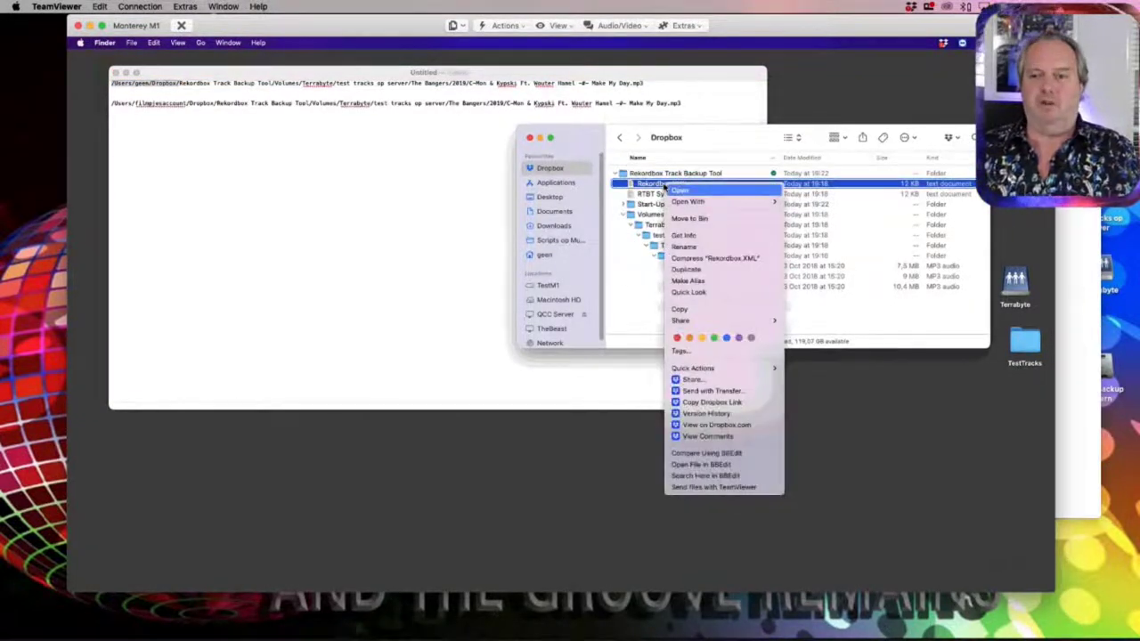
{"action": "left_click", "coordinate": [705, 270]}
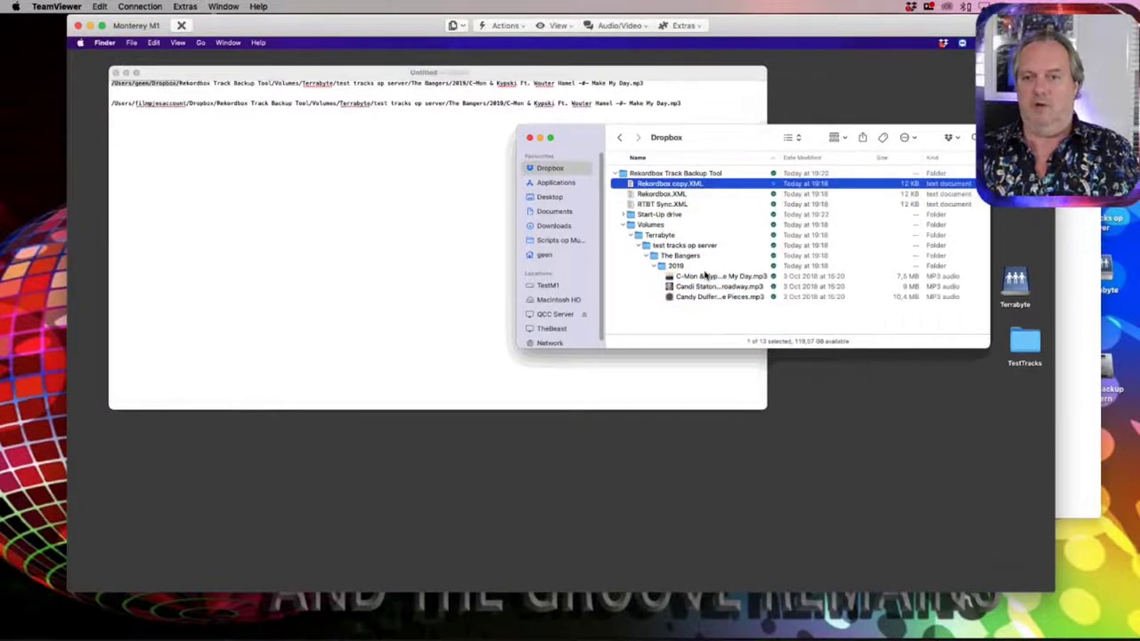
{"action": "key", "text": "Return"}
{"action": "type", "text": "Rekordbox"}
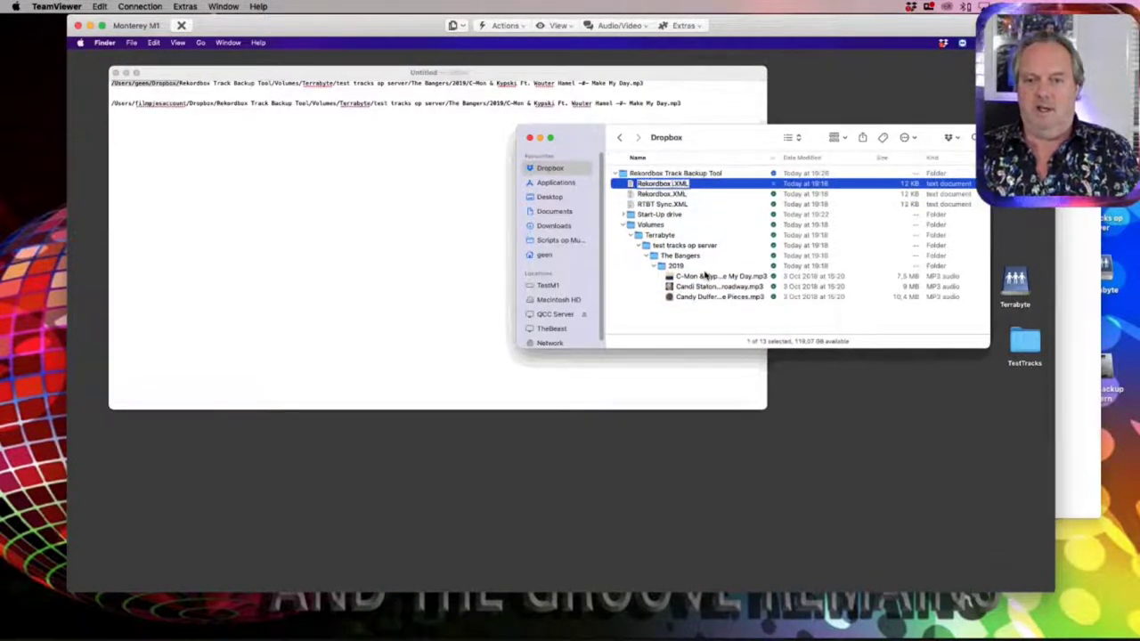
{"action": "type", "text": " ("}
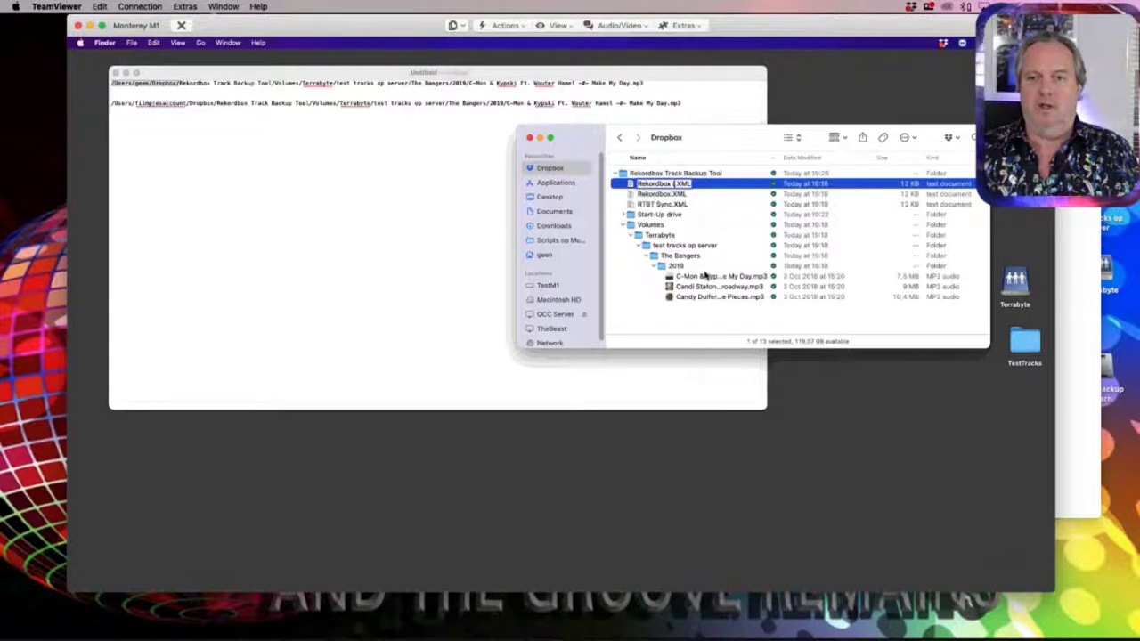
{"action": "type", "text": "geen)"}
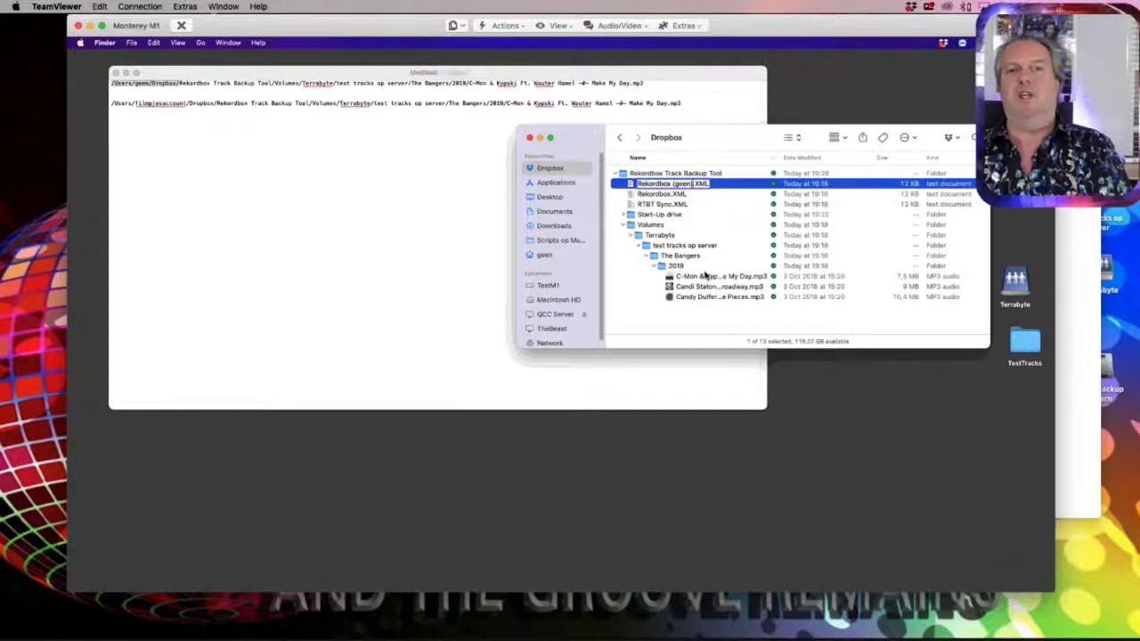
{"action": "left_click", "coordinate": [169, 114]}
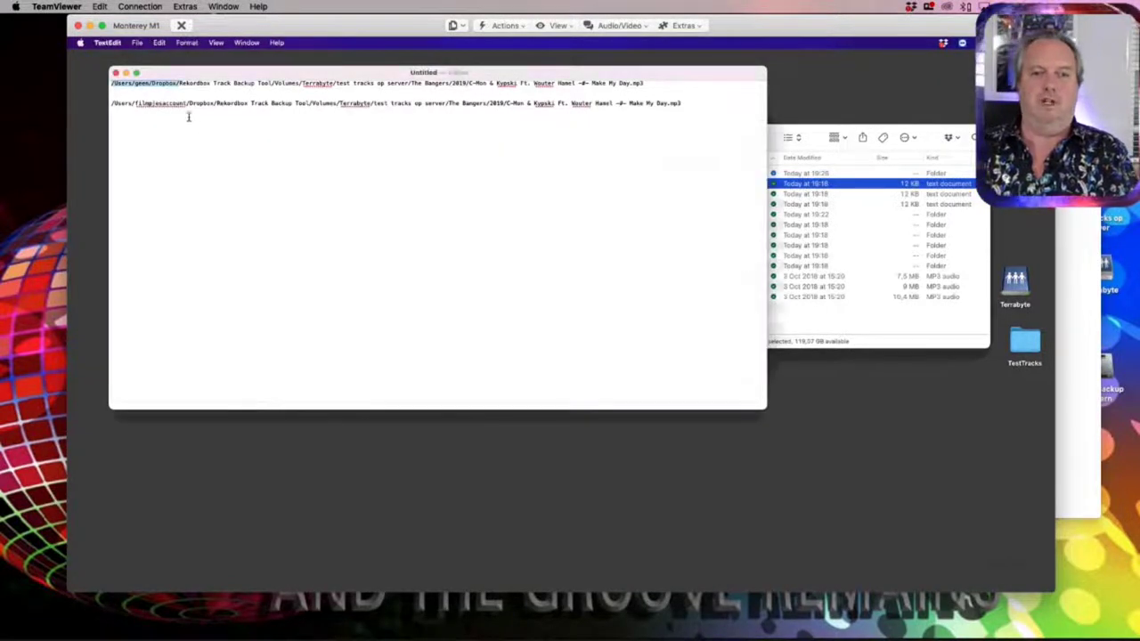
- Highlight only the account folder name in the first path of the text document
{"action": "left_click", "coordinate": [141, 83]}
{"action": "key", "text": "super+a"}
{"action": "triple_click", "coordinate": [141, 87]}
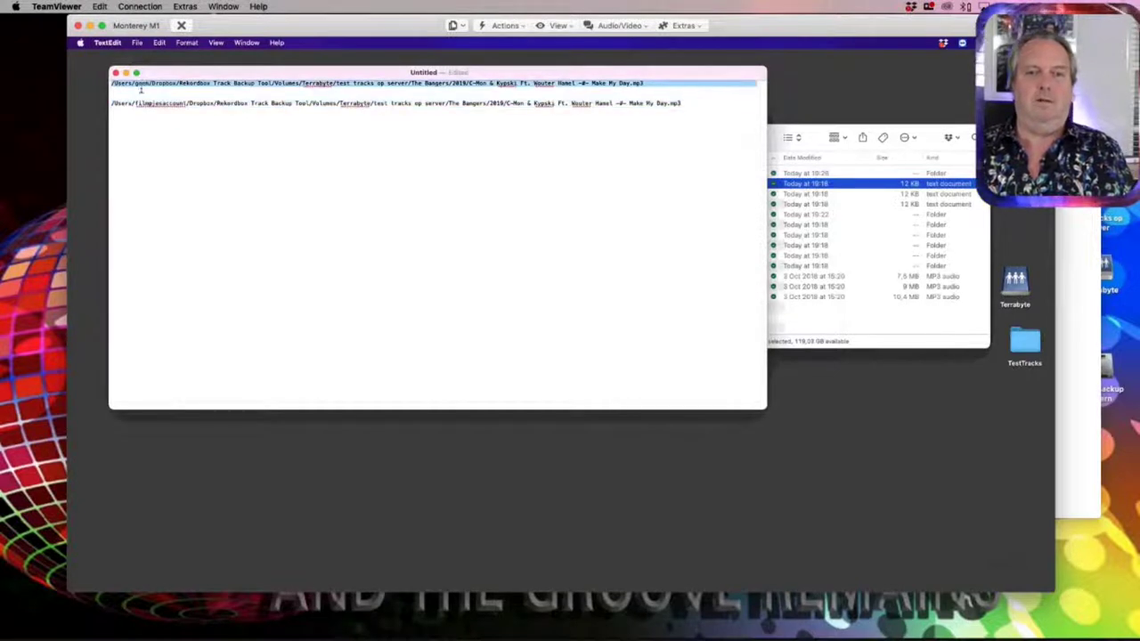
{"action": "left_click", "coordinate": [140, 80]}
{"action": "triple_click", "coordinate": [142, 85]}
{"action": "double_click", "coordinate": [142, 83]}
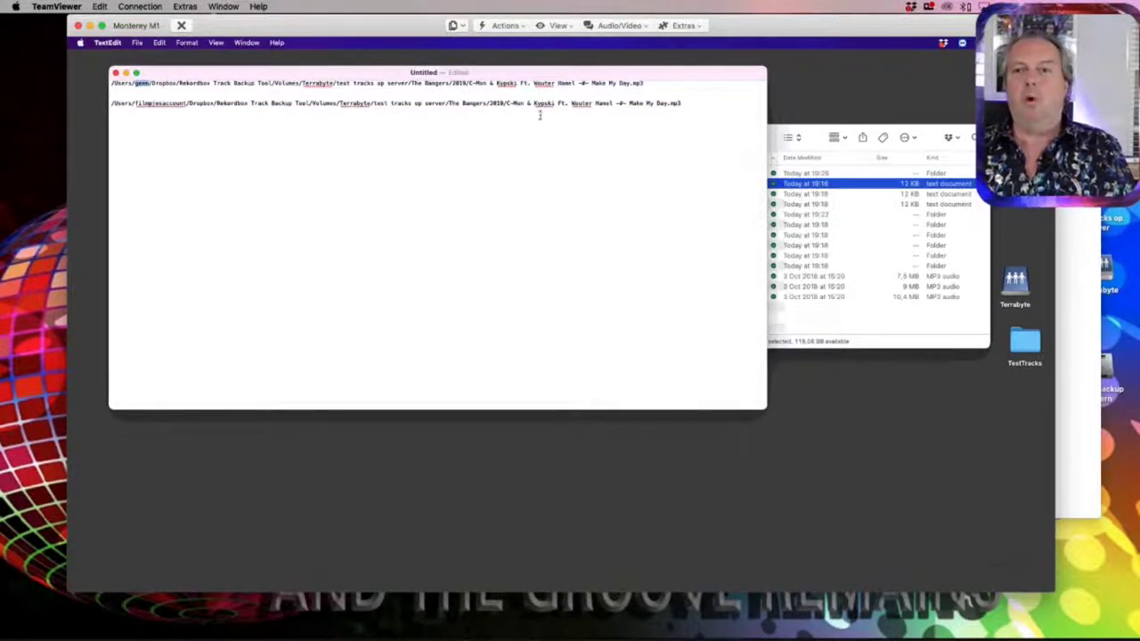
- Highlight the part up to Dropbox in the second path and the corresponding part in the first path
{"action": "left_click", "coordinate": [814, 129]}
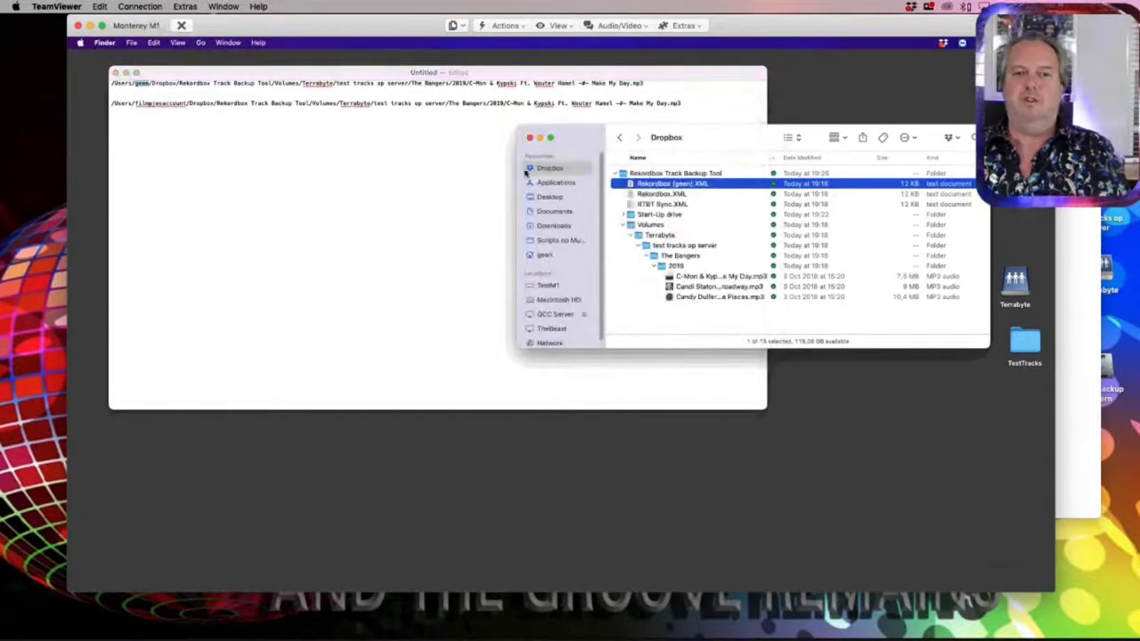
{"action": "left_click", "coordinate": [190, 105]}
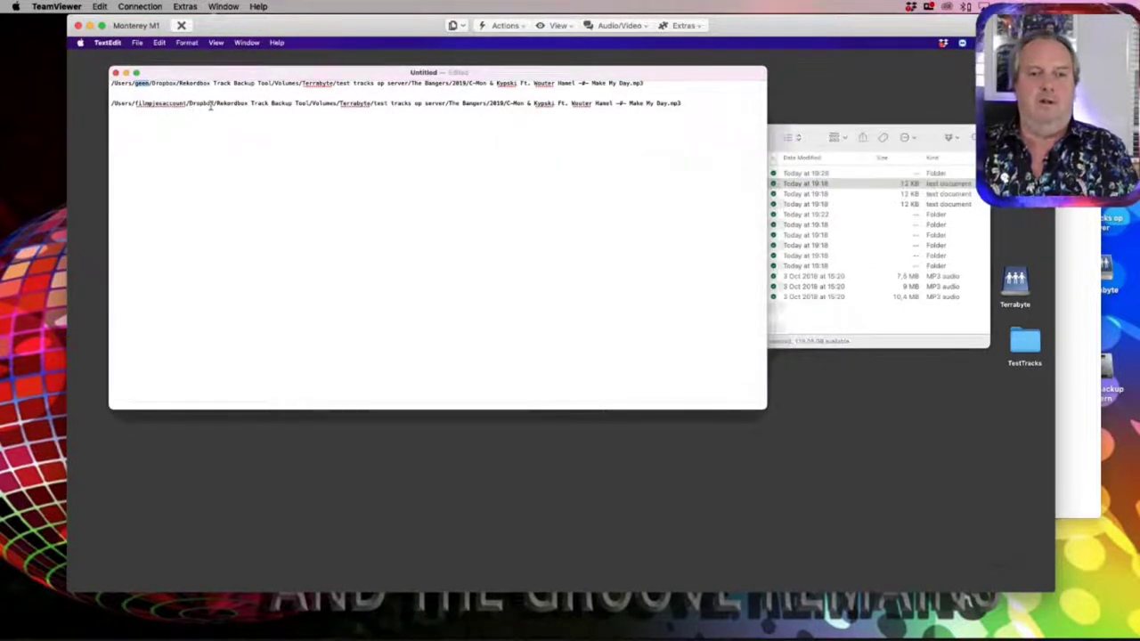
{"action": "left_click_drag", "start_coordinate": [211, 105], "coordinate": [76, 104]}
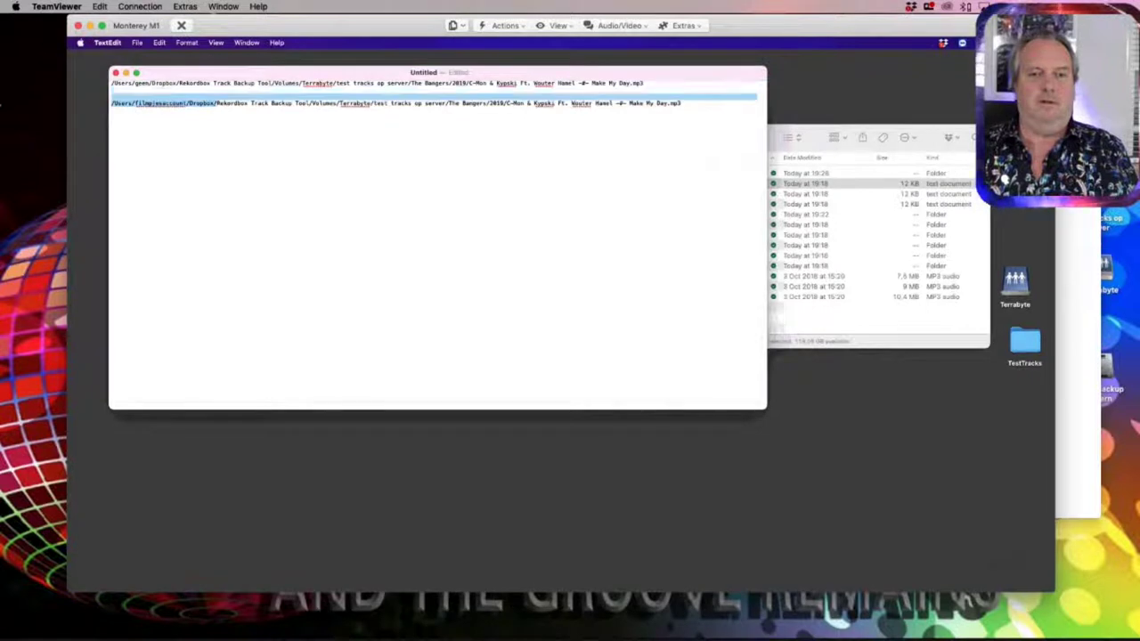
{"action": "left_click", "coordinate": [183, 84]}
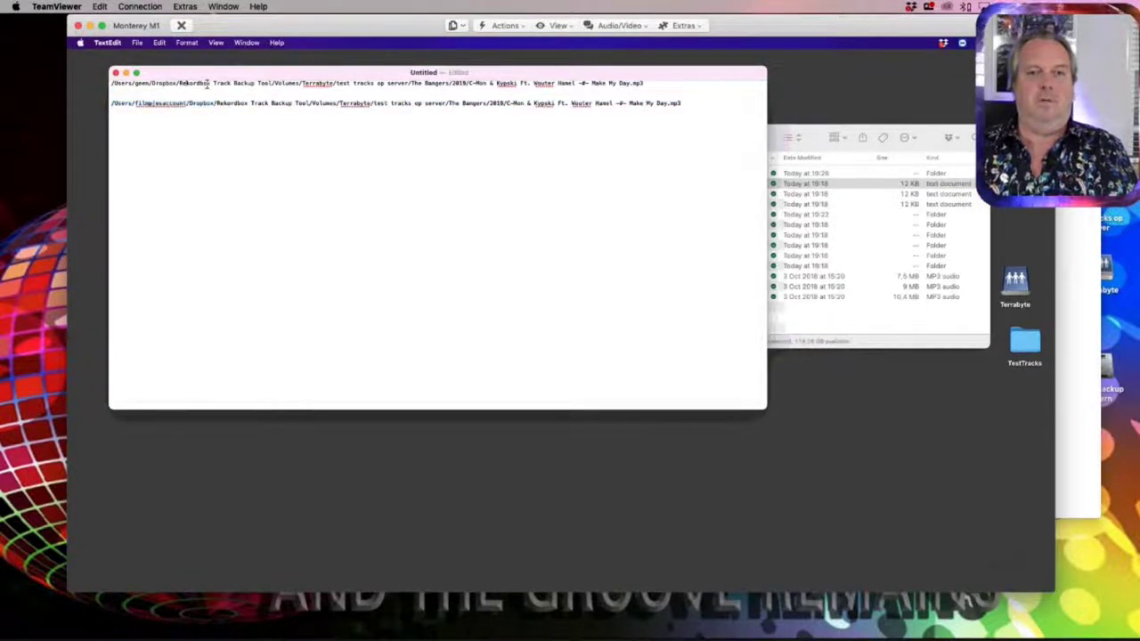
{"action": "left_click_drag", "start_coordinate": [178, 83], "coordinate": [84, 82]}
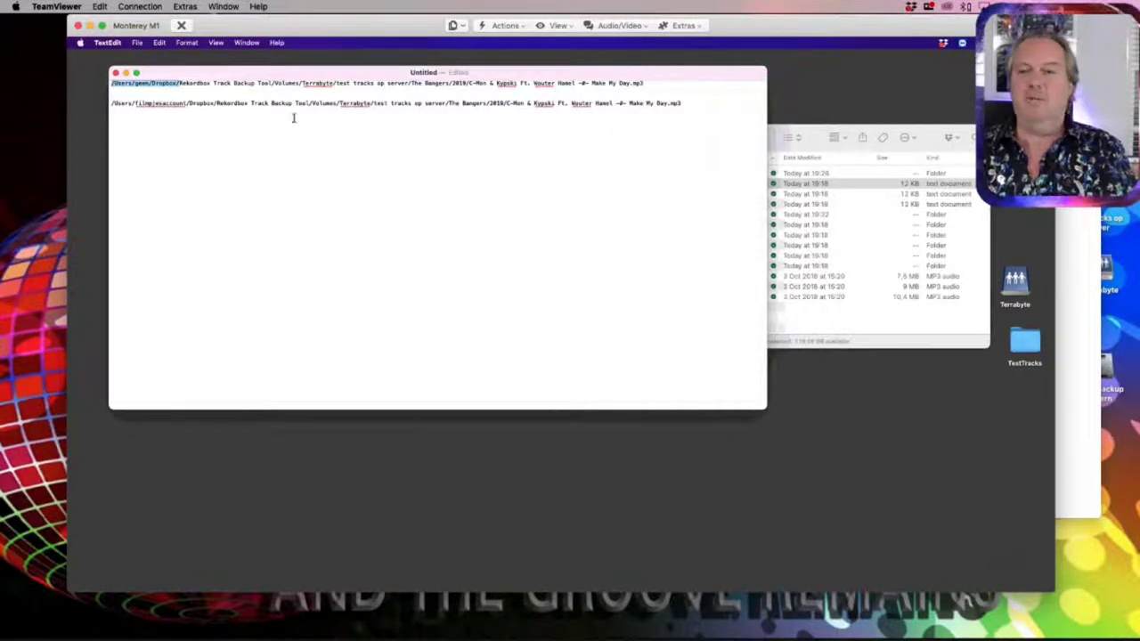
- Open Rekordbox (geen).XML with TextEdit in an enlarged window and highlight the first track's location prefix up to the user folder
{"action": "left_click", "coordinate": [918, 130]}
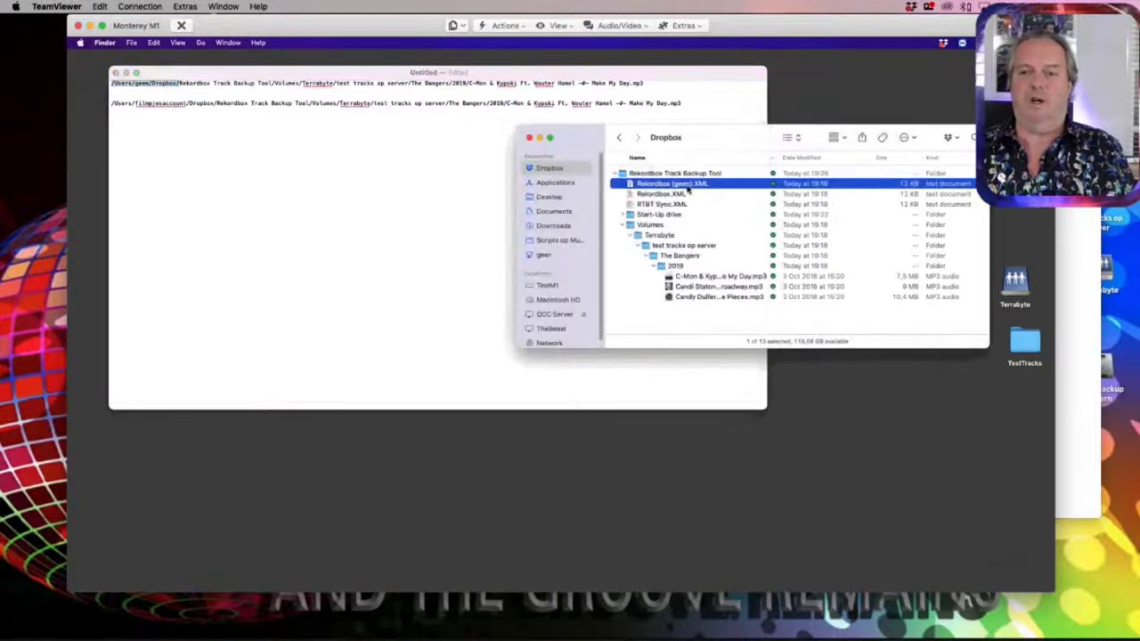
{"action": "right_click", "coordinate": [690, 183]}
{"action": "mouse_move", "coordinate": [726, 200]}
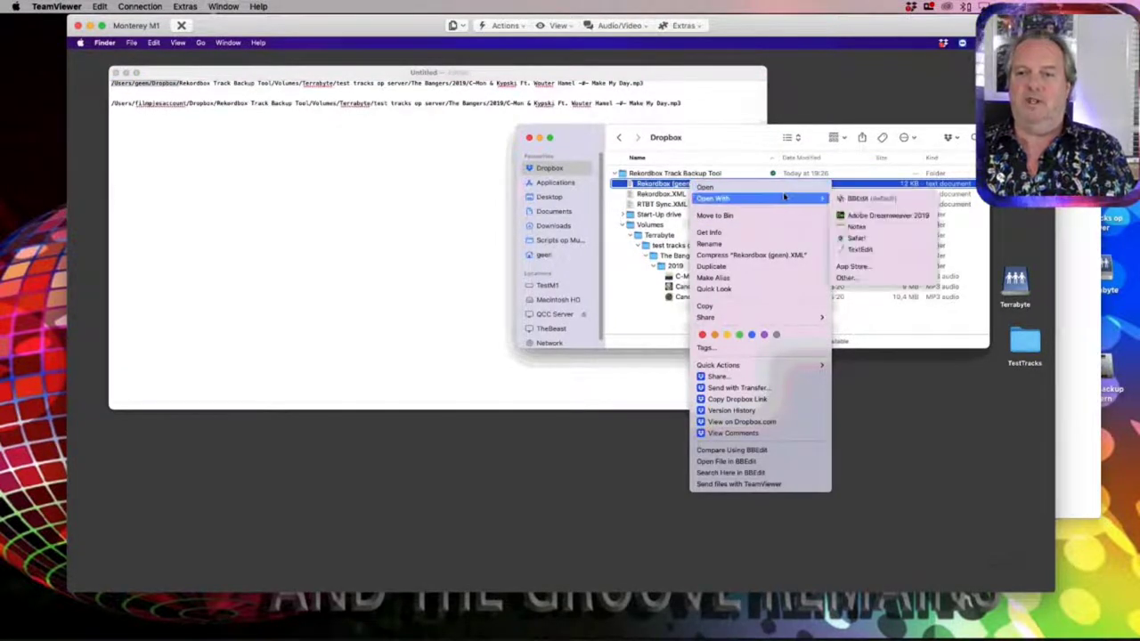
{"action": "left_click", "coordinate": [858, 250]}
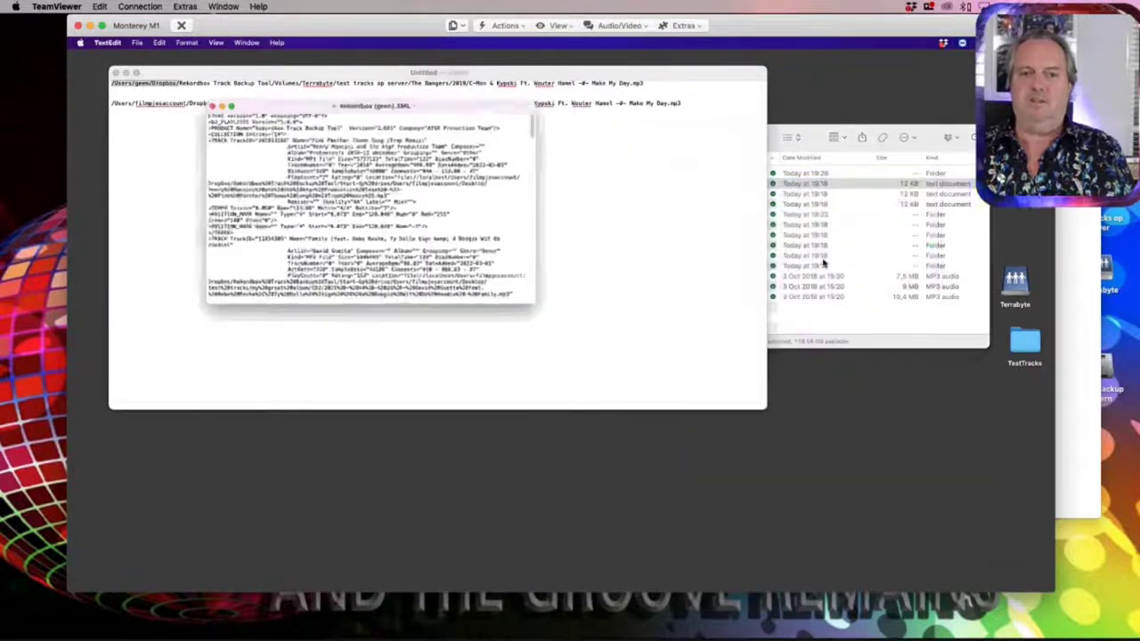
{"action": "left_click_drag", "start_coordinate": [548, 309], "coordinate": [946, 549]}
{"action": "left_click_drag", "start_coordinate": [728, 101], "coordinate": [835, 111]}
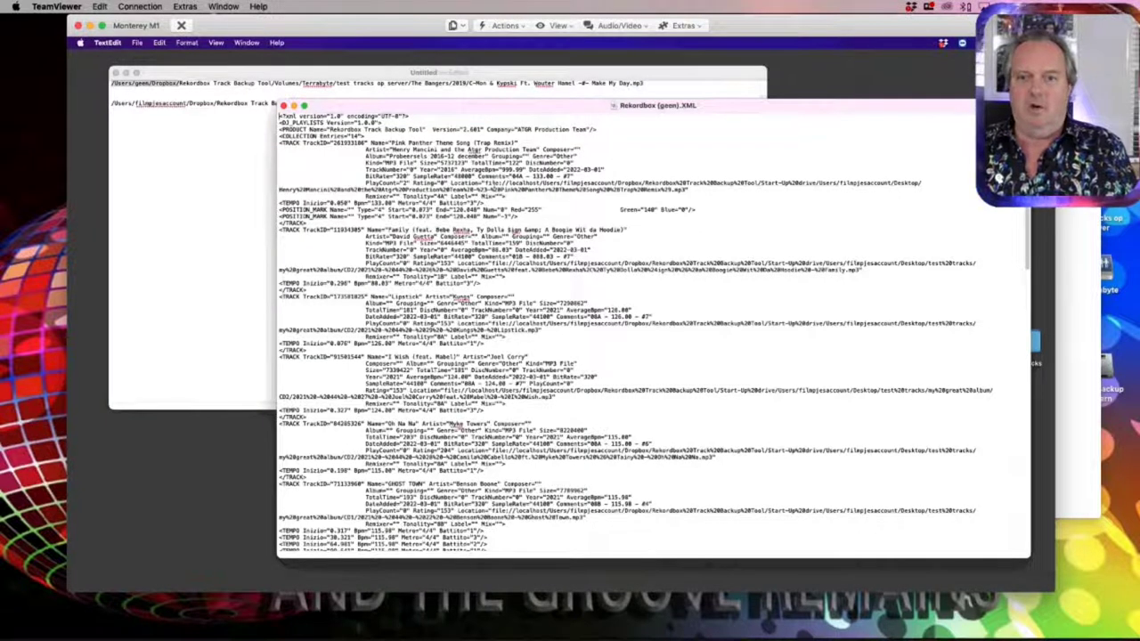
{"action": "left_click_drag", "start_coordinate": [483, 184], "coordinate": [617, 183]}
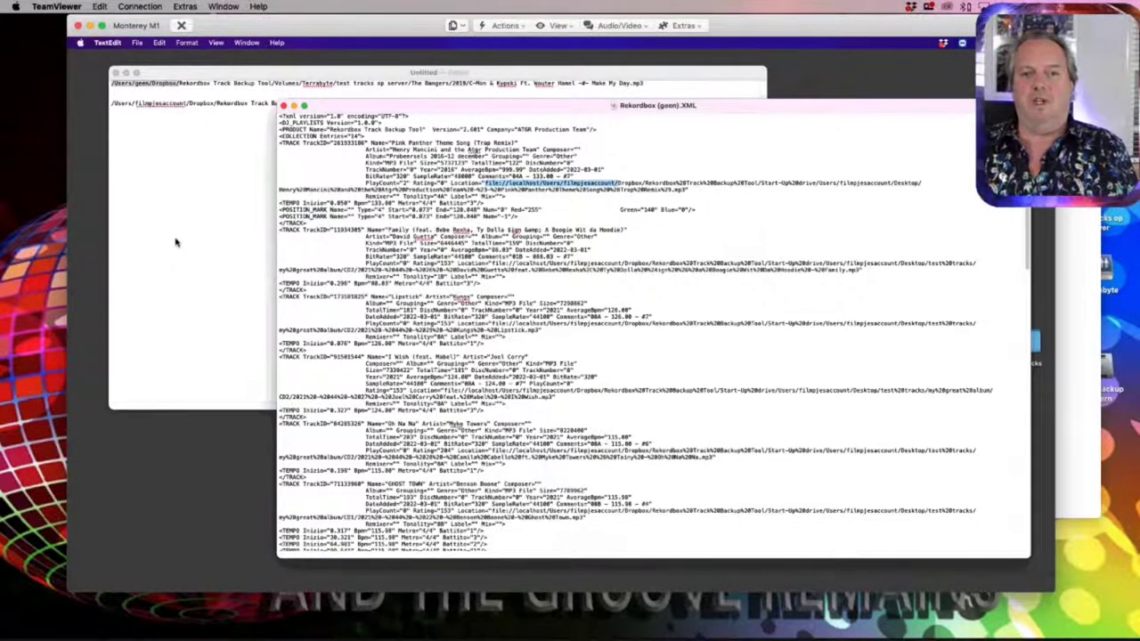
- Replace every file://localhost/Users/filmpjesaccount/ with file://localhost/Users/geen/ in Rekordbox (geen).XML, and save and close the file
{"action": "key", "text": "super+f"}
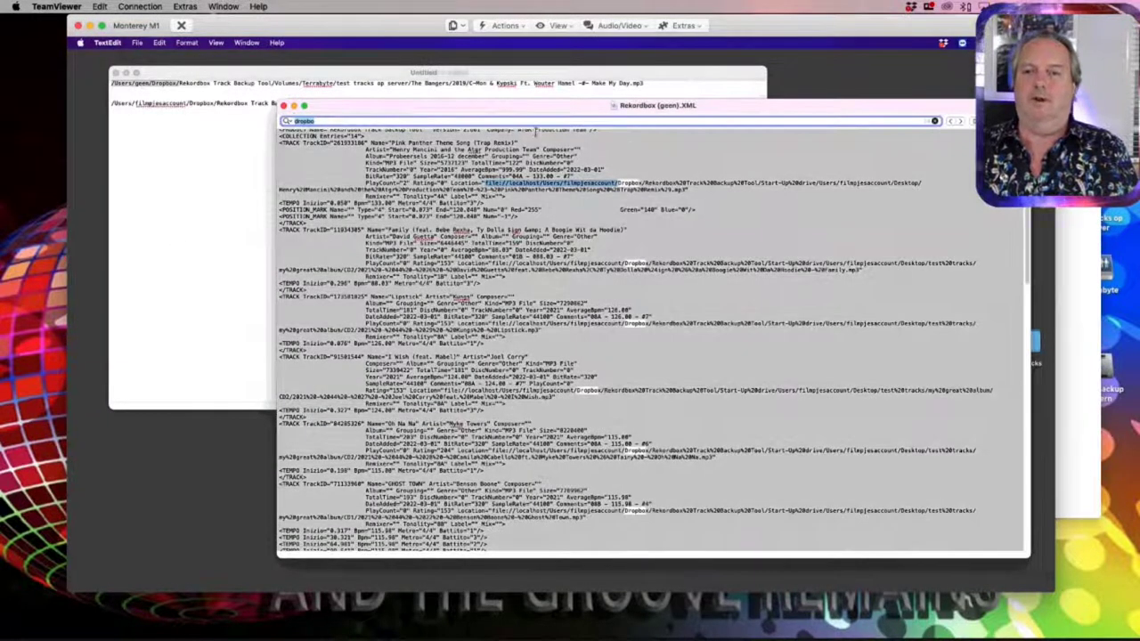
{"action": "type", "text": "file://localhost/Users/filmjesaccount/"}
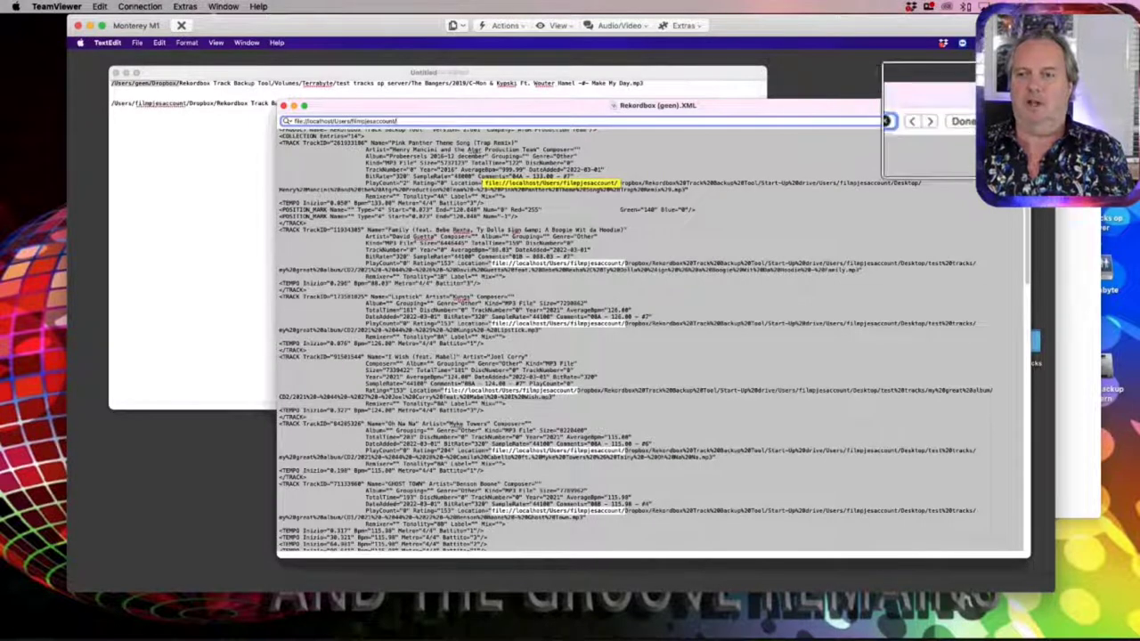
{"action": "key", "text": "alt+super+f"}
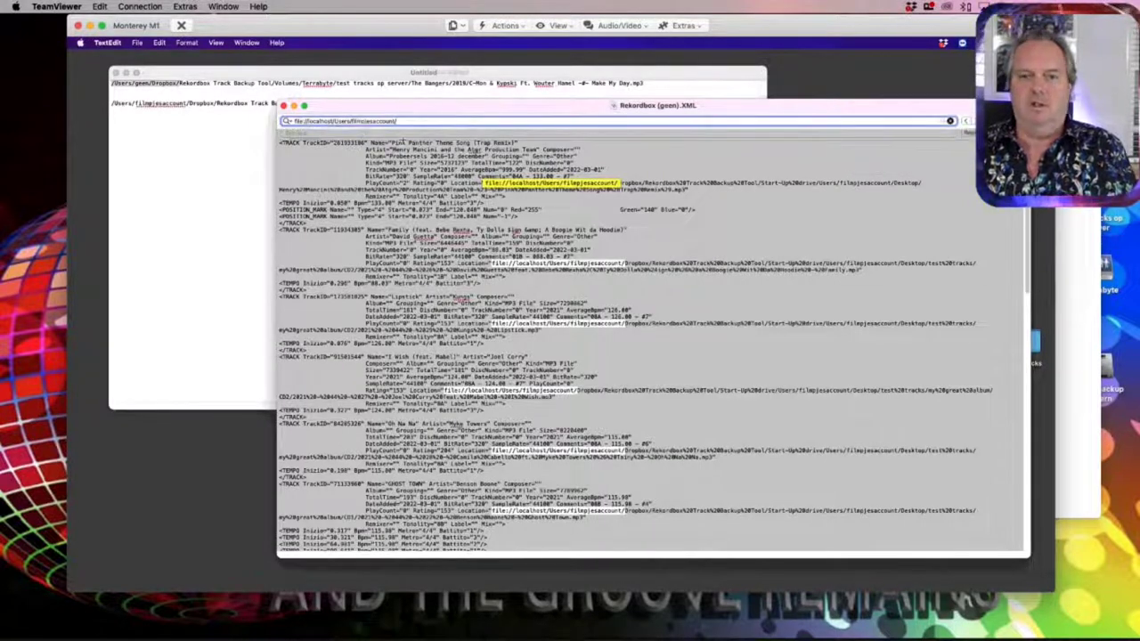
{"action": "left_click", "coordinate": [383, 131]}
{"action": "type", "text": "file://localhost/Users/filmjesaccount/"}
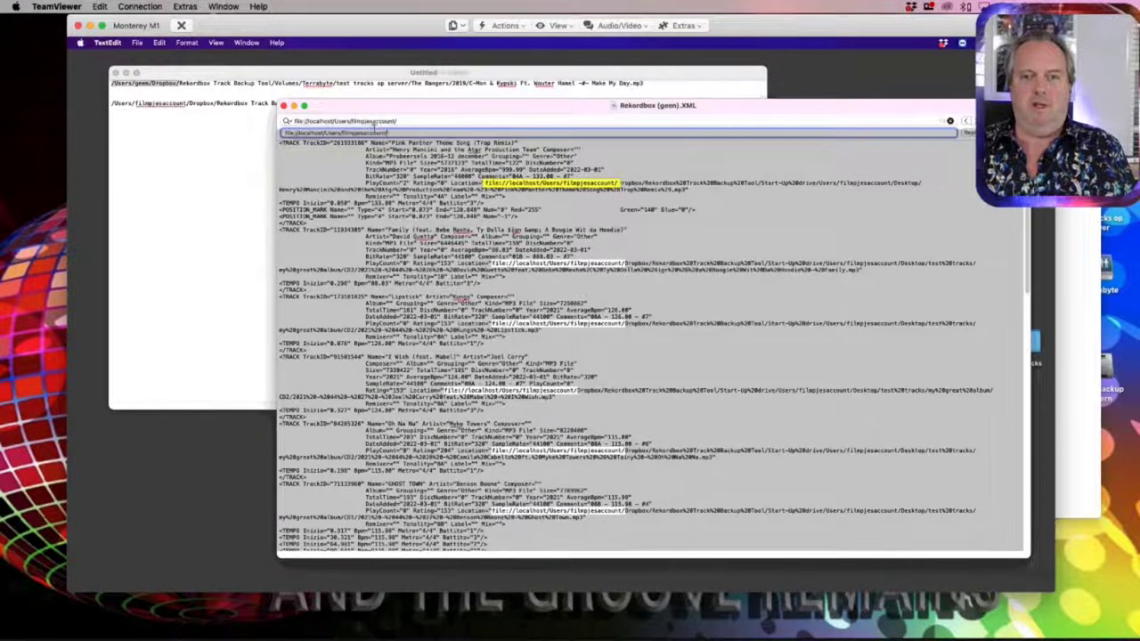
{"action": "double_click", "coordinate": [365, 132]}
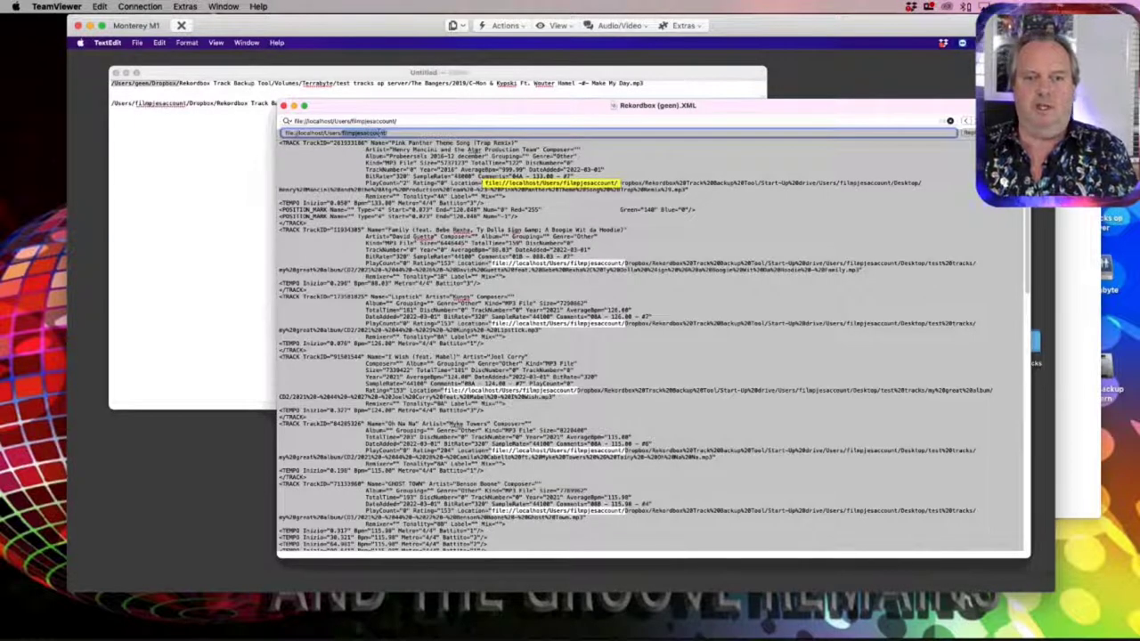
{"action": "type", "text": "geen"}
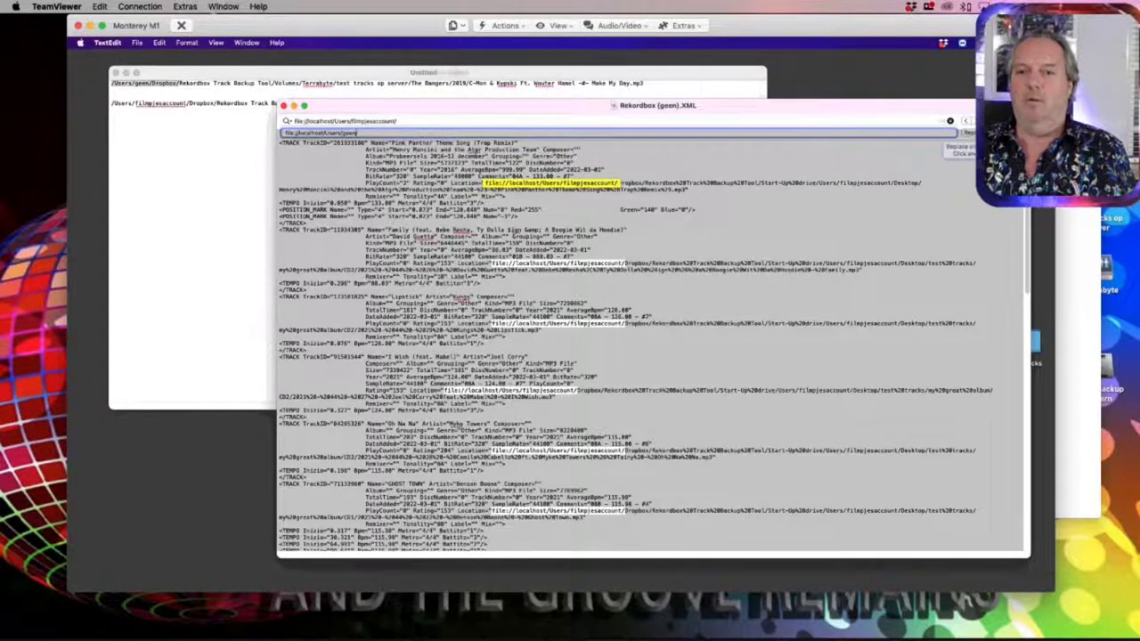
{"action": "key", "text": "Return"}
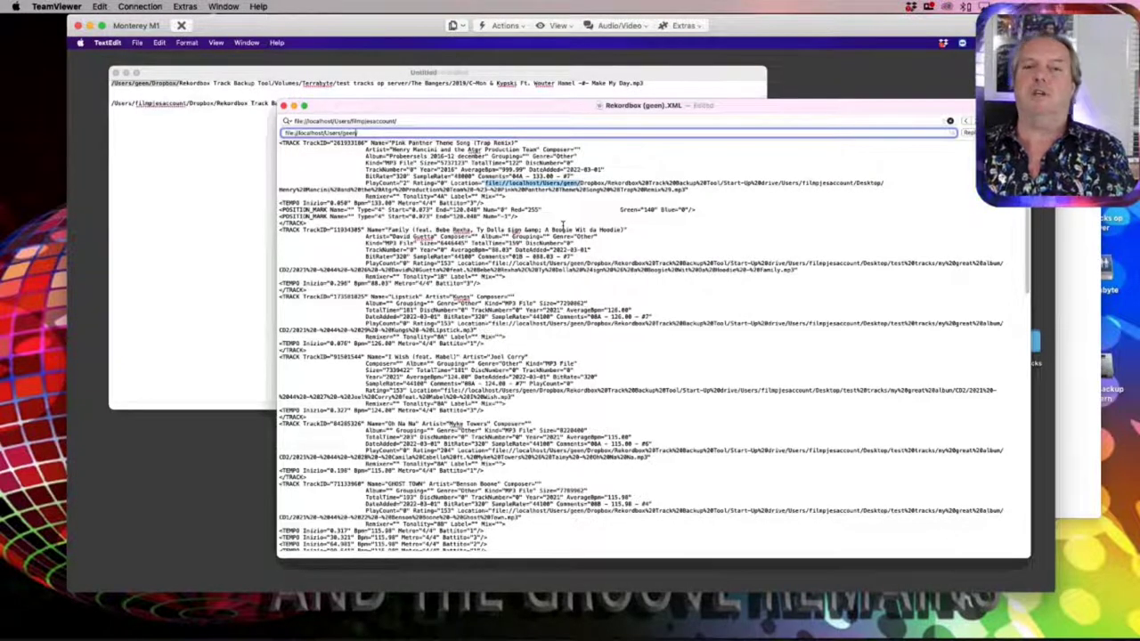
{"action": "key", "text": "super+s"}
{"action": "key", "text": "super+w"}
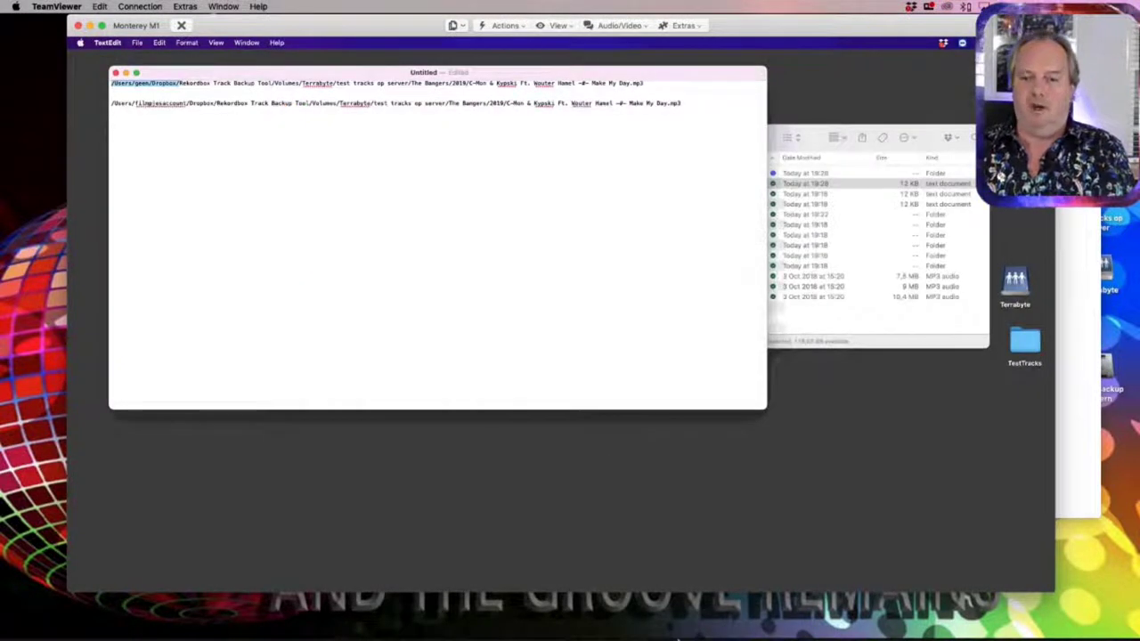
- Switch to rekordbox and set Rekordbox (geen).XML from the Rekordbox Track Backup Tool folder as the imported rekordbox xml library
{"action": "mouse_move", "coordinate": [650, 575]}
{"action": "left_click", "coordinate": [452, 570]}
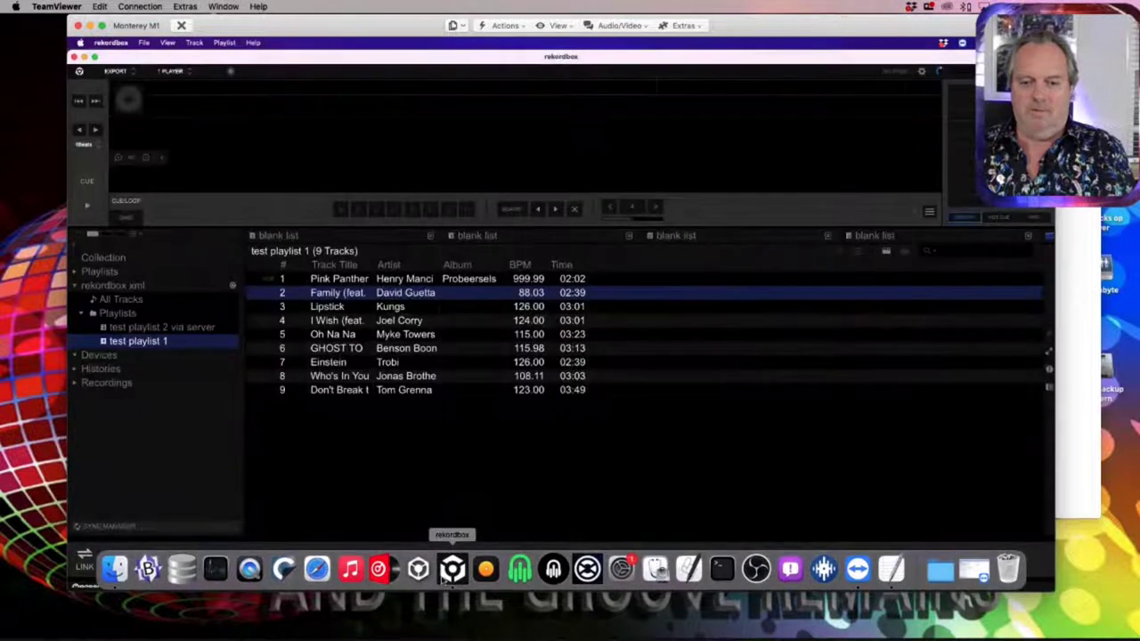
{"action": "left_click", "coordinate": [111, 42]}
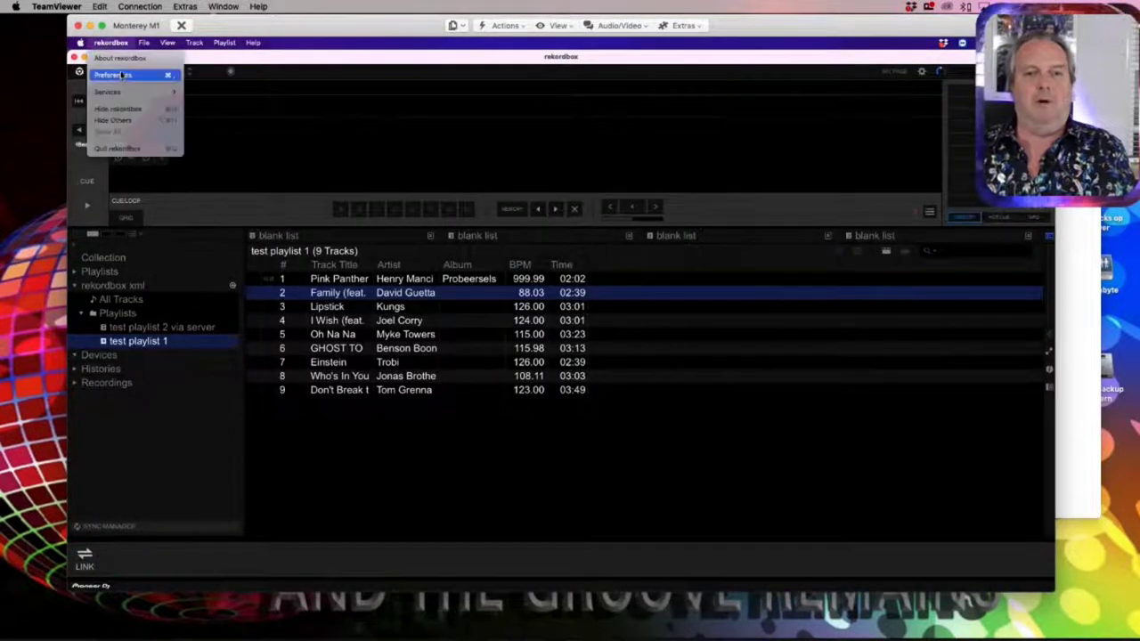
{"action": "left_click", "coordinate": [121, 75]}
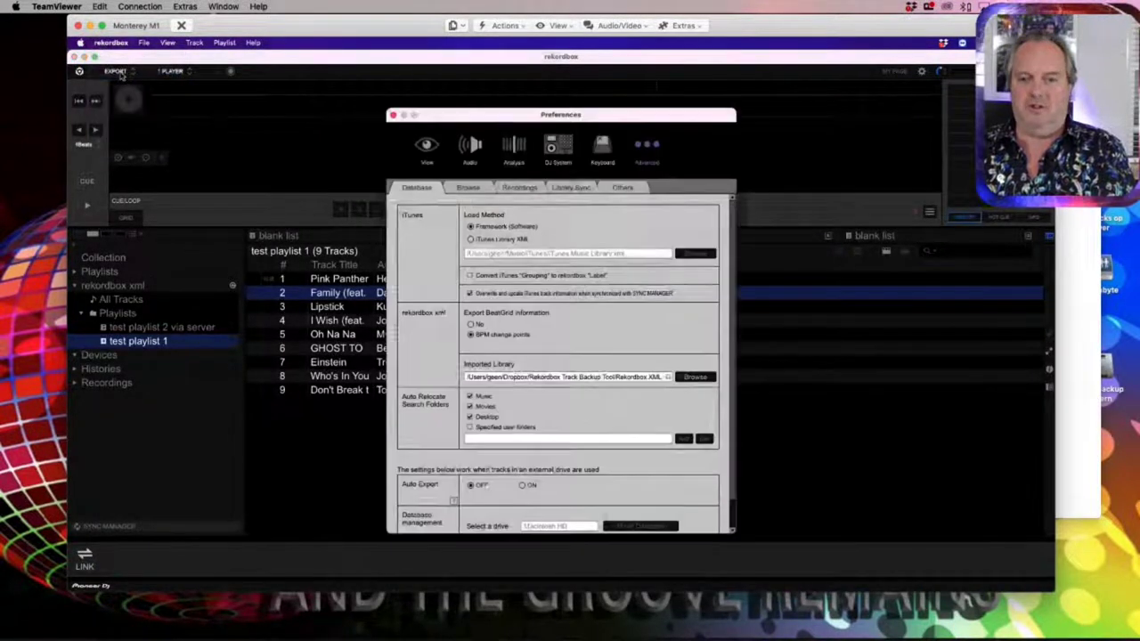
{"action": "left_click", "coordinate": [694, 380]}
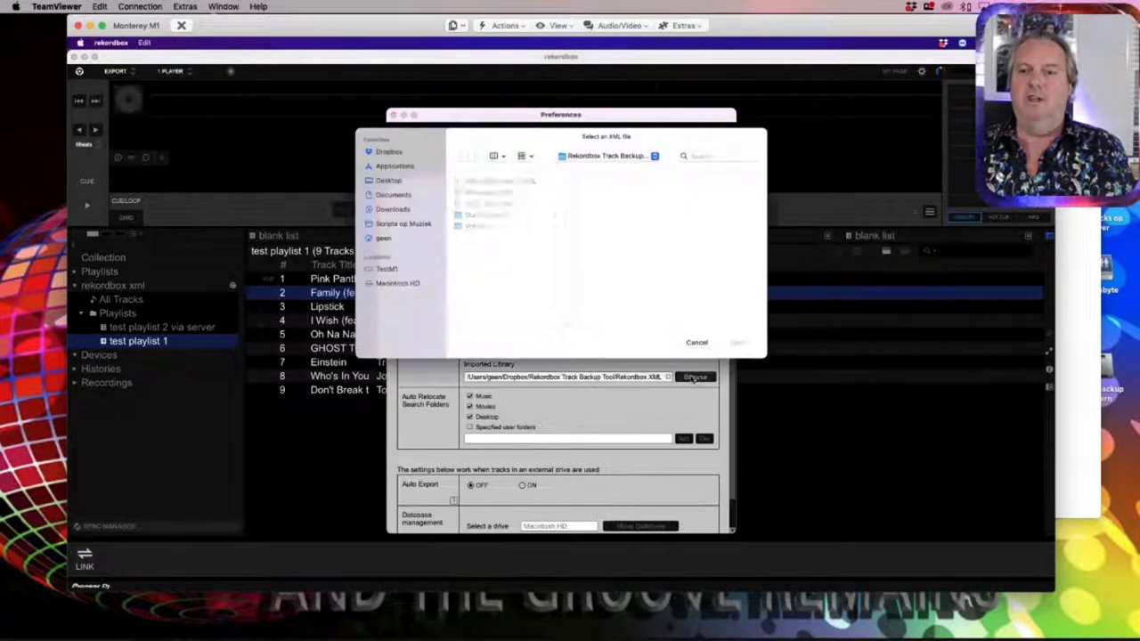
{"action": "left_click", "coordinate": [515, 182]}
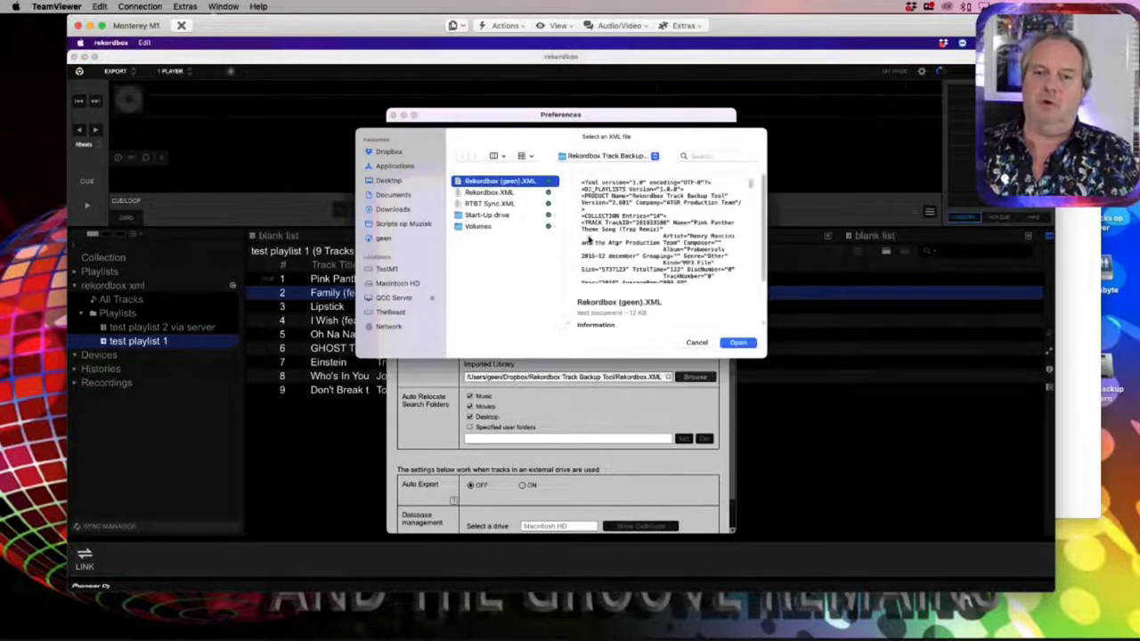
{"action": "left_click", "coordinate": [737, 343]}
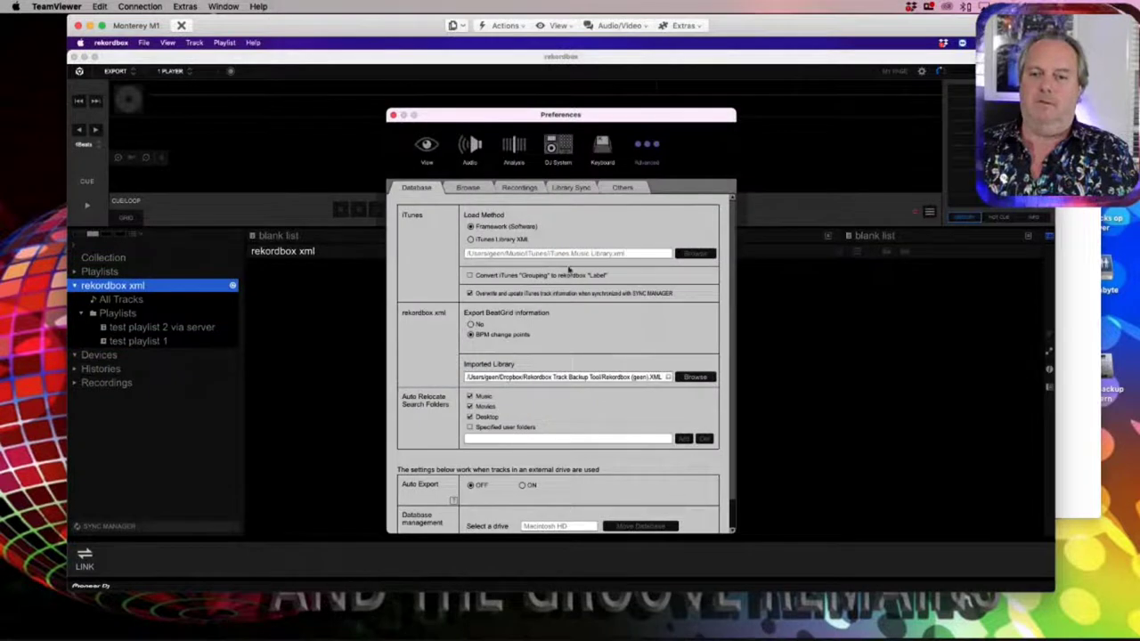
{"action": "left_click", "coordinate": [393, 116]}
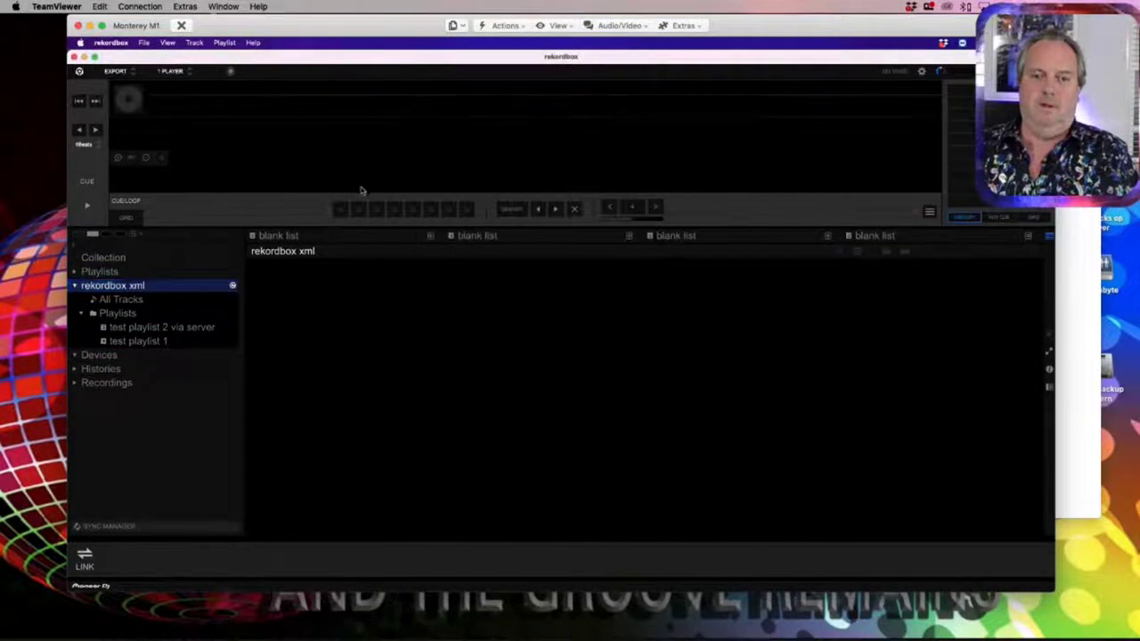
- Load Family and Pink Panther Theme Song from the xml's test playlist 1 into the player, accepting the analysis settings
{"action": "left_click", "coordinate": [208, 329]}
{"action": "left_click", "coordinate": [465, 292]}
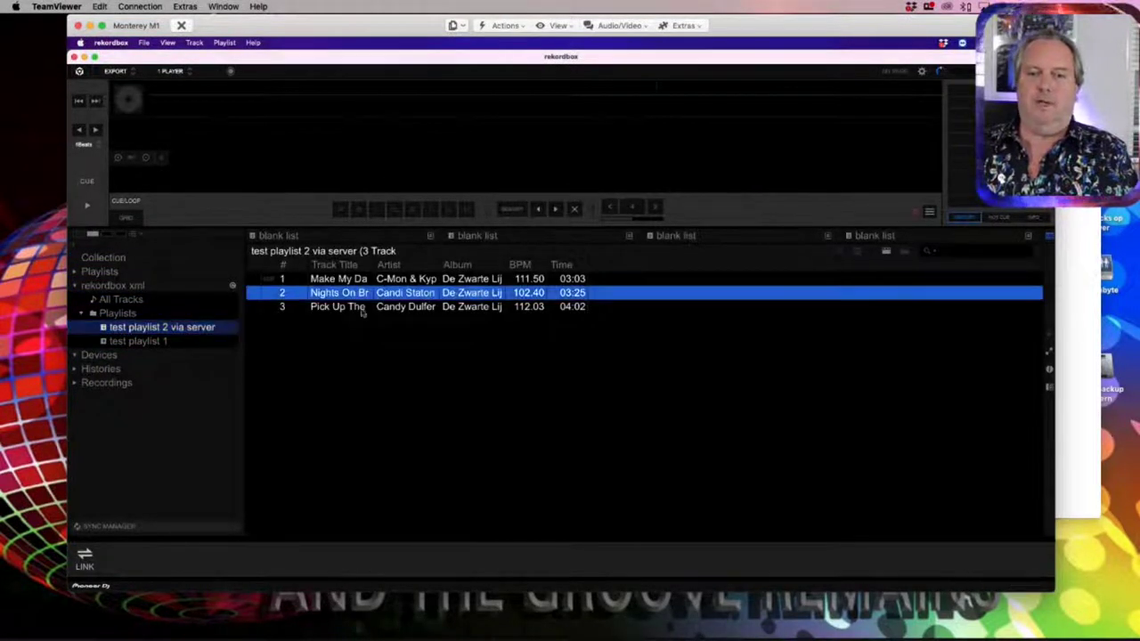
{"action": "left_click", "coordinate": [133, 343]}
{"action": "left_click", "coordinate": [449, 284]}
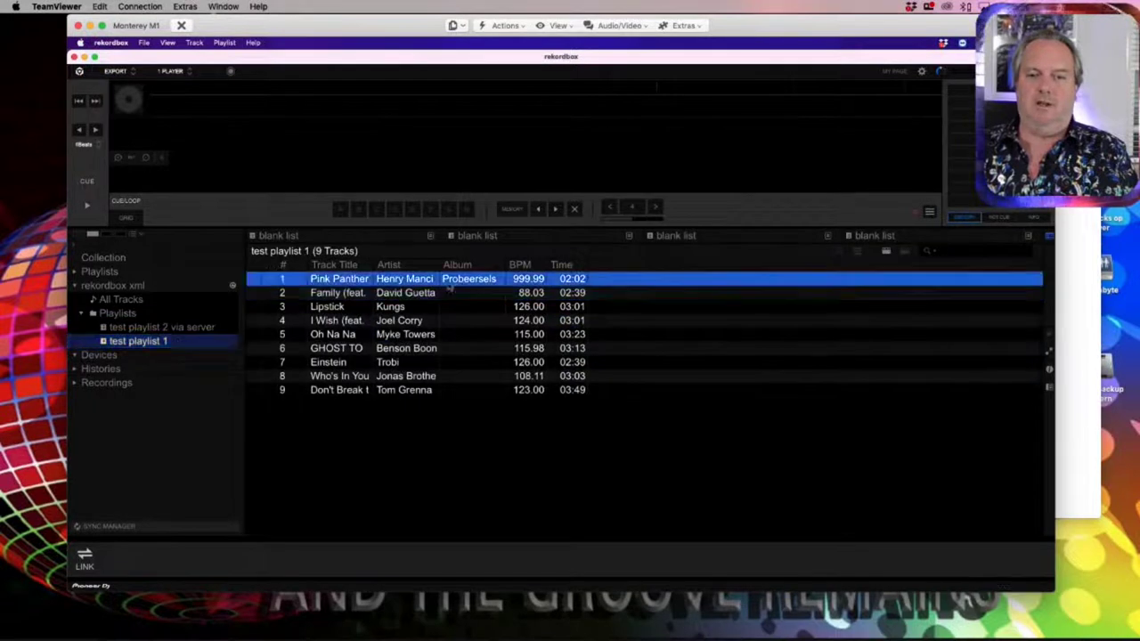
{"action": "left_click", "coordinate": [422, 294]}
{"action": "left_click_drag", "start_coordinate": [421, 280], "coordinate": [438, 152]}
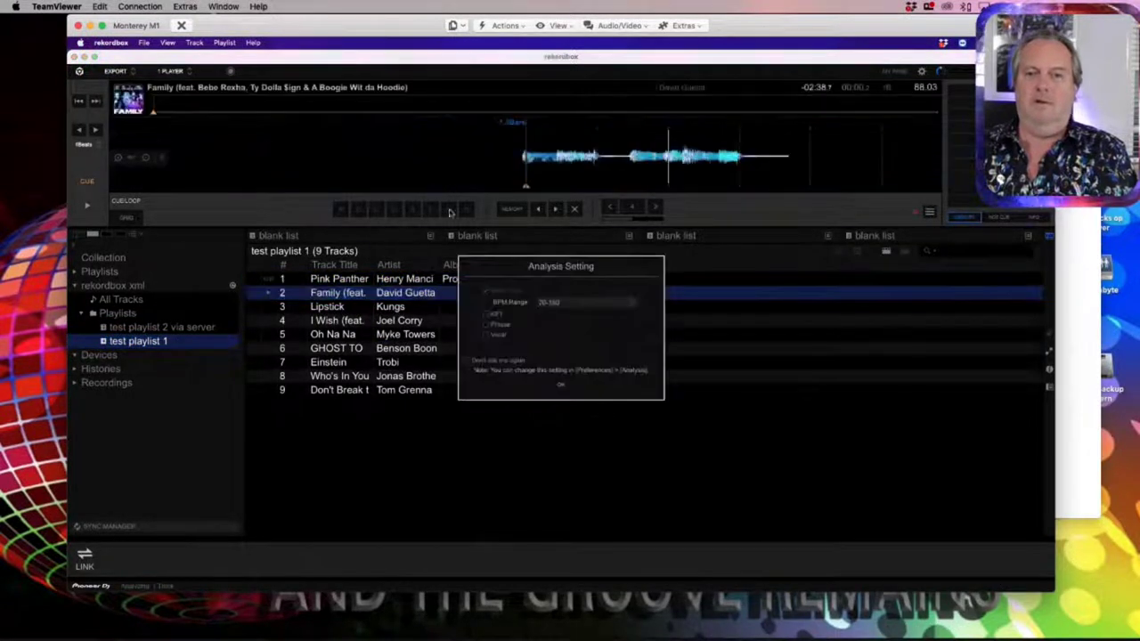
{"action": "left_click", "coordinate": [560, 385]}
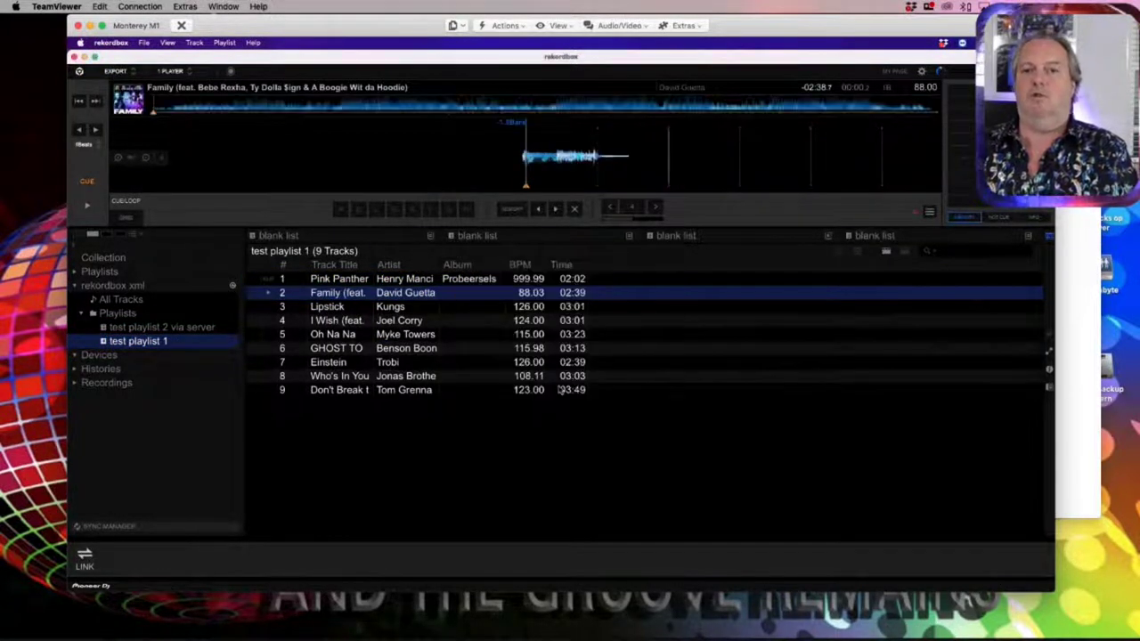
{"action": "double_click", "coordinate": [488, 279]}
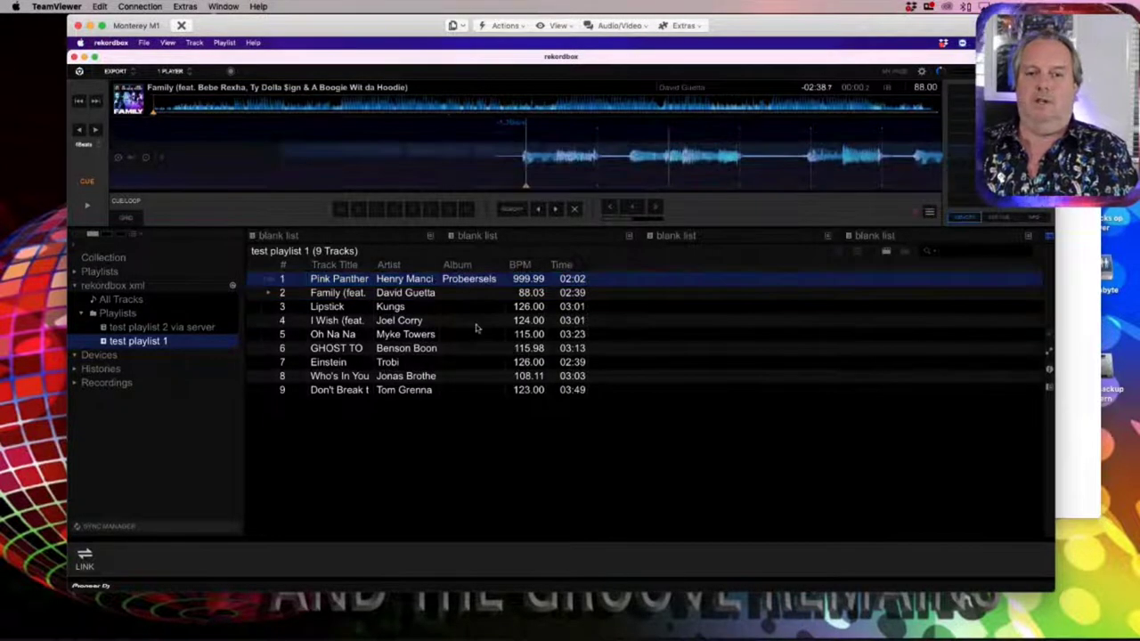
{"action": "left_click", "coordinate": [562, 385]}
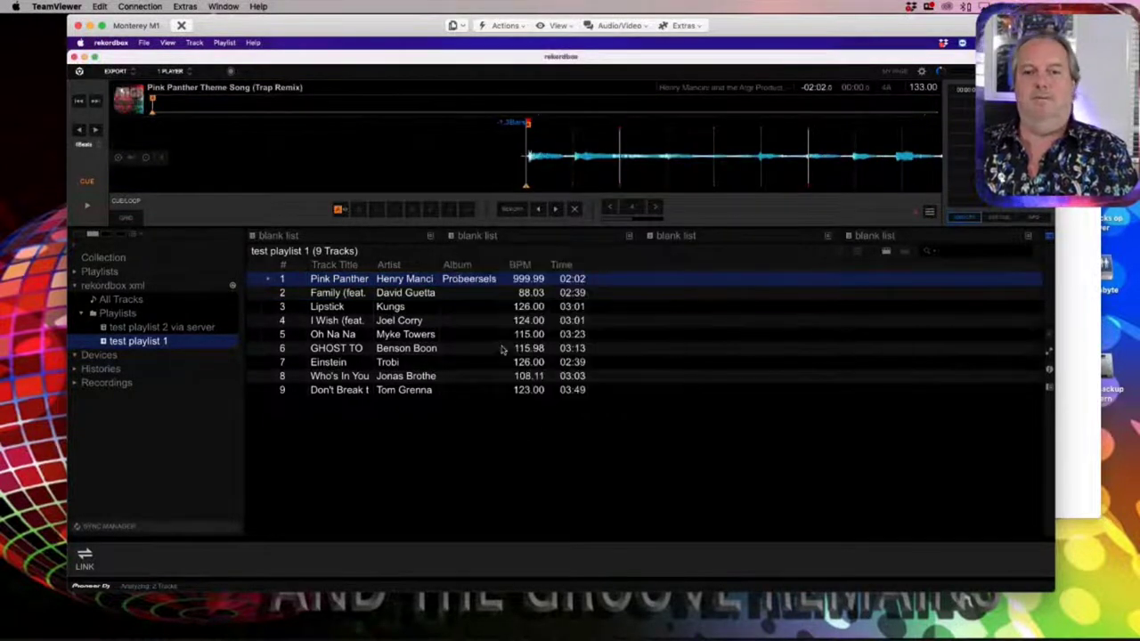
- Load Make My Day from test playlist 2 via server into the player, accepting the analysis settings
{"action": "left_click", "coordinate": [165, 328]}
{"action": "left_click", "coordinate": [372, 278]}
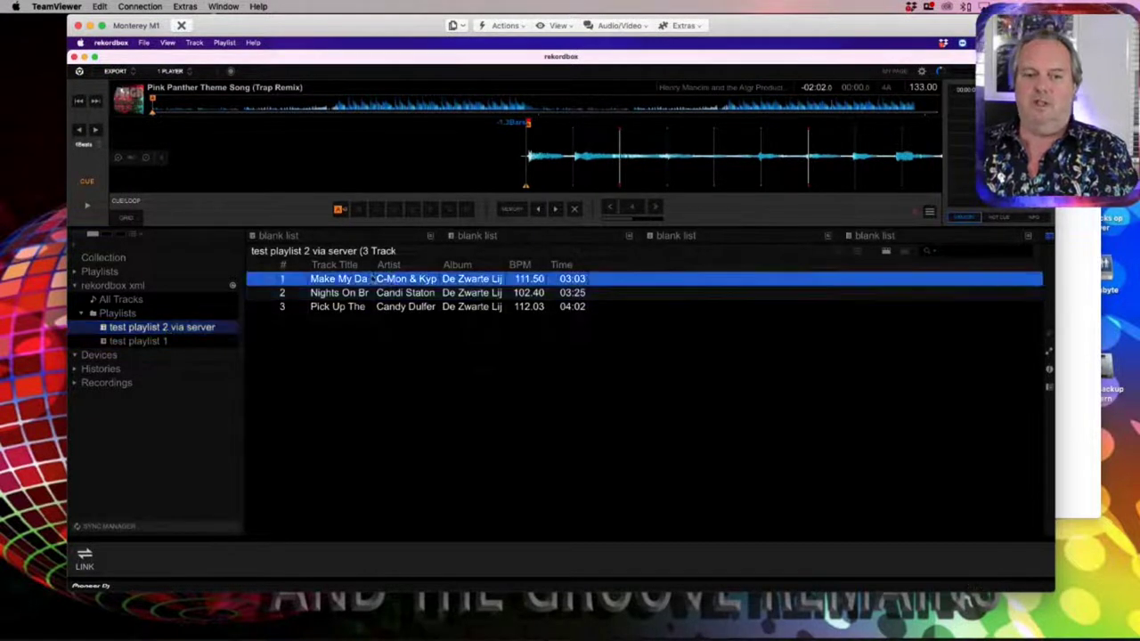
{"action": "left_click_drag", "start_coordinate": [514, 125], "coordinate": [515, 129]}
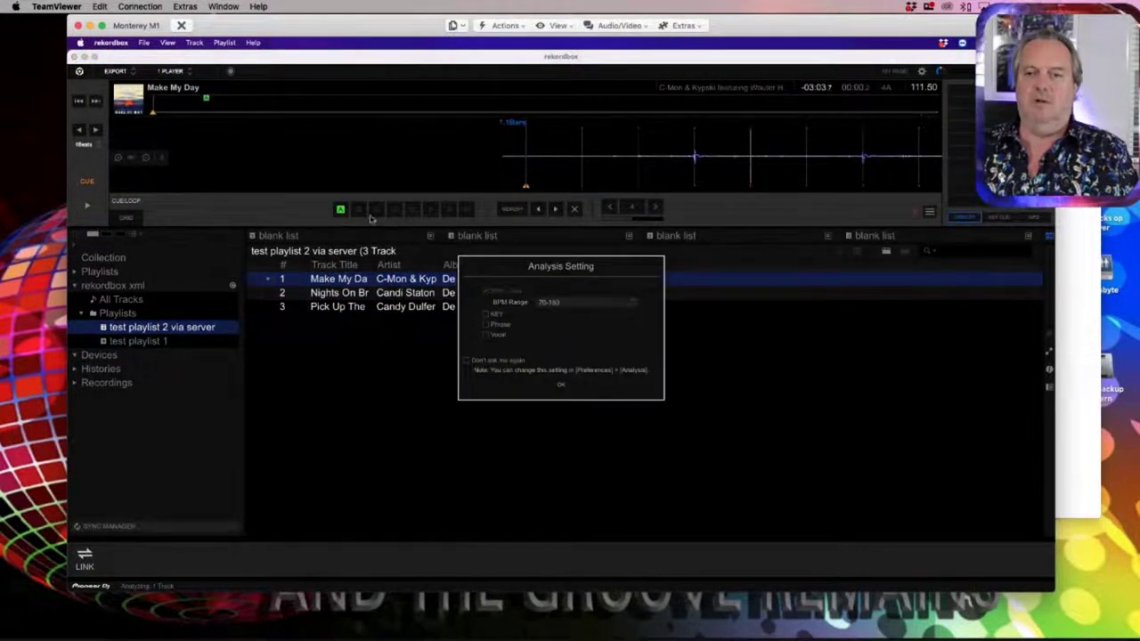
{"action": "left_click", "coordinate": [551, 388]}
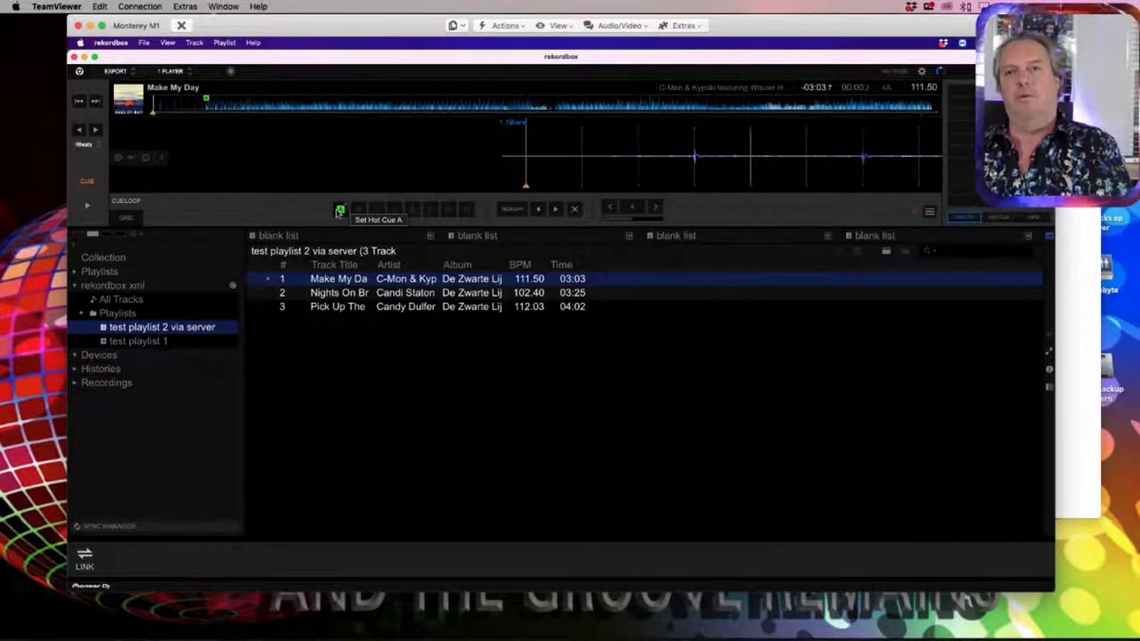
- In the track analysis preferences, disable BPM / Grid and enable Phrase and Vocal, and close the preferences
{"action": "left_click", "coordinate": [111, 43]}
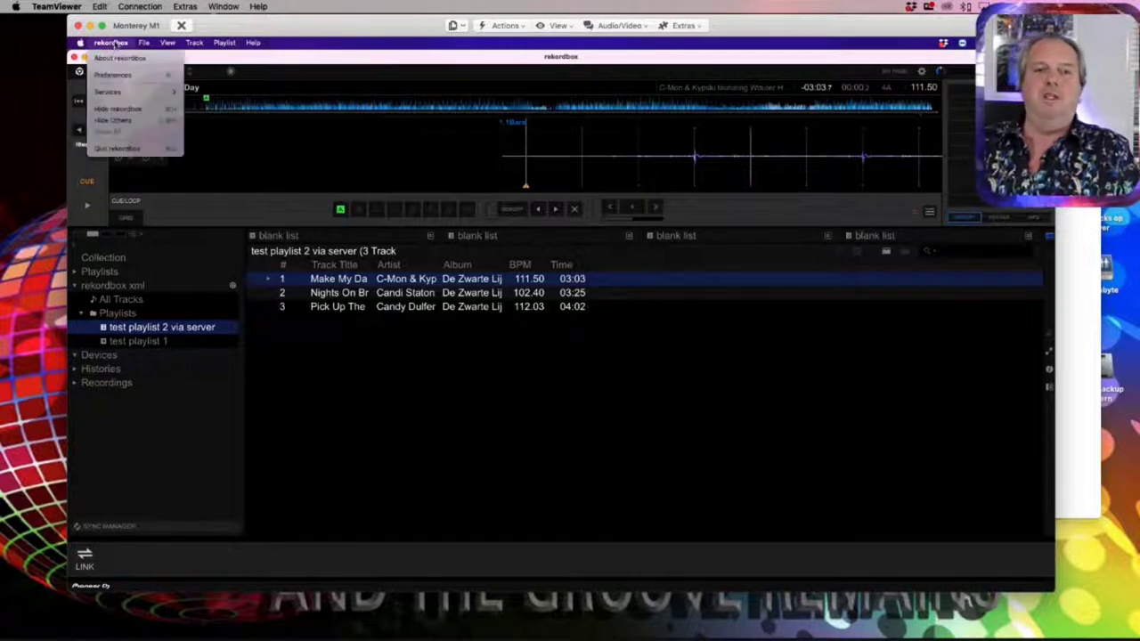
{"action": "left_click", "coordinate": [114, 76]}
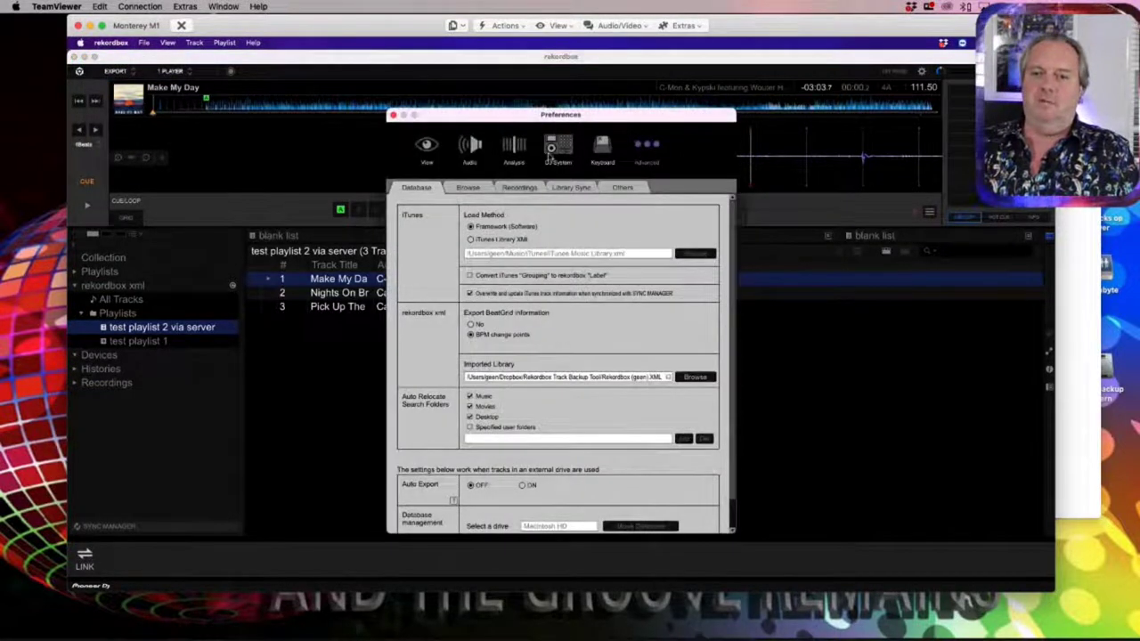
{"action": "left_click", "coordinate": [520, 168]}
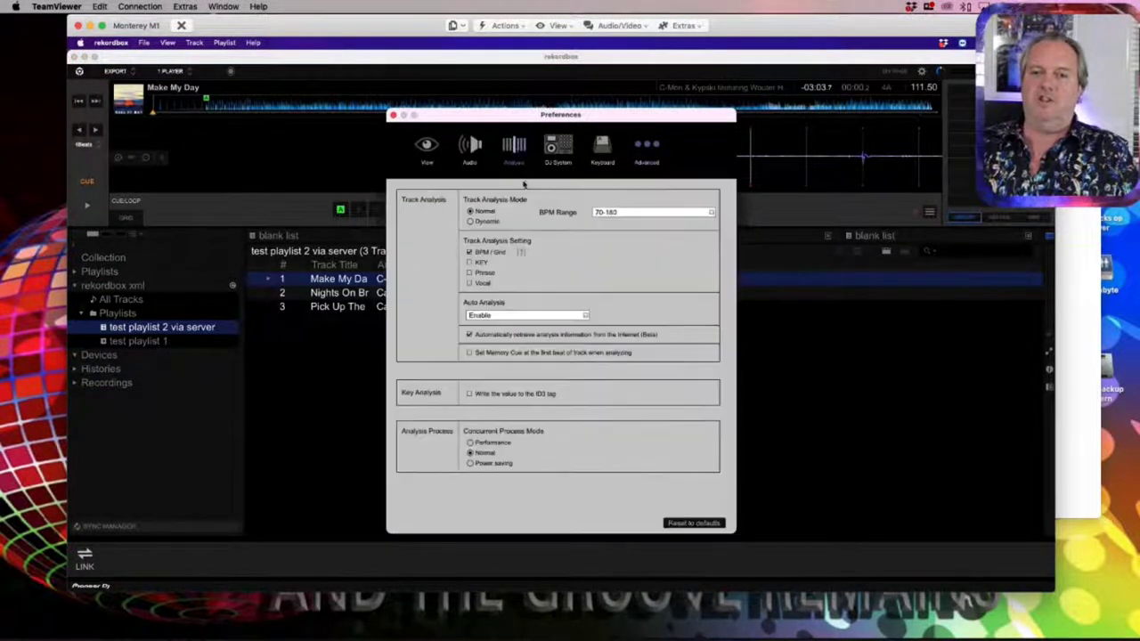
{"action": "left_click", "coordinate": [470, 283]}
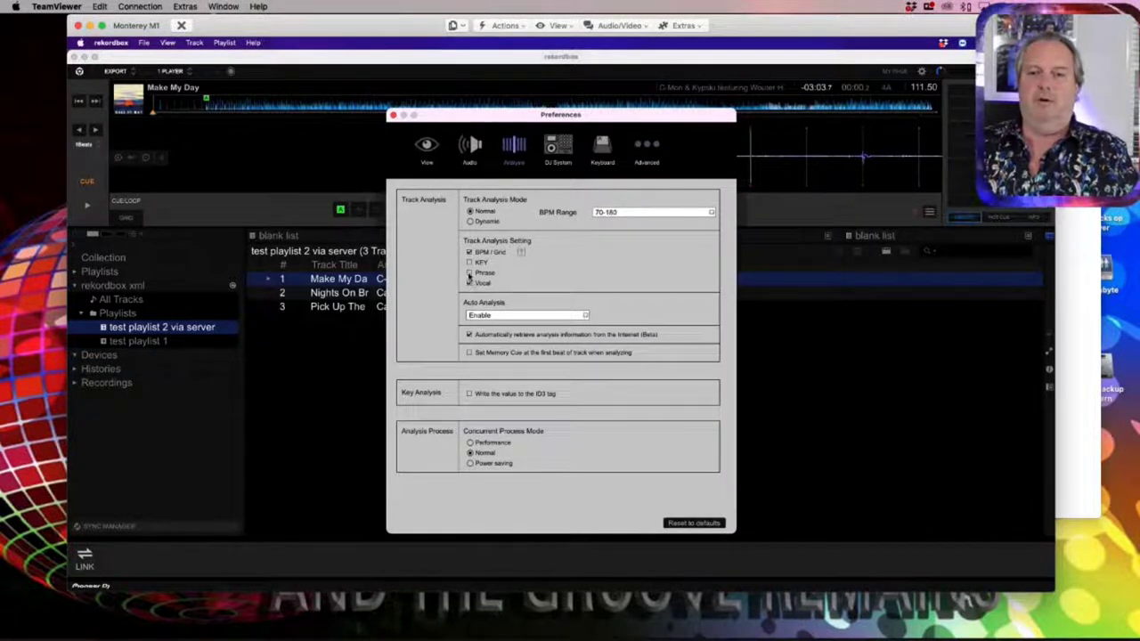
{"action": "left_click", "coordinate": [469, 252]}
{"action": "left_click", "coordinate": [469, 273]}
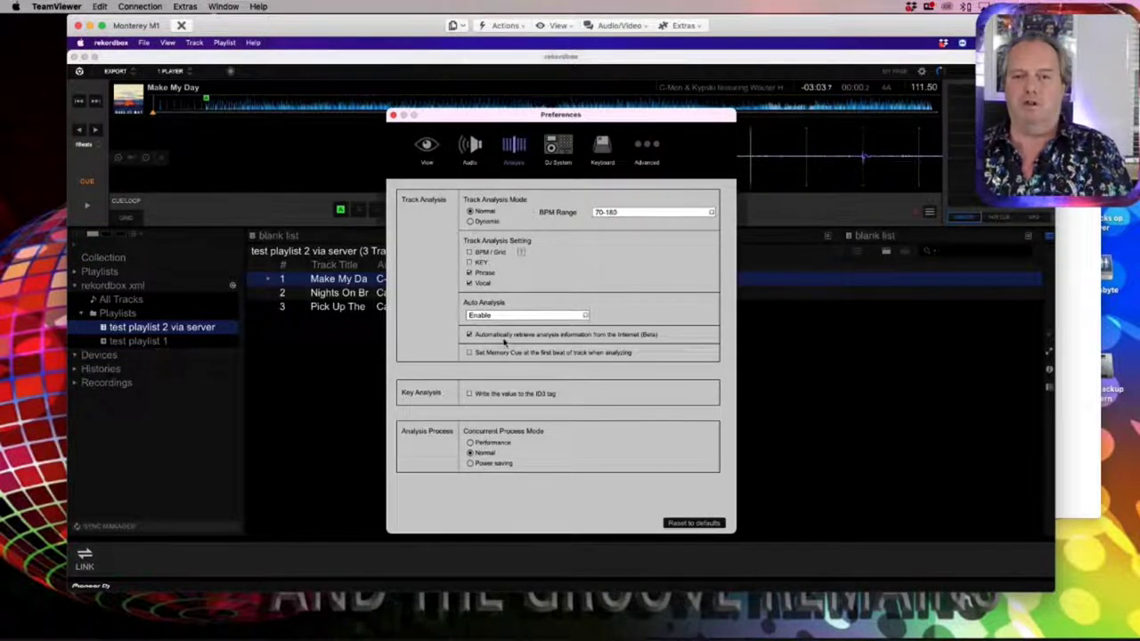
{"action": "left_click", "coordinate": [380, 344]}
{"action": "left_click", "coordinate": [391, 333]}
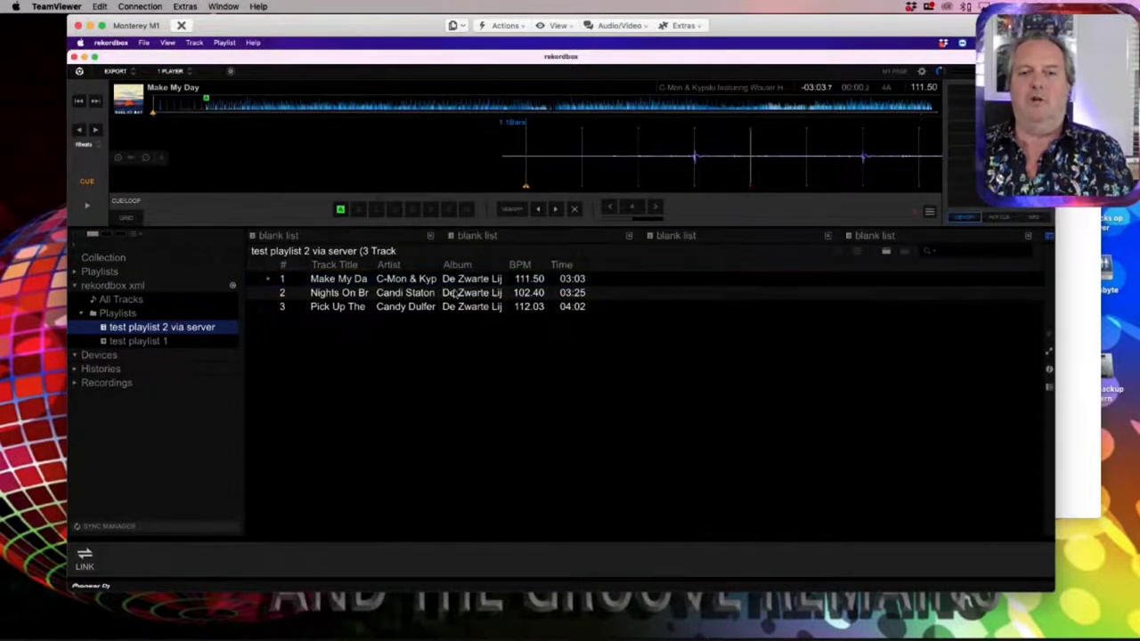
- Load Nights On Broadway into the player, accept the analysis settings, and select the third track of the playlist
{"action": "left_click_drag", "start_coordinate": [450, 294], "coordinate": [515, 150]}
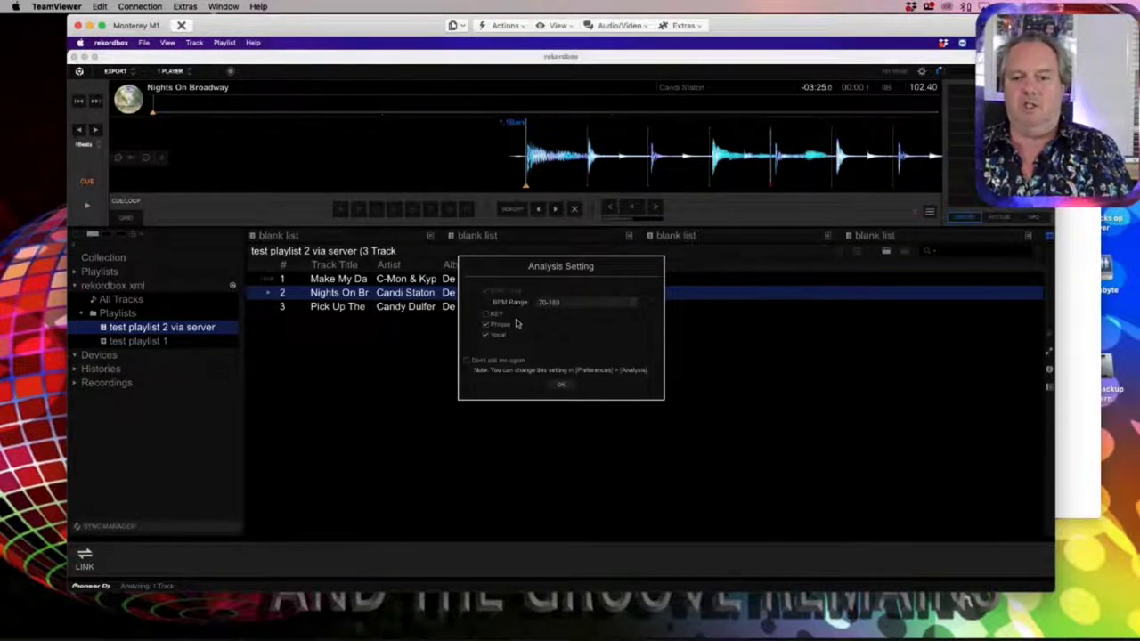
{"action": "key", "text": "Return"}
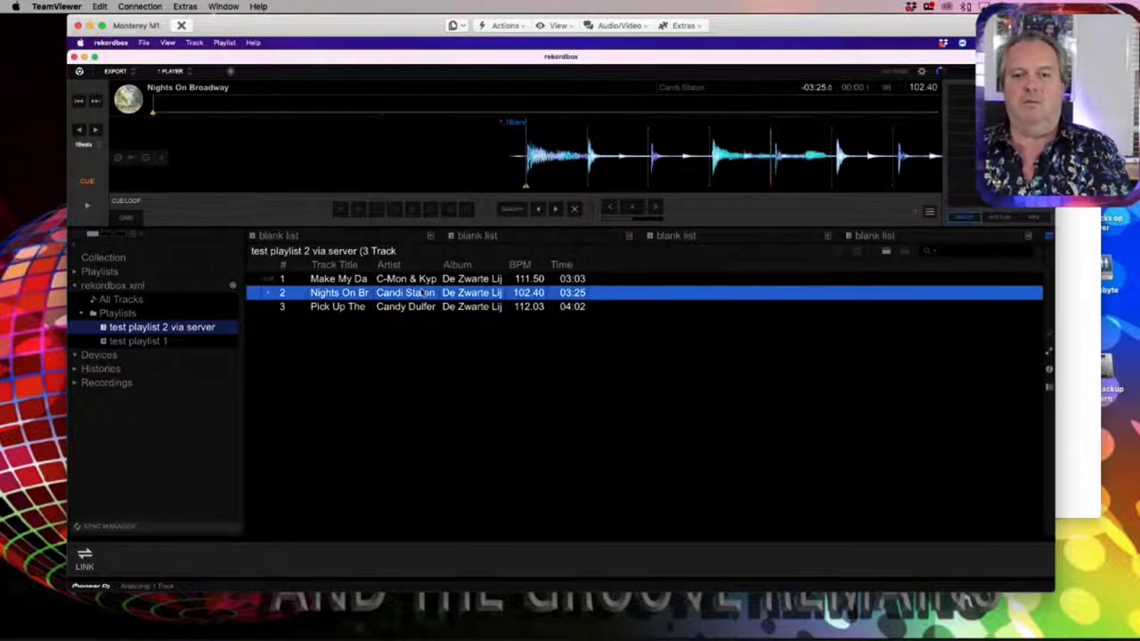
{"action": "right_click", "coordinate": [424, 293]}
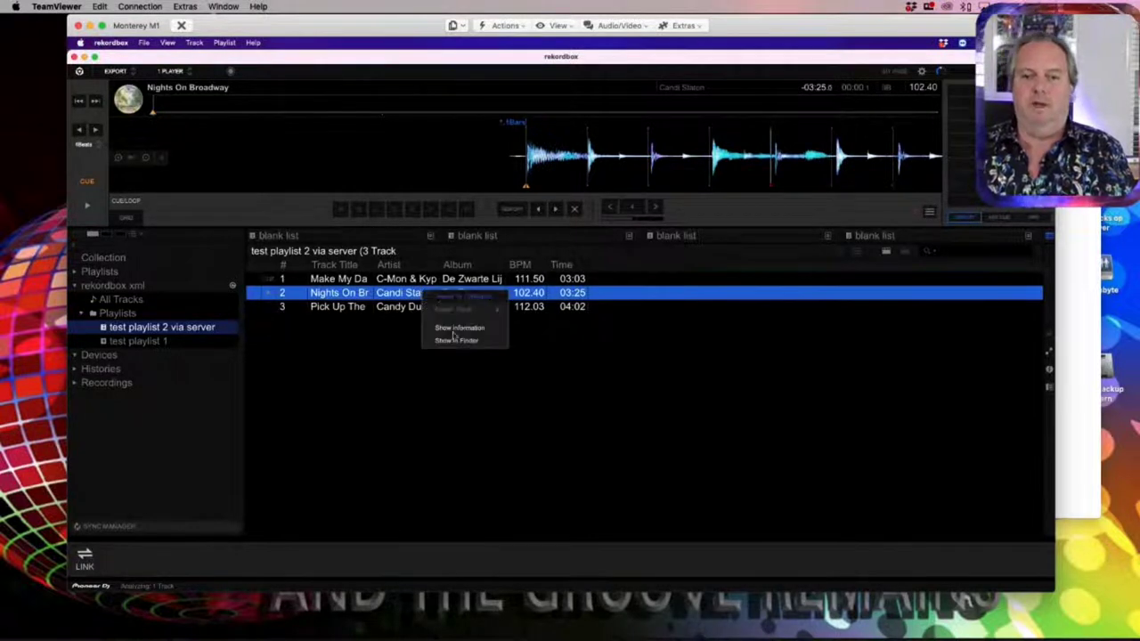
{"action": "left_click", "coordinate": [568, 397]}
{"action": "left_click", "coordinate": [361, 310]}
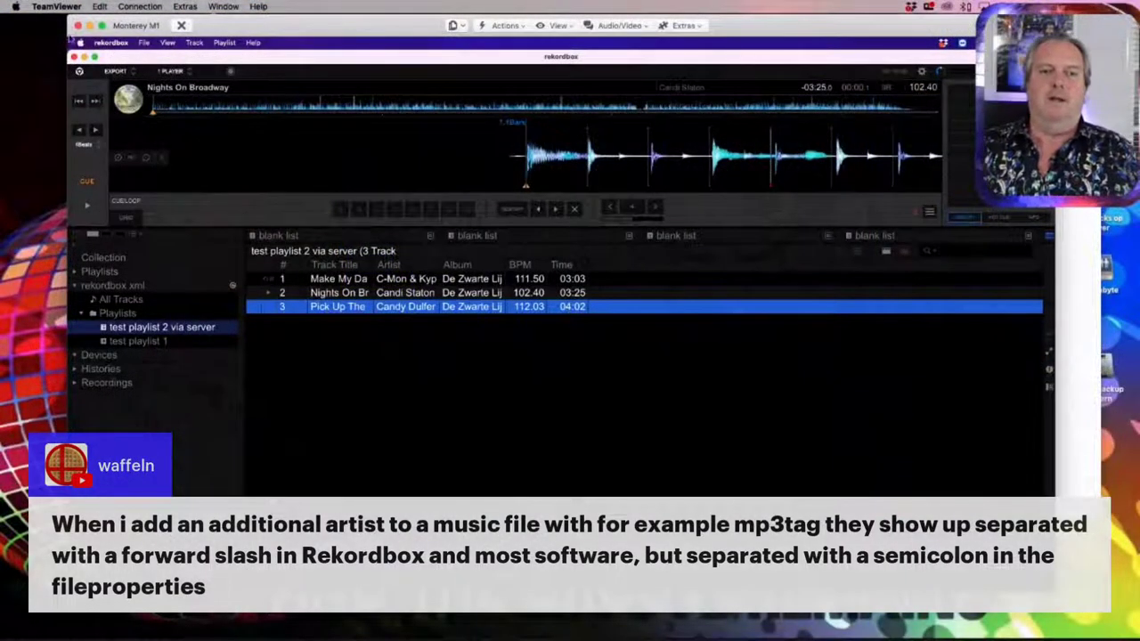
- Close the remote window of the second Mac and return to the untitled text document on the first Mac
{"action": "left_click", "coordinate": [77, 25]}
{"action": "left_click", "coordinate": [478, 301]}
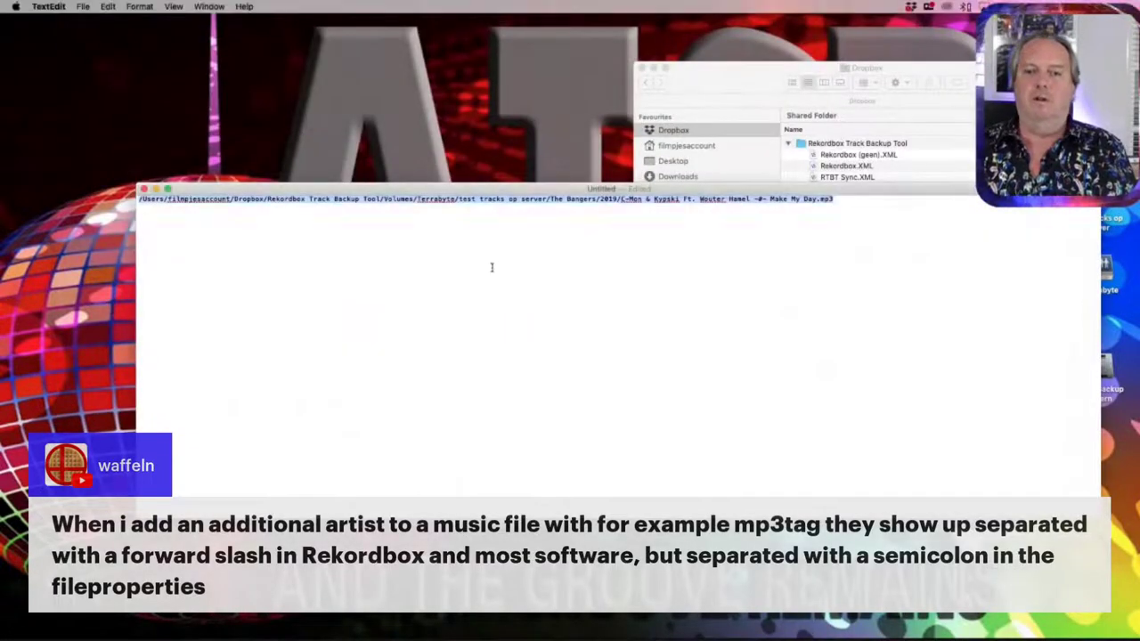
- Clear the path from the text document and copy the Candy Dulfer track from the Dropbox 2019 folder to the desktop
{"action": "triple_click", "coordinate": [515, 200]}
{"action": "key", "text": "BackSpace"}
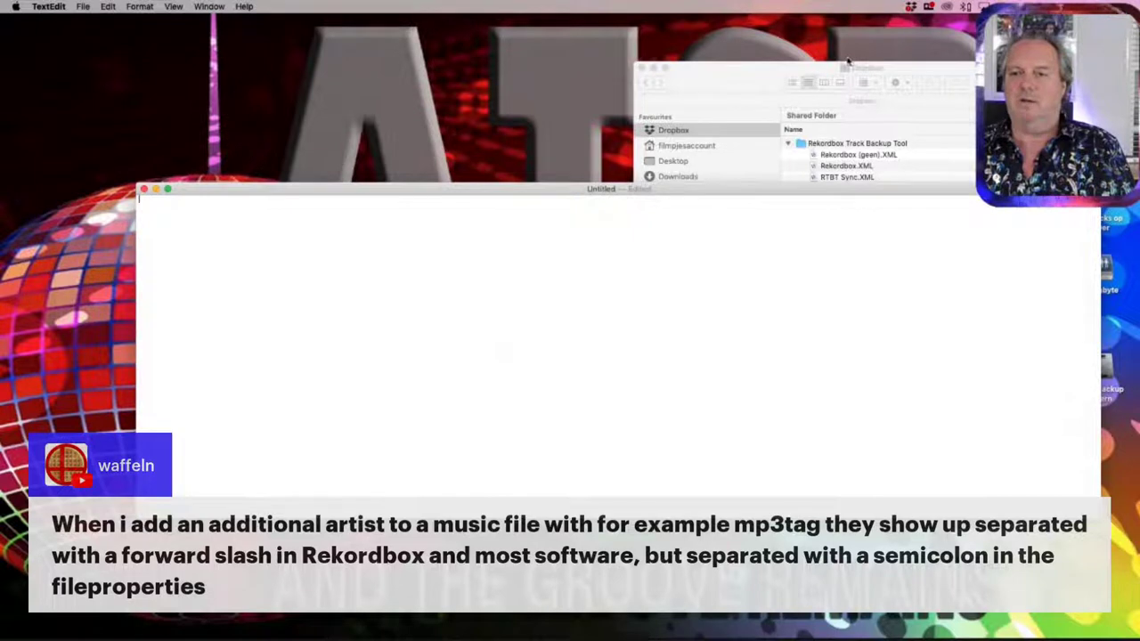
{"action": "left_click_drag", "start_coordinate": [851, 62], "coordinate": [695, 15]}
{"action": "left_click_drag", "start_coordinate": [770, 237], "coordinate": [224, 80]}
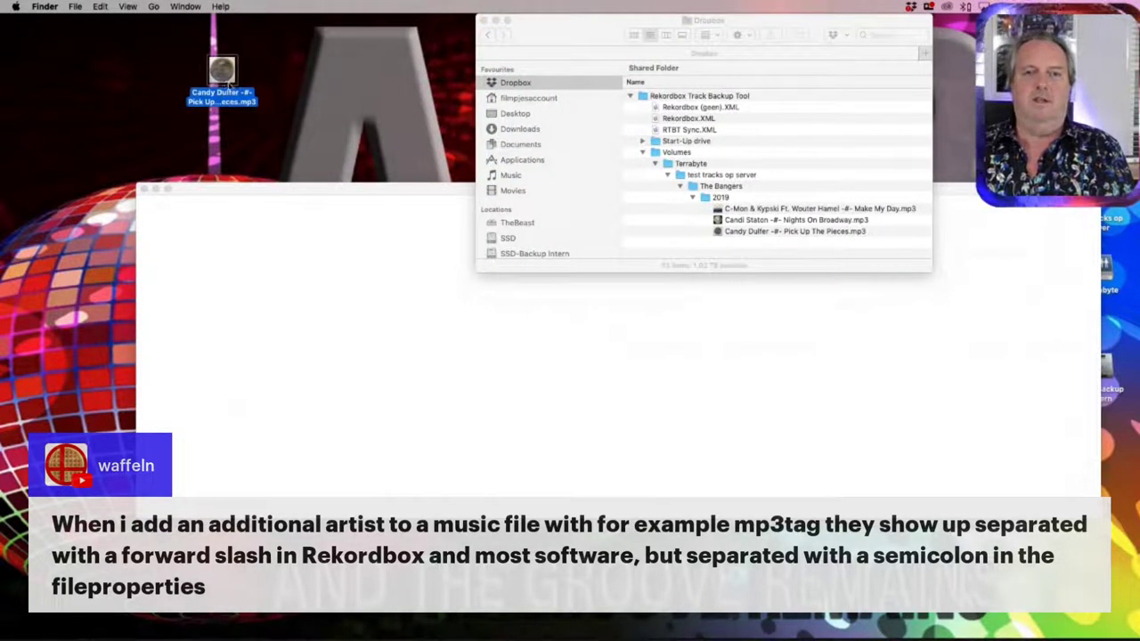
- Rename the Candy Dulfer MP3 on the desktop so that its file name begins with a forward slash
{"action": "key", "text": "Return"}
{"action": "key", "text": "Left"}
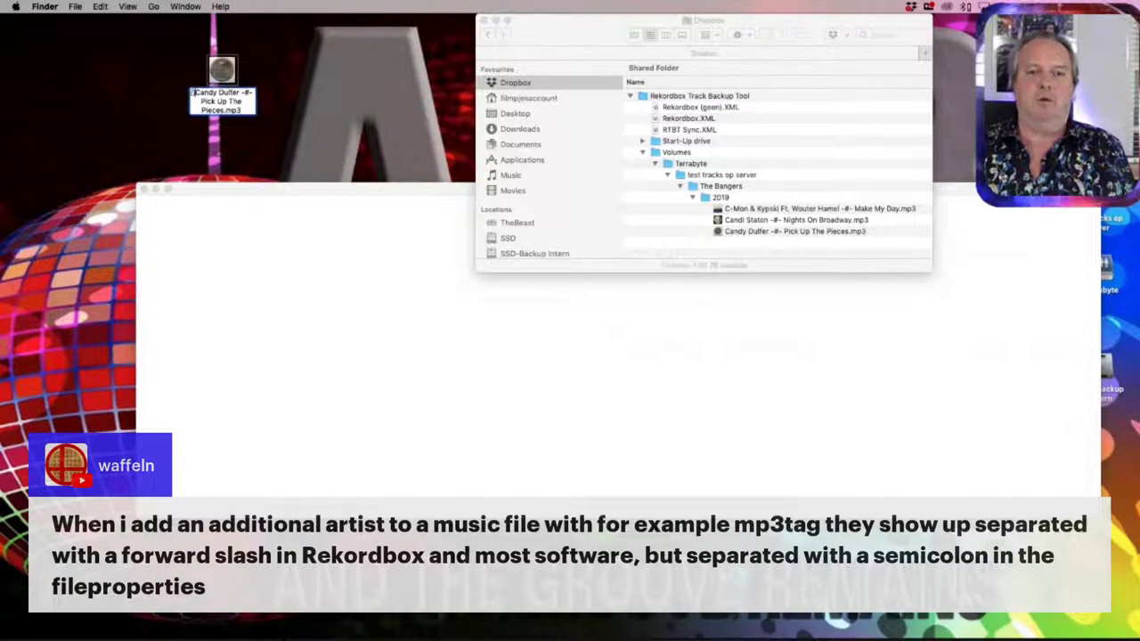
{"action": "type", "text": "/"}
{"action": "key", "text": "Return"}
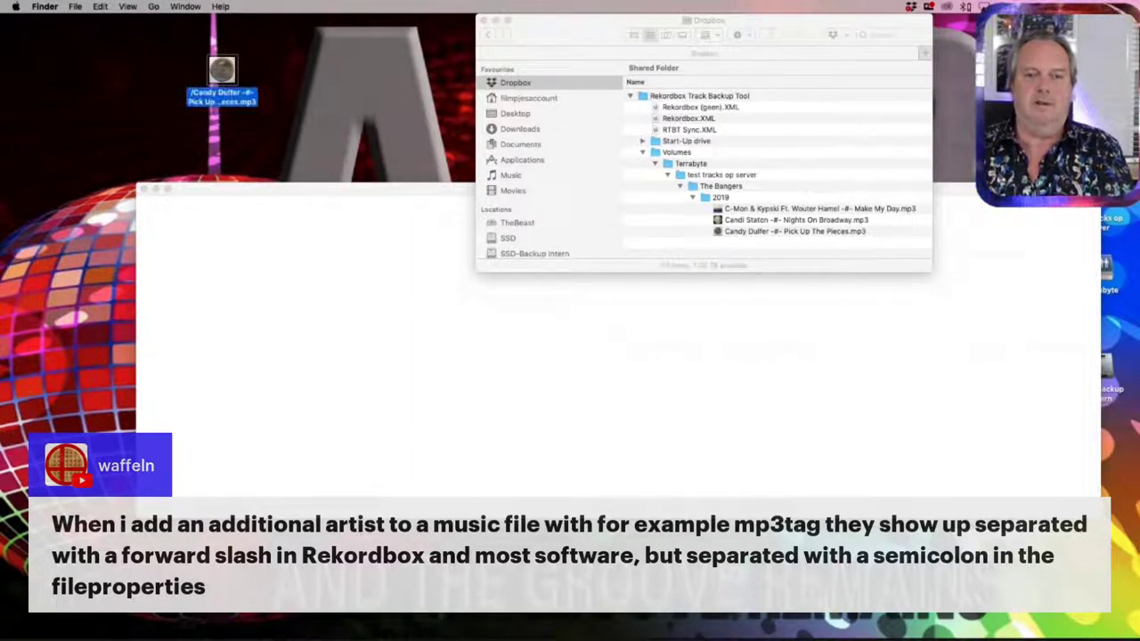
- Insert the renamed desktop track's file path into the empty text document and move the document window clear of the file
{"action": "left_click_drag", "start_coordinate": [232, 75], "coordinate": [242, 315]}
{"action": "left_click", "coordinate": [264, 328]}
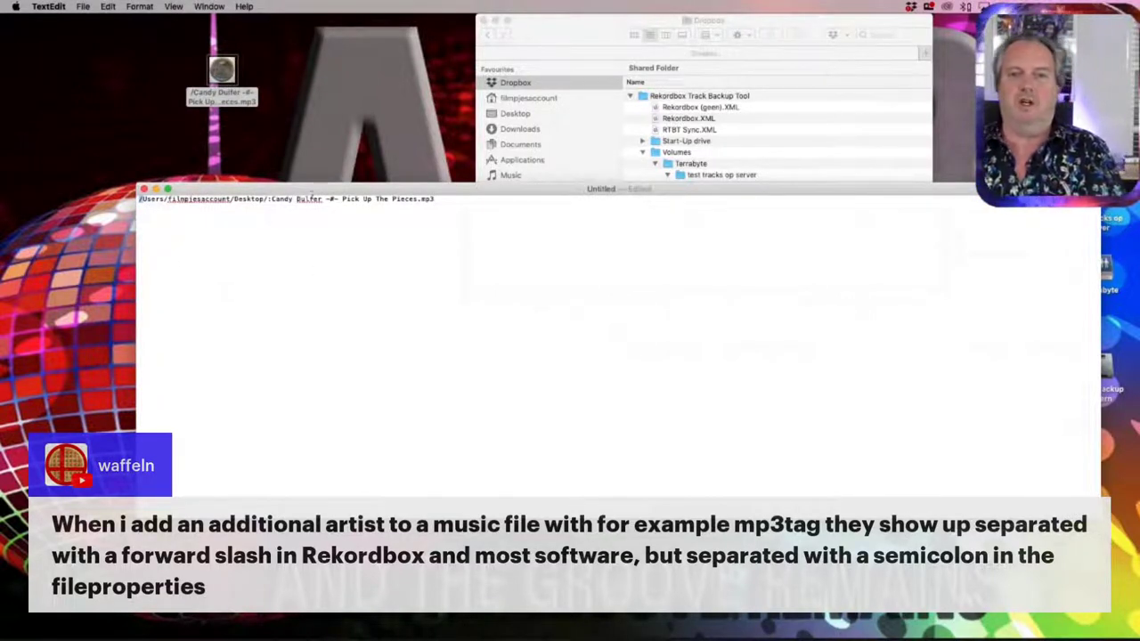
{"action": "left_click_drag", "start_coordinate": [512, 194], "coordinate": [778, 155]}
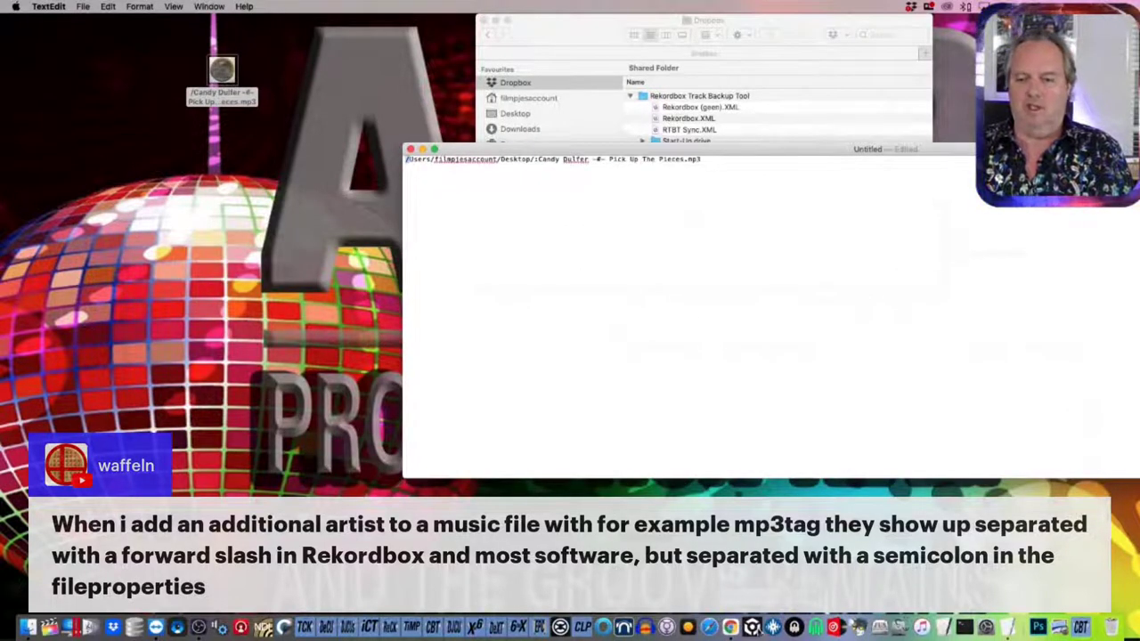
- Switch to rekordbox and create a new playlist with the default name Untitled Playlist
{"action": "left_click", "coordinate": [753, 627]}
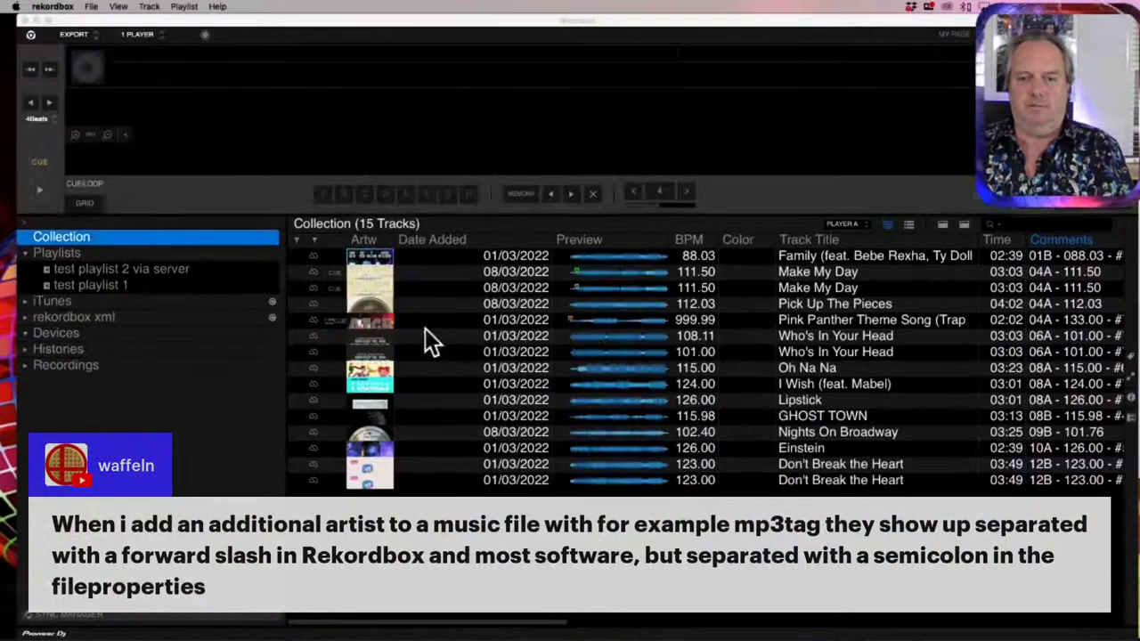
{"action": "right_click", "coordinate": [114, 258]}
{"action": "left_click", "coordinate": [124, 285]}
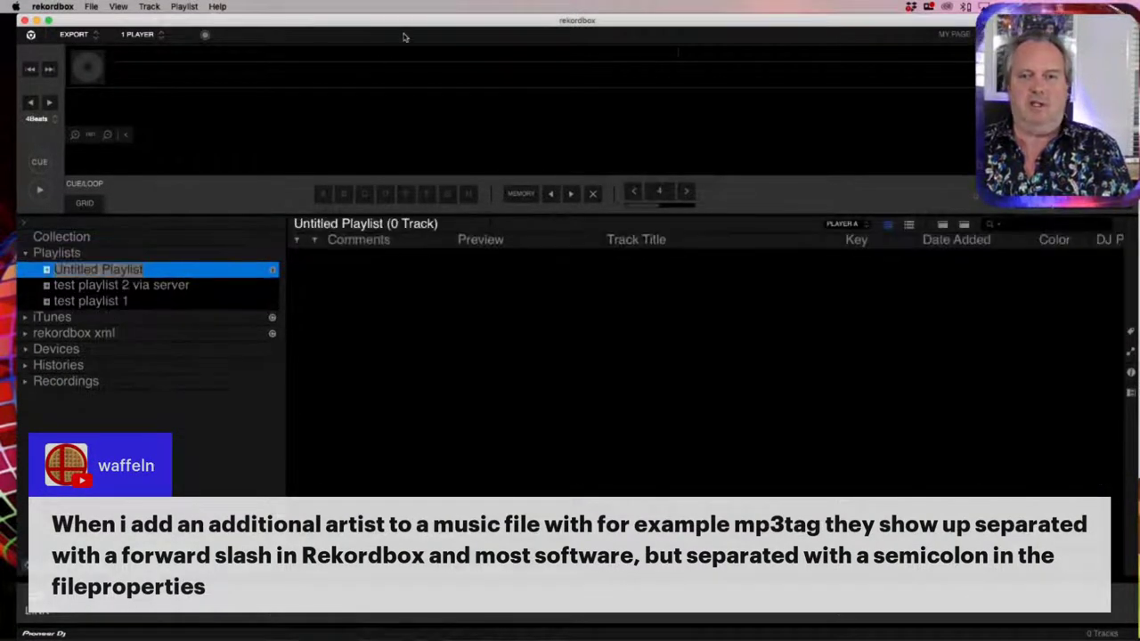
{"action": "key", "text": "Return"}
- Import the slash-named track from the desktop into Untitled Playlist and show the track's information
{"action": "double_click", "coordinate": [390, 22]}
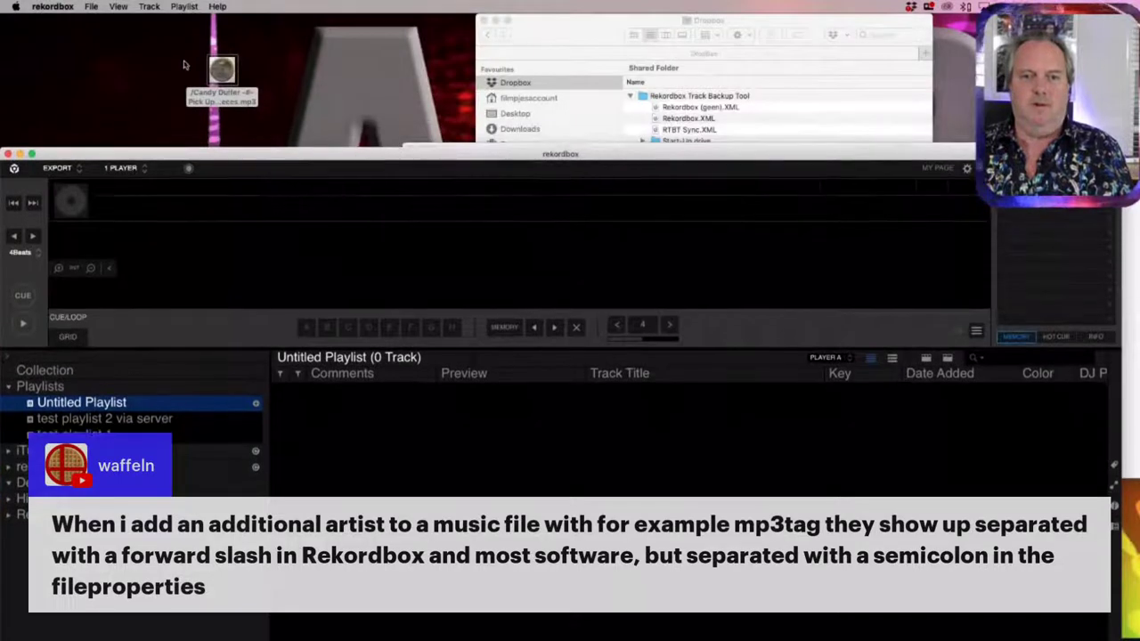
{"action": "left_click_drag", "start_coordinate": [383, 437], "coordinate": [385, 439]}
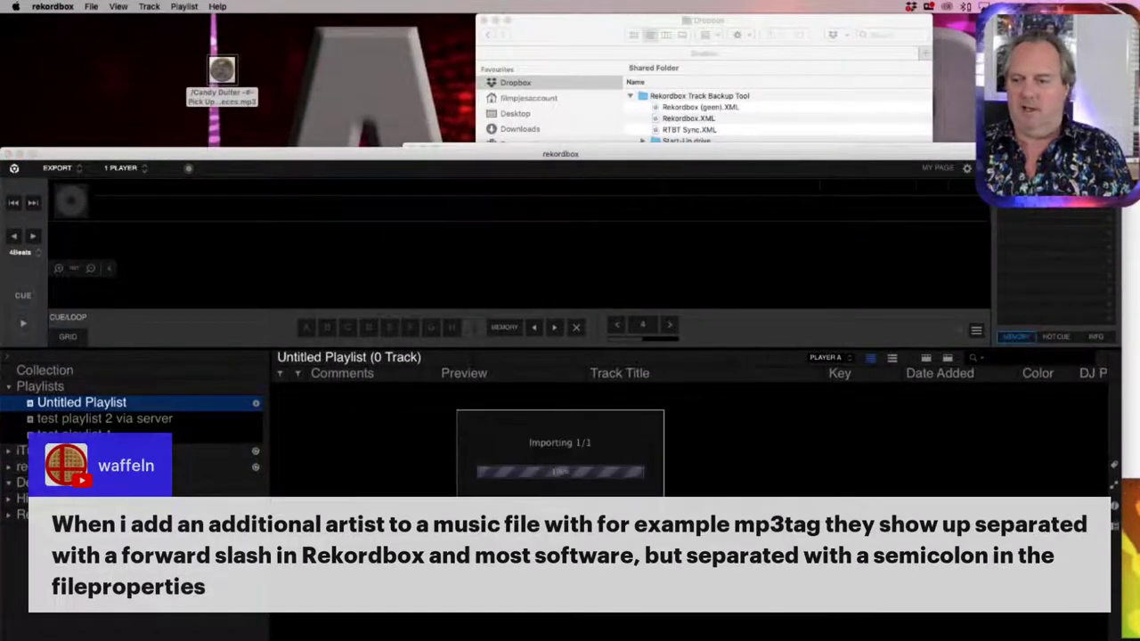
{"action": "left_click", "coordinate": [860, 393]}
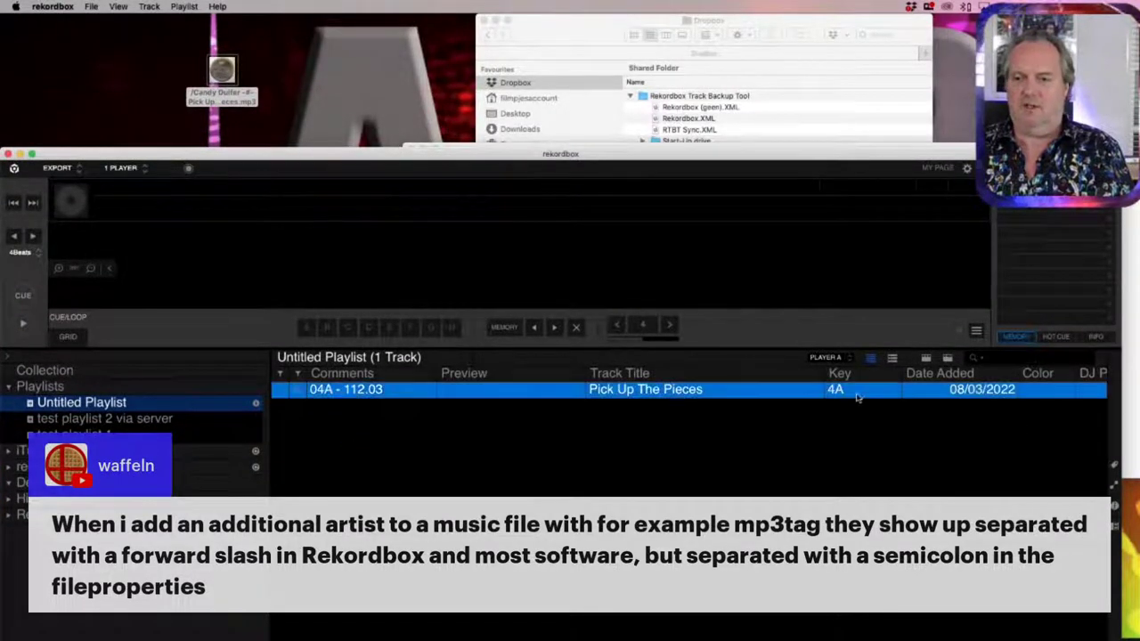
{"action": "left_click", "coordinate": [1114, 510]}
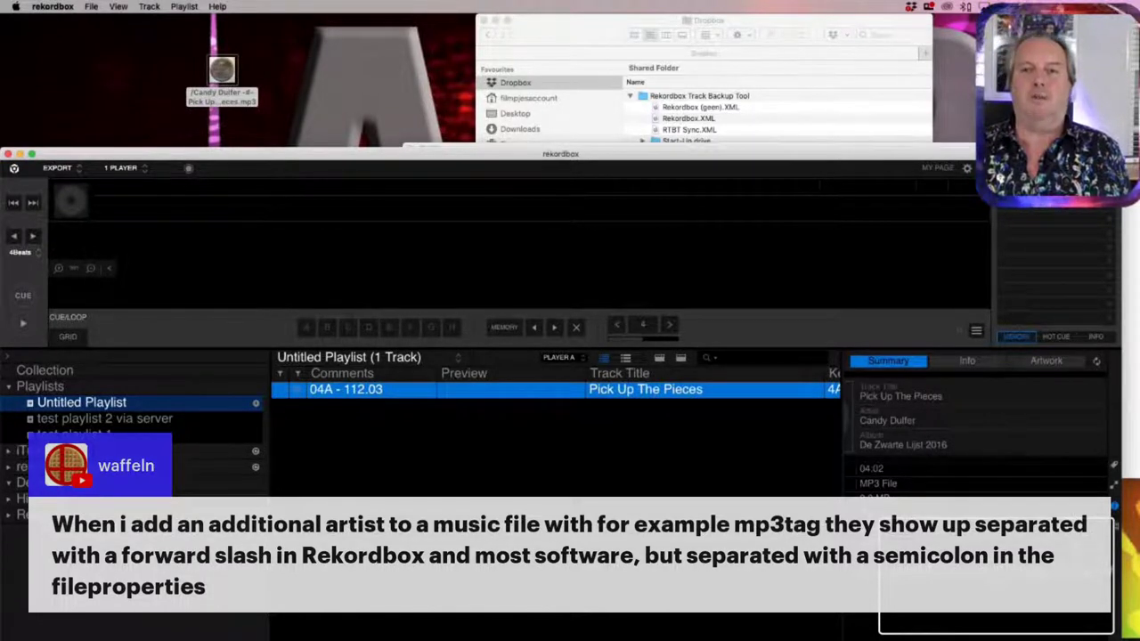
- Return to the text document, and try to rename the desktop track with a leading colon instead of the slash
{"action": "key", "text": "super+Tab"}
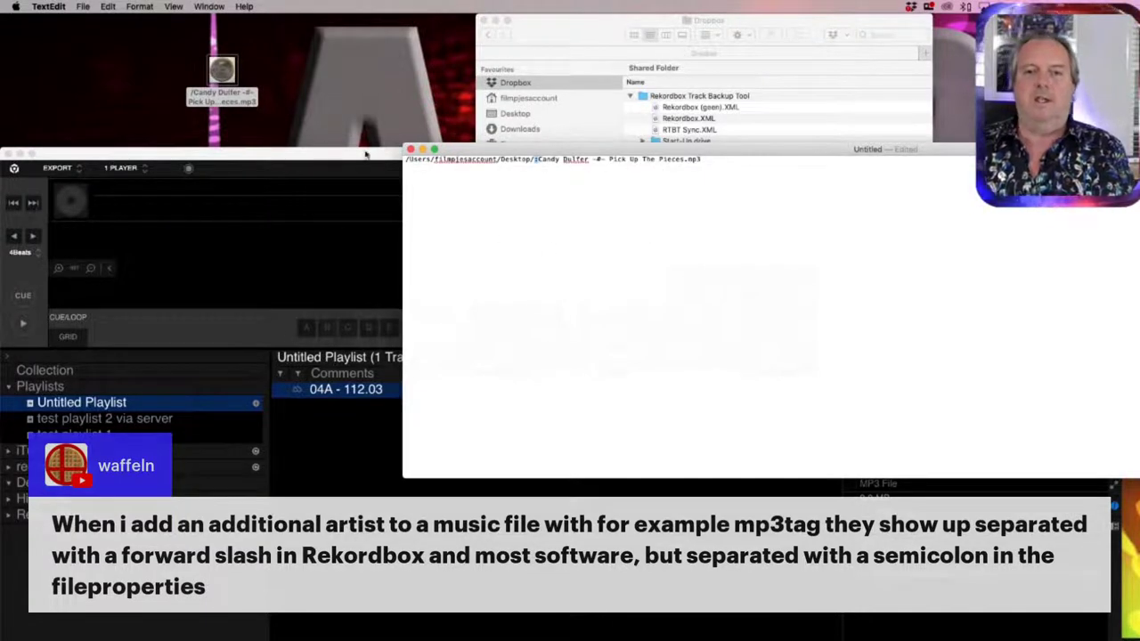
{"action": "left_click", "coordinate": [205, 99]}
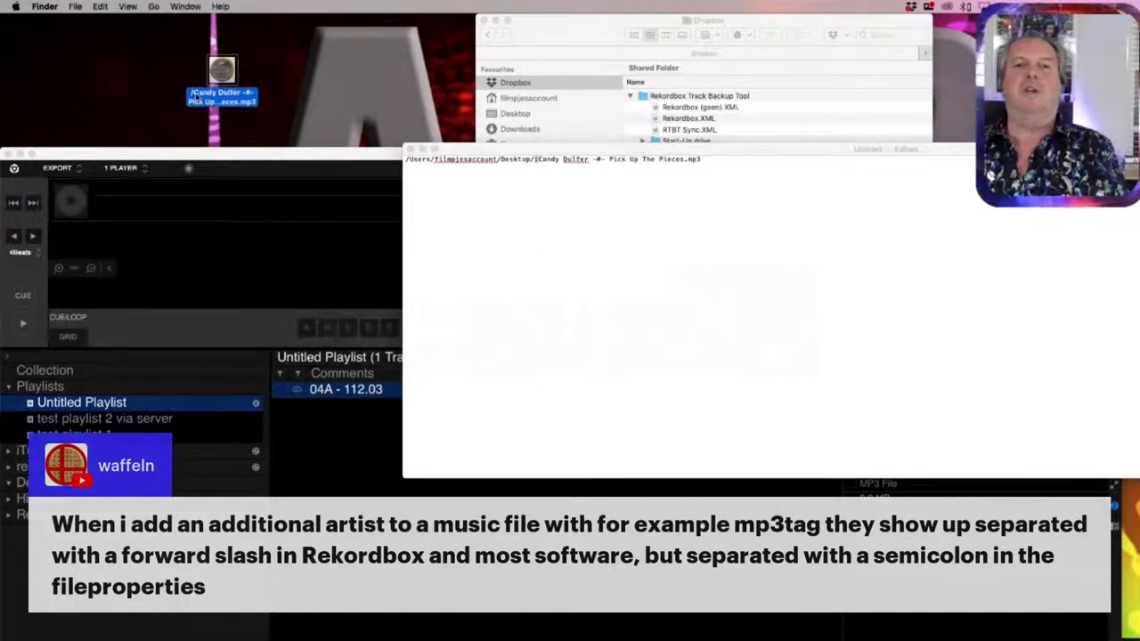
{"action": "left_click", "coordinate": [194, 95]}
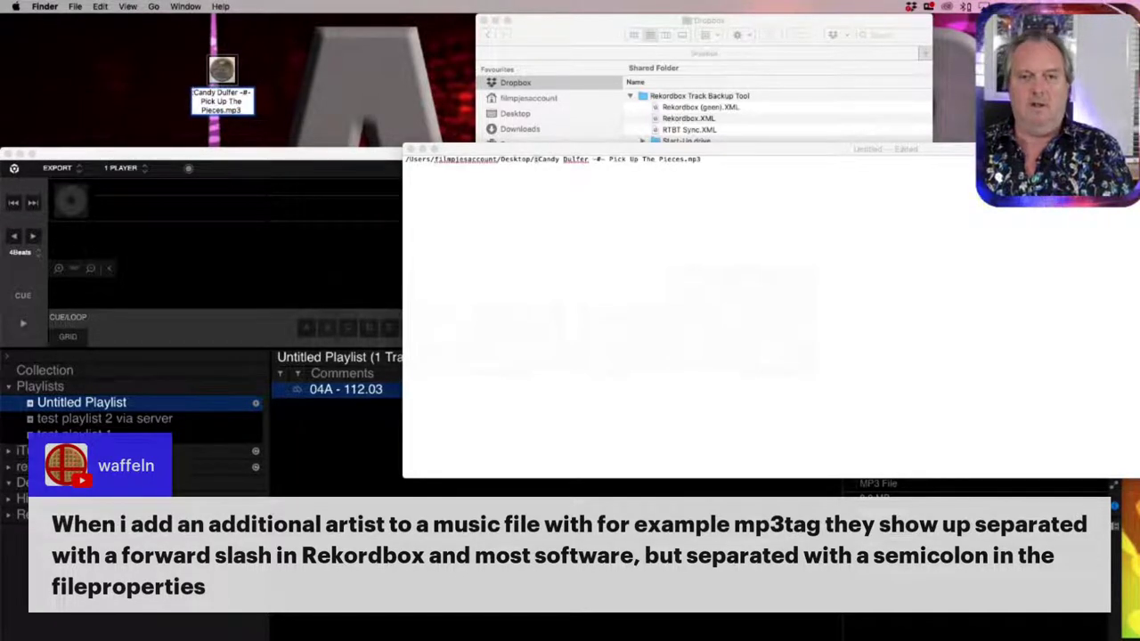
{"action": "key", "text": "Return"}
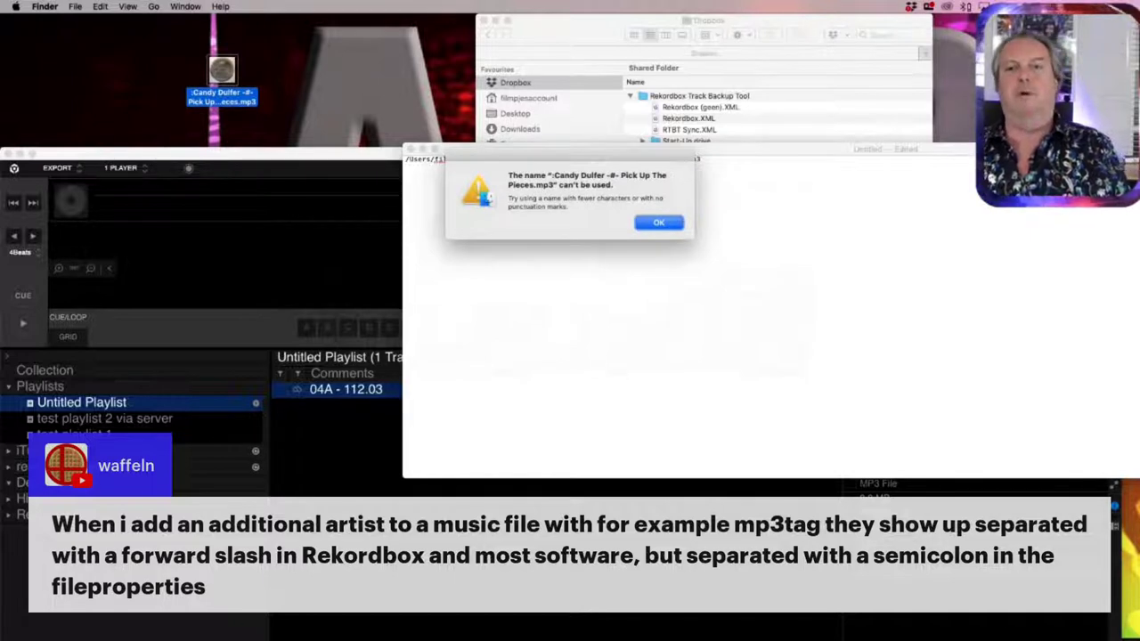
{"action": "key", "text": "Return"}
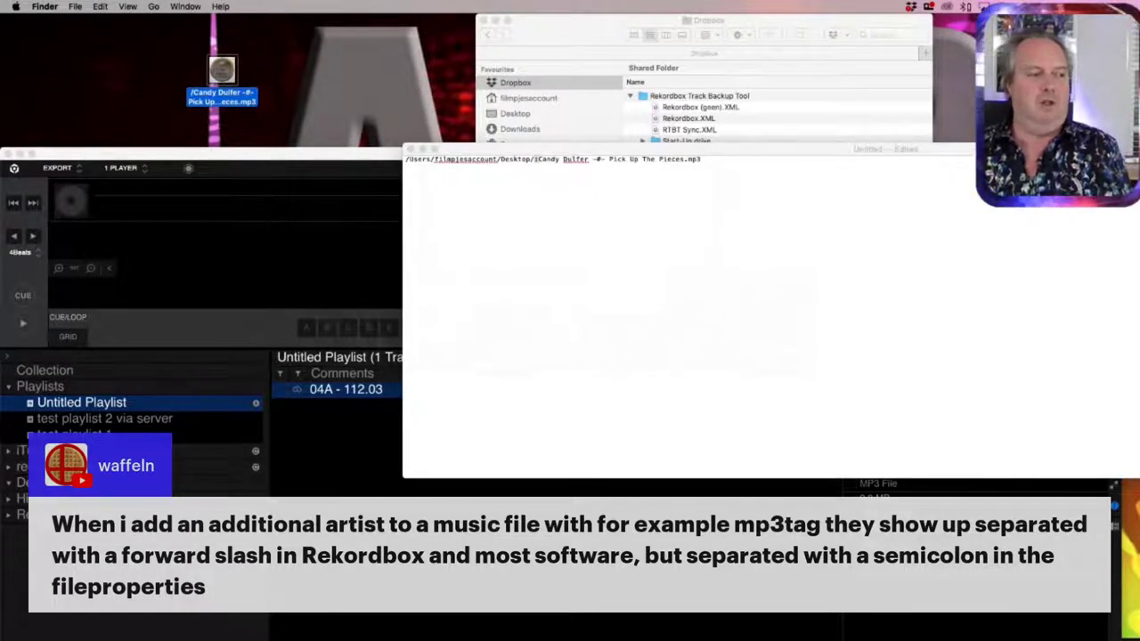
{"action": "left_click", "coordinate": [846, 330]}
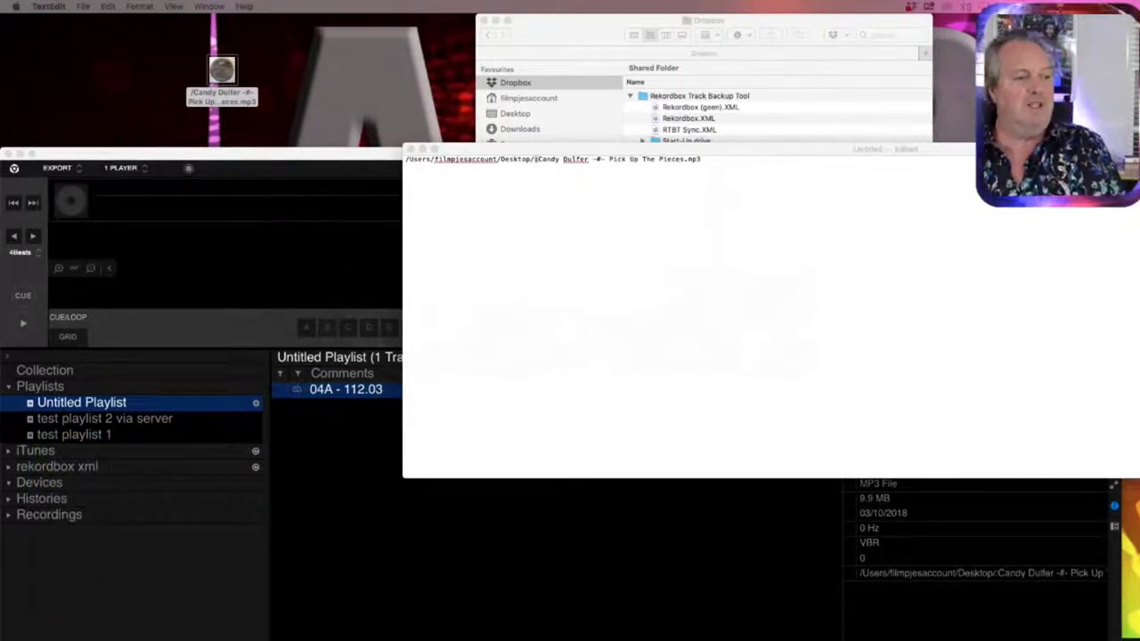
{"action": "left_click", "coordinate": [575, 276]}
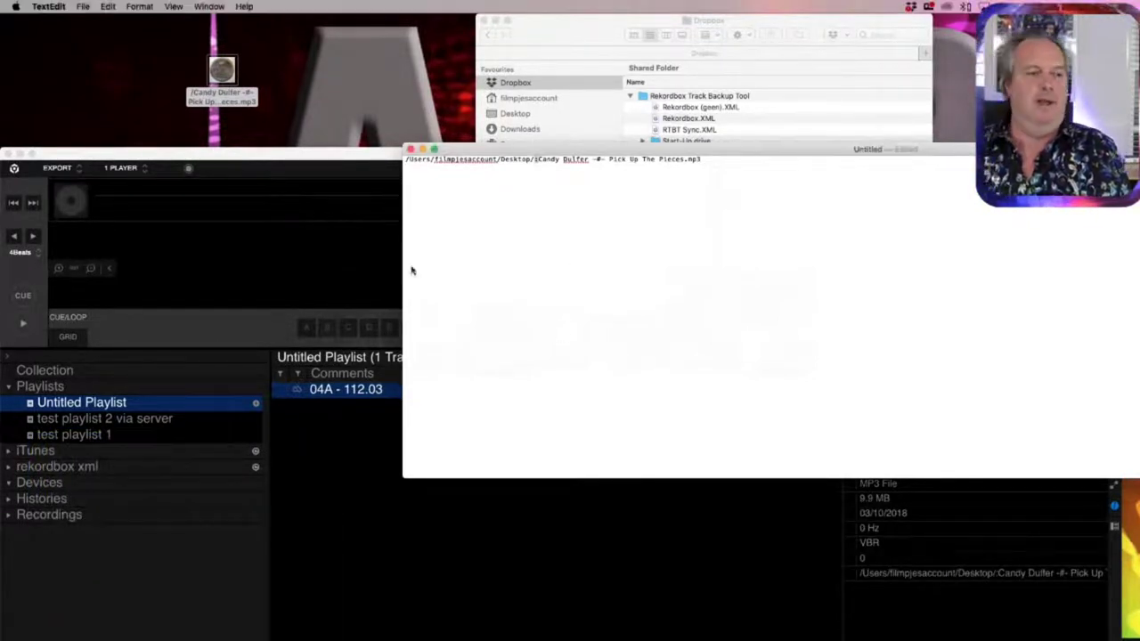
{"action": "key", "text": "super+Tab"}
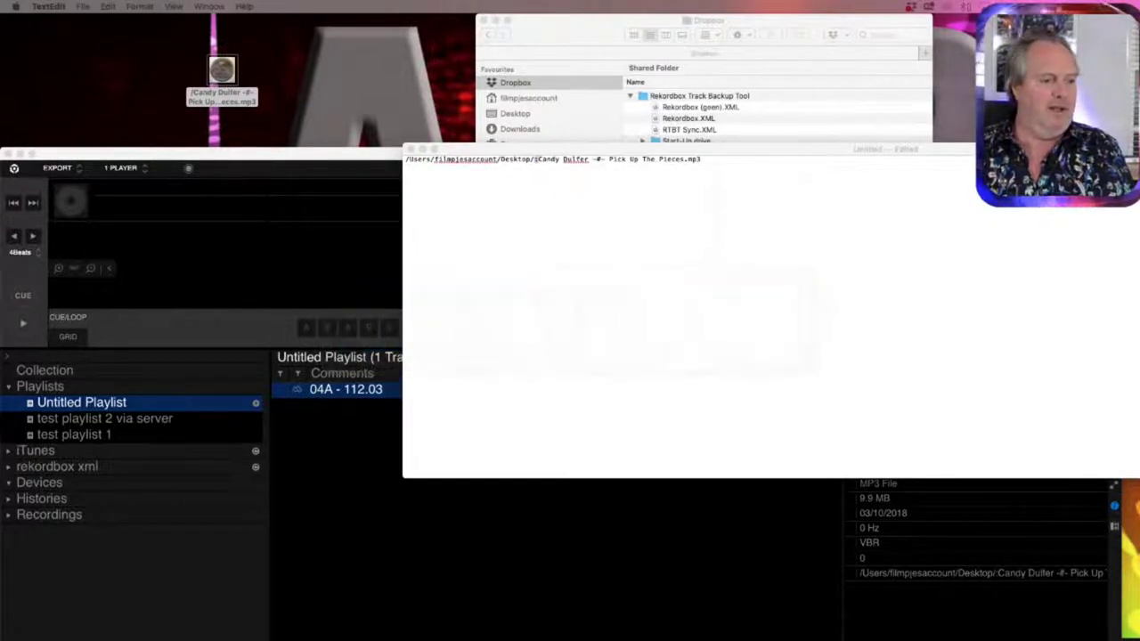
{"action": "key", "text": "super+Tab"}
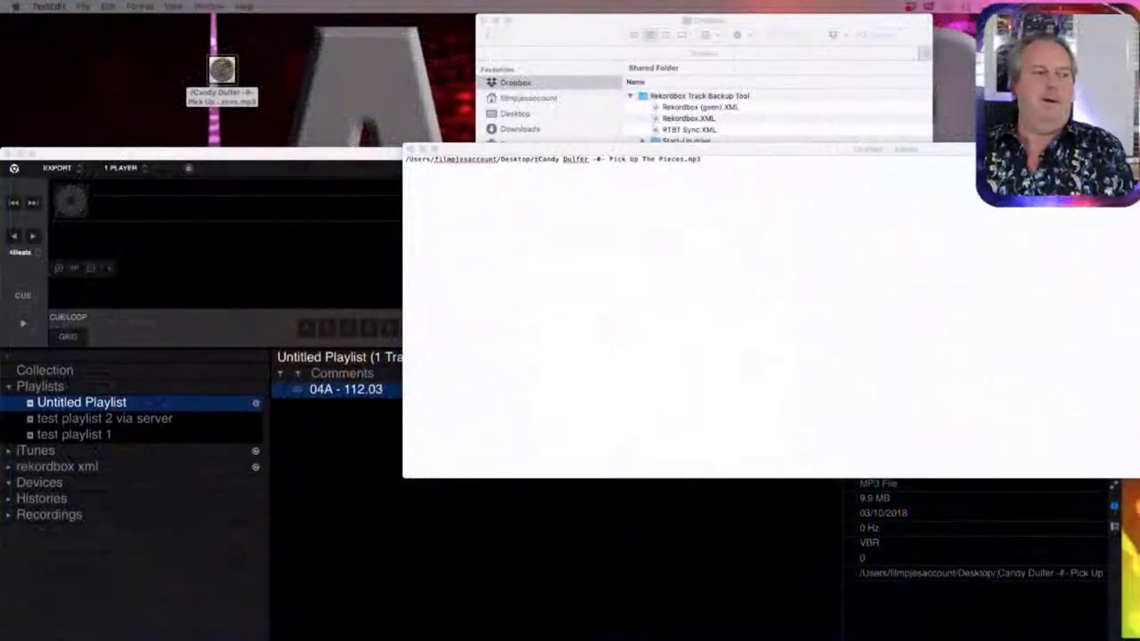
{"action": "left_click", "coordinate": [461, 210]}
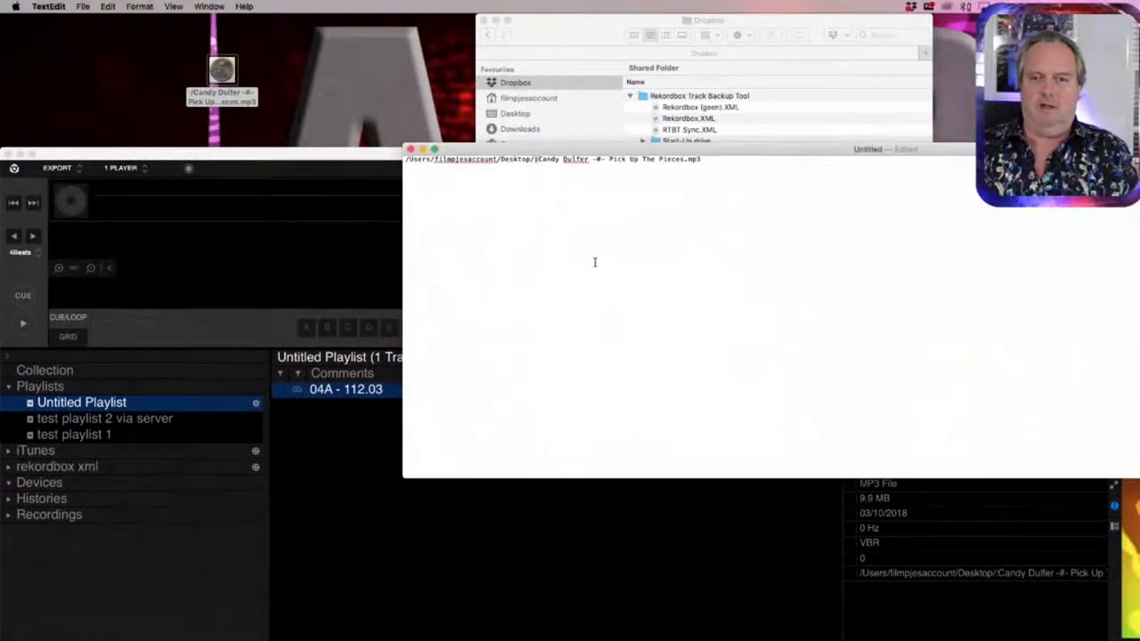
- Close the text document without keeping it, hide rekordbox, and close the Dropbox folder window
{"action": "key", "text": "super+w"}
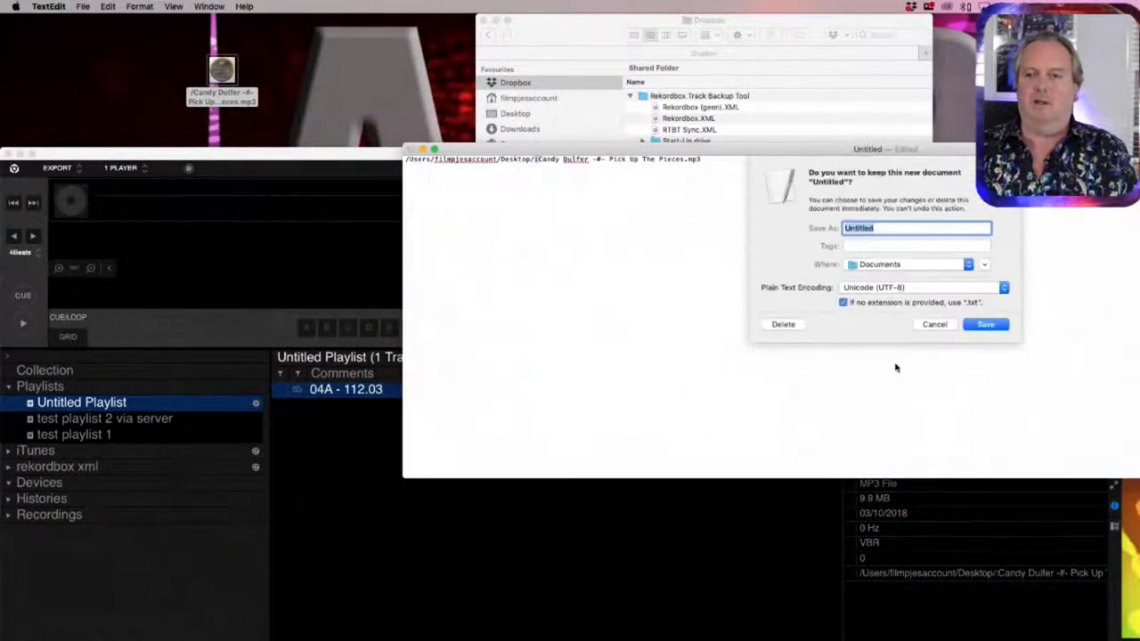
{"action": "left_click", "coordinate": [779, 324]}
{"action": "key", "text": "super+h"}
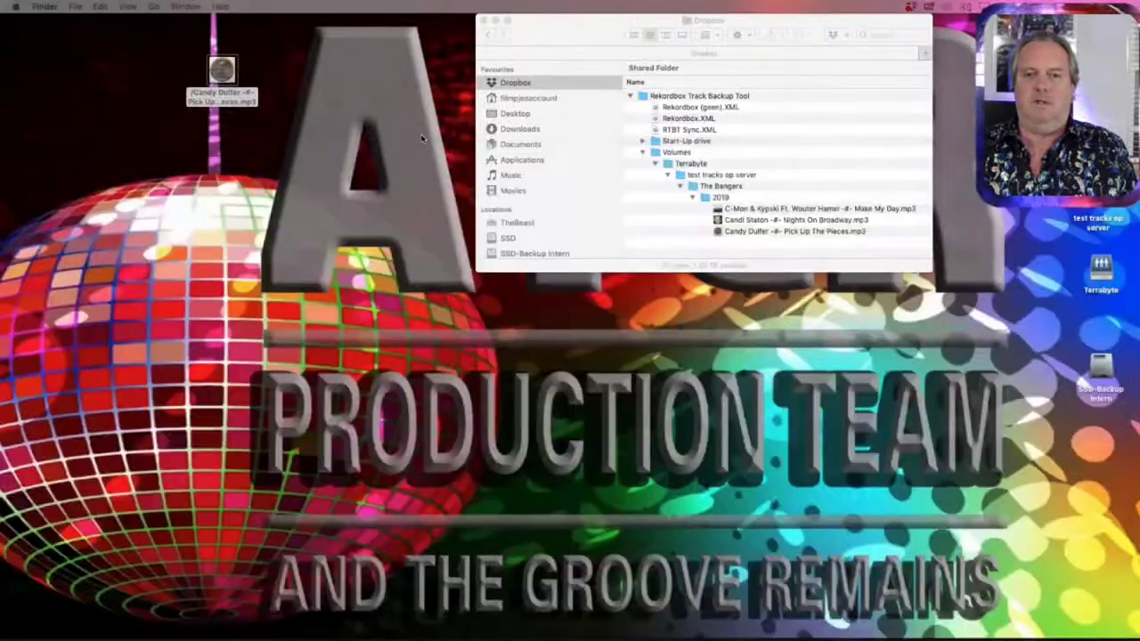
{"action": "key", "text": "super+w"}
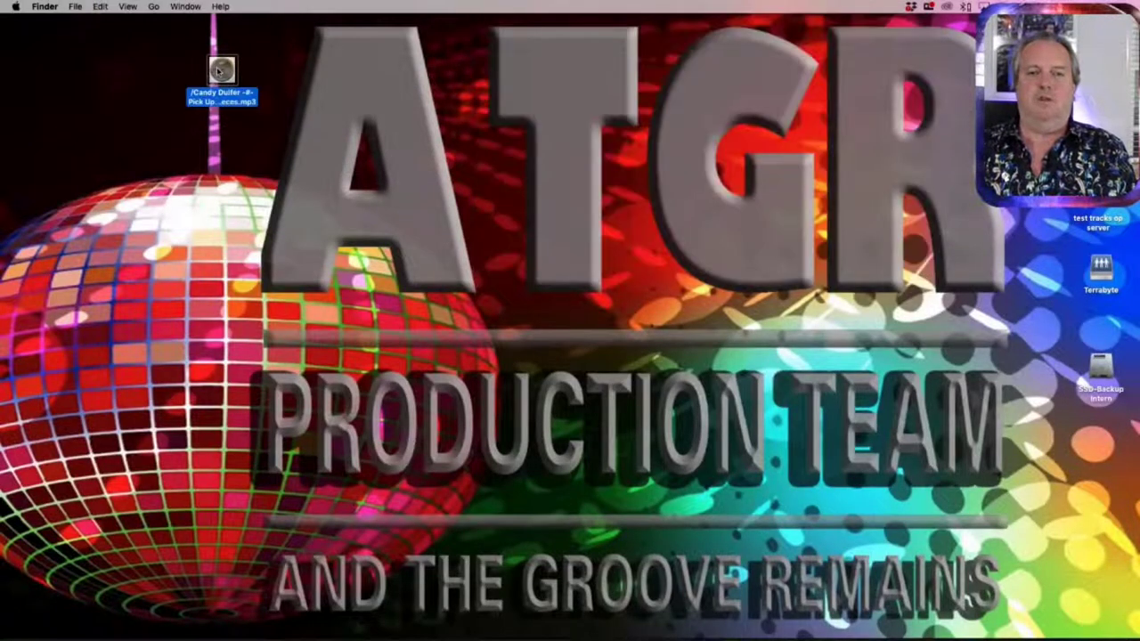
- Move the Candy Dulfer track to a free spot on the desktop and rename it track.mp3
{"action": "left_click_drag", "start_coordinate": [219, 71], "coordinate": [453, 80]}
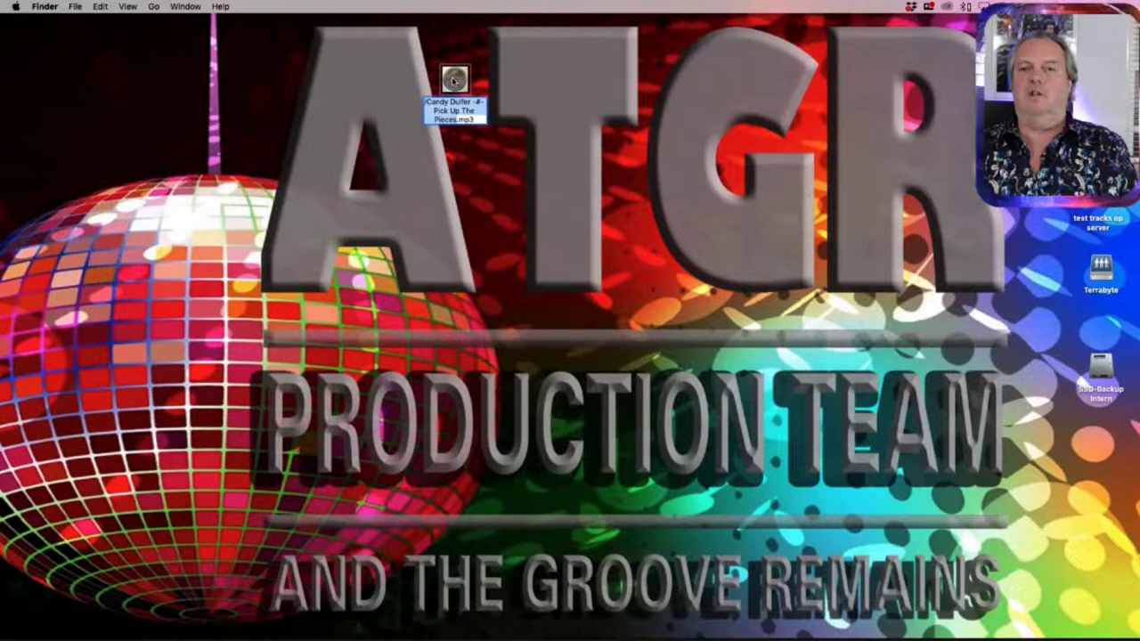
{"action": "key", "text": "Return"}
{"action": "type", "text": "track"}
{"action": "key", "text": "Return"}
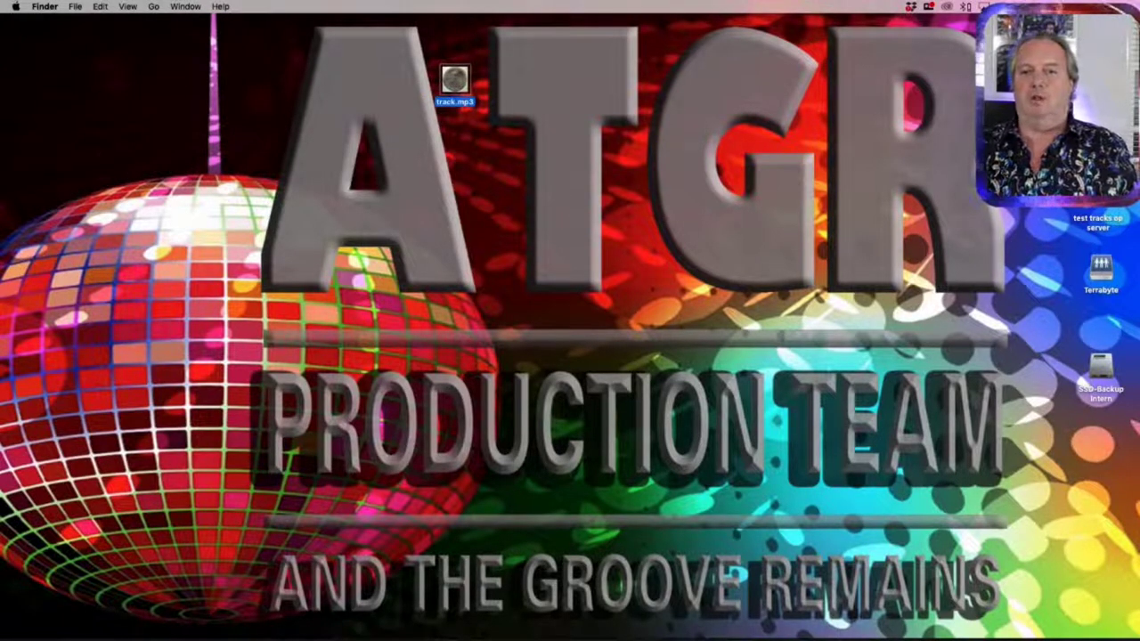
{"action": "key", "text": "Return"}
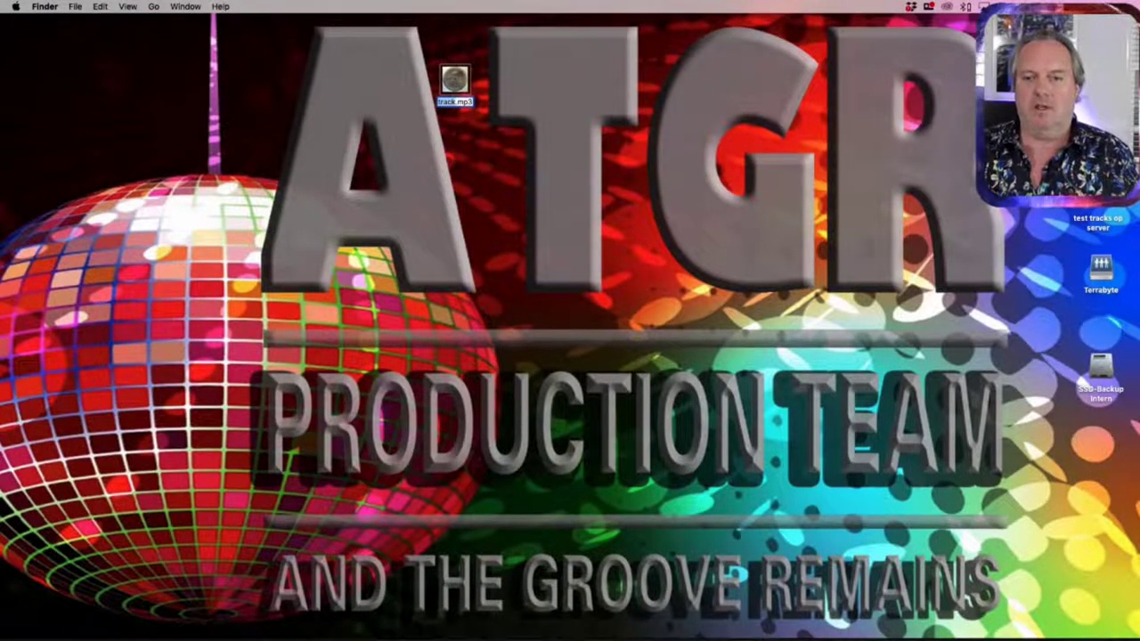
{"action": "key", "text": "Return"}
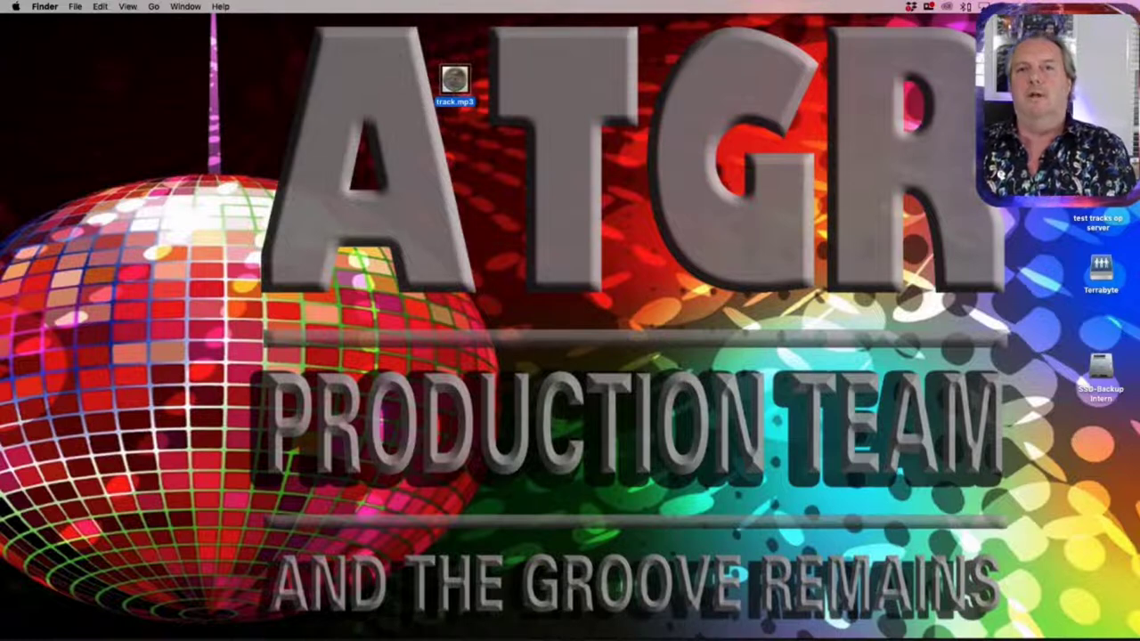